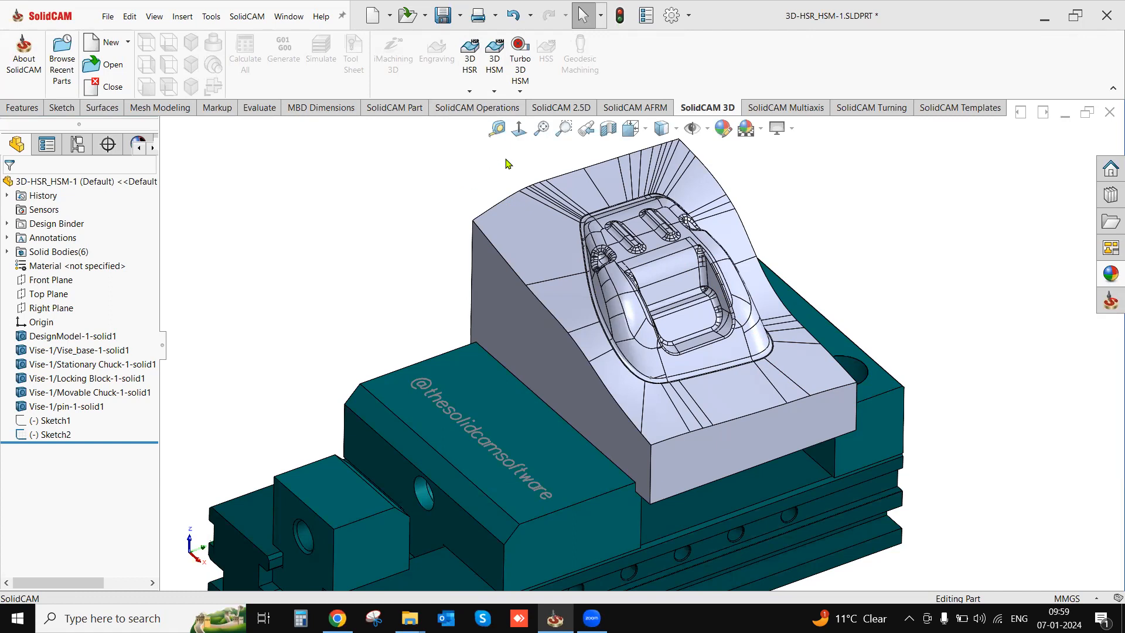
{"action": "left_click", "coordinate": [544, 109]}
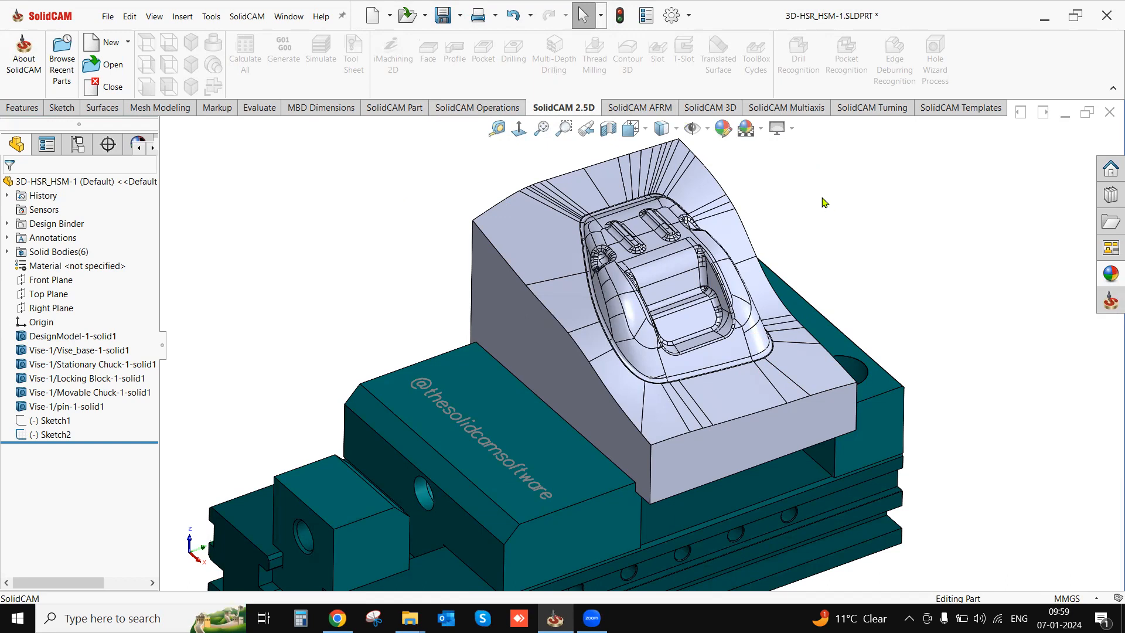
{"action": "left_click", "coordinate": [708, 110]}
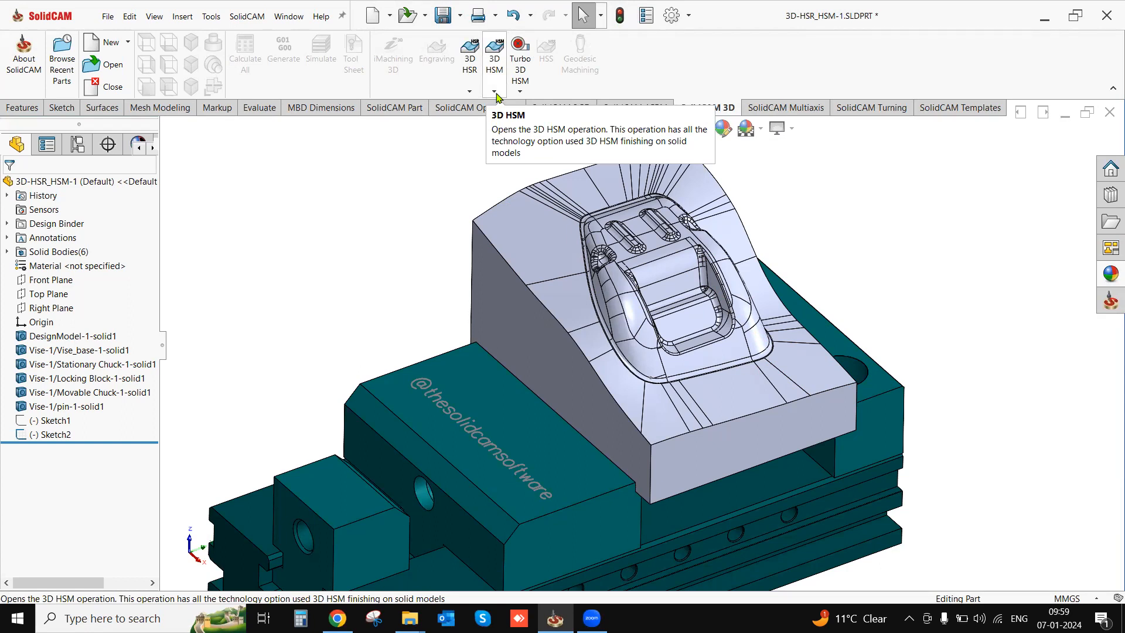
{"action": "mouse_move", "coordinate": [740, 340]}
{"action": "middle_mouse_down"}
{"action": "mouse_move", "coordinate": [684, 322]}
{"action": "mouse_move", "coordinate": [759, 304]}
{"action": "mouse_move", "coordinate": [742, 252]}
{"action": "mouse_move", "coordinate": [741, 335]}
{"action": "mouse_move", "coordinate": [709, 324]}
{"action": "mouse_move", "coordinate": [729, 336]}
{"action": "middle_mouse_up"}
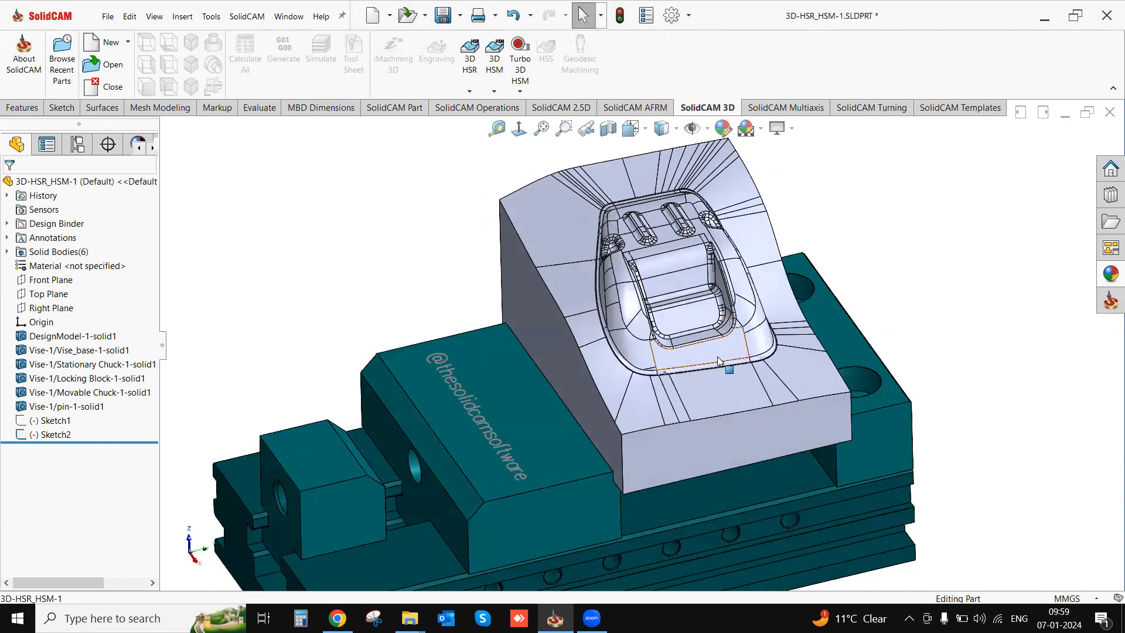
{"action": "scroll", "coordinate": [713, 273], "scroll_direction": "down", "scroll_amount": 2}
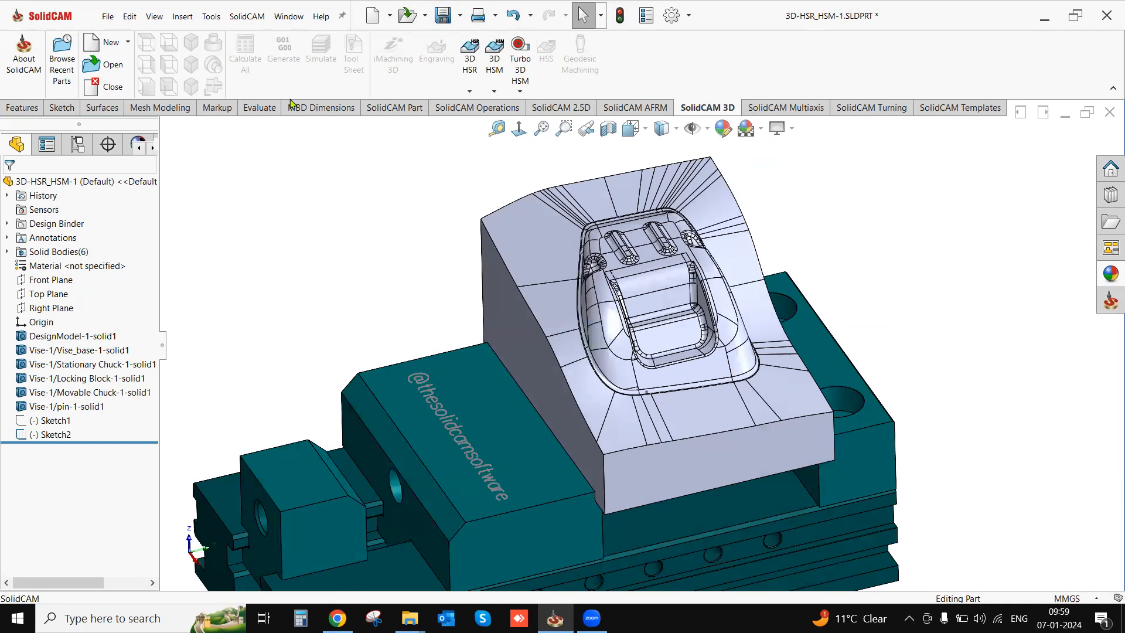
Create a new milling CAM-part from the open 3D-HSR_HSM-1 model and accept its definition.
{"action": "left_click", "coordinate": [247, 15]}
{"action": "mouse_move", "coordinate": [258, 42]}
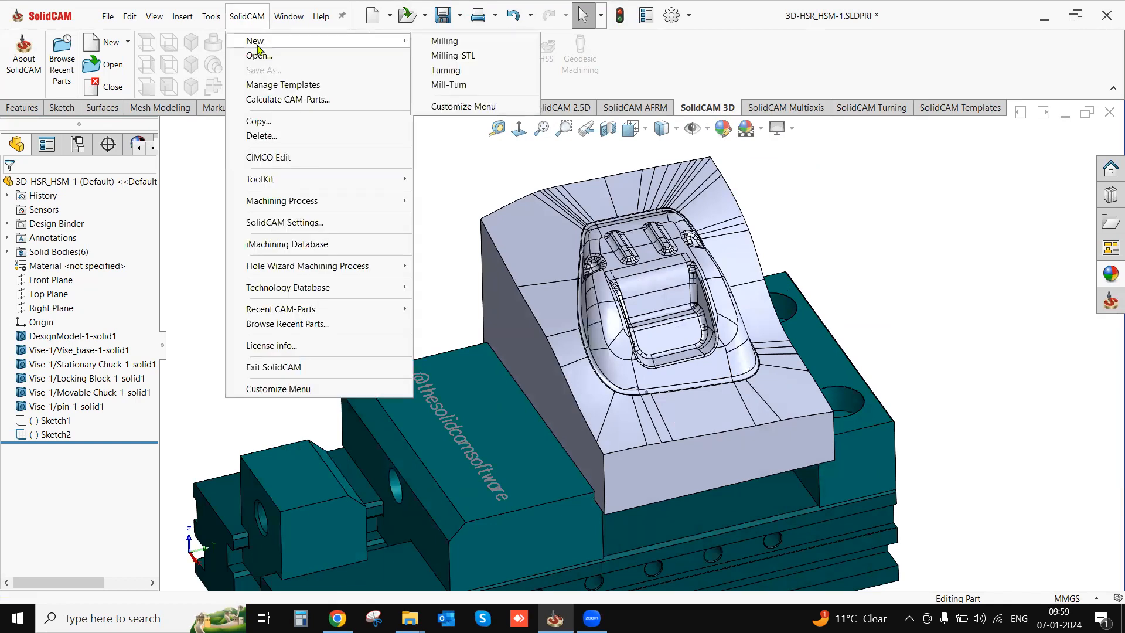
{"action": "left_click", "coordinate": [444, 41]}
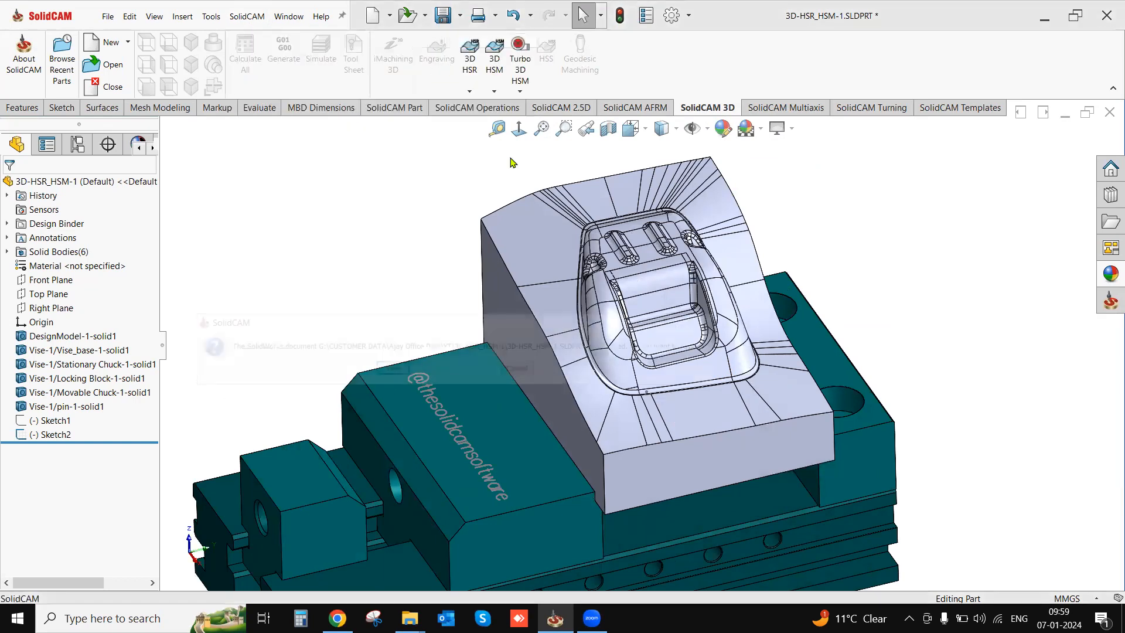
{"action": "left_click", "coordinate": [396, 368]}
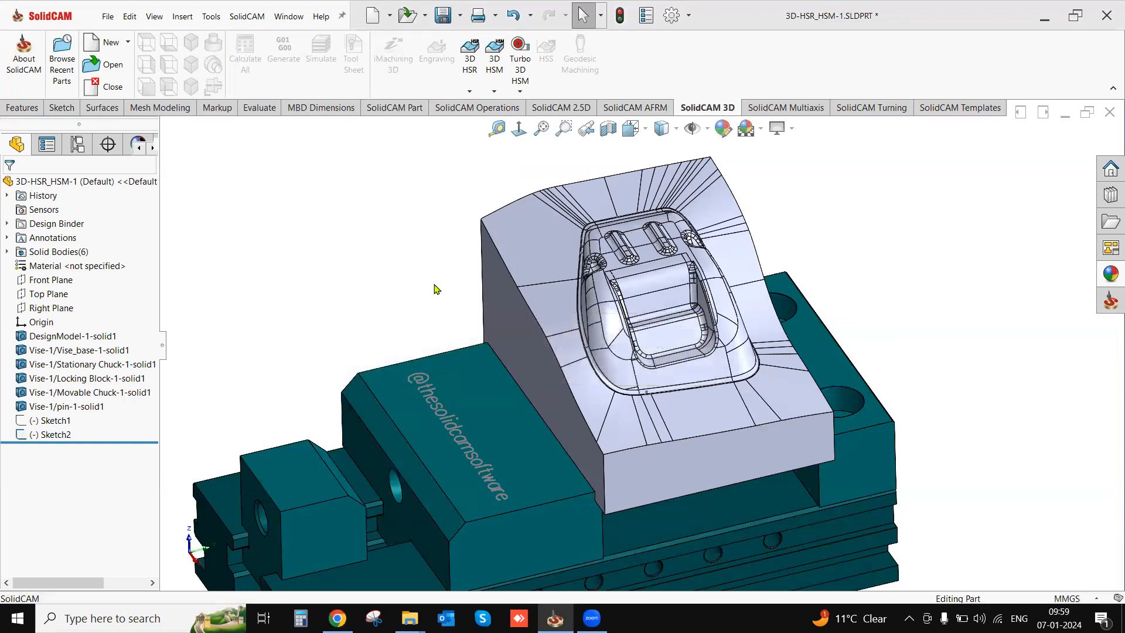
{"action": "left_click", "coordinate": [11, 186]}
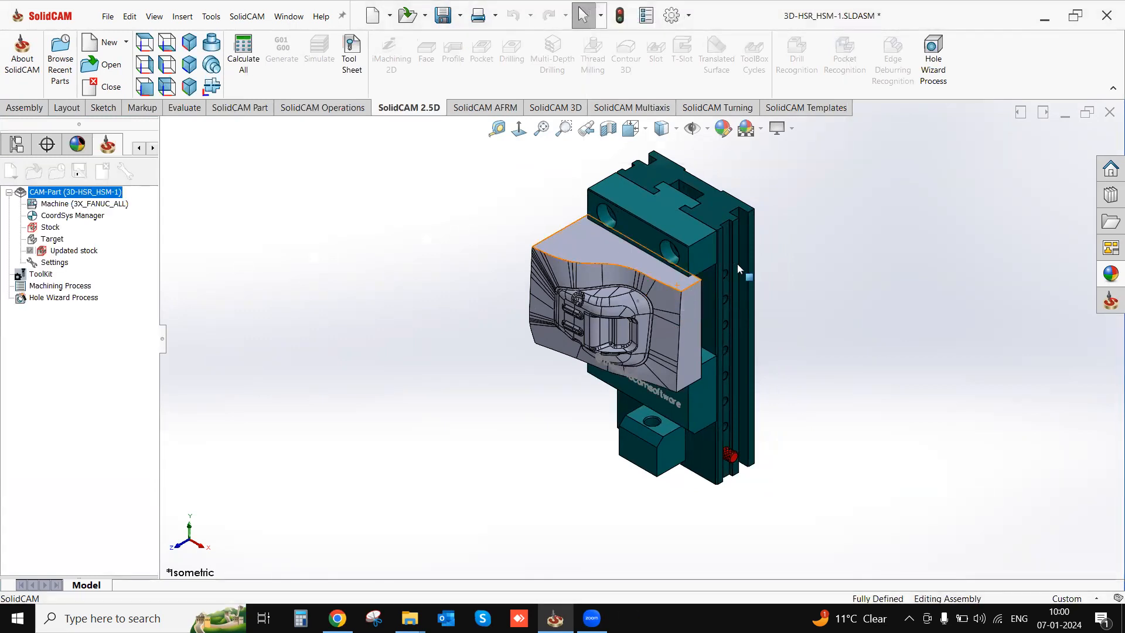
Set the CNC machine of the milling part to 3X_FANUC_MACHINE.
{"action": "mouse_move", "coordinate": [645, 258]}
{"action": "middle_mouse_down"}
{"action": "mouse_move", "coordinate": [682, 354]}
{"action": "mouse_move", "coordinate": [697, 269]}
{"action": "mouse_move", "coordinate": [691, 303]}
{"action": "mouse_move", "coordinate": [675, 281]}
{"action": "middle_mouse_up"}
{"action": "scroll", "coordinate": [692, 303], "scroll_direction": "down", "scroll_amount": 3}
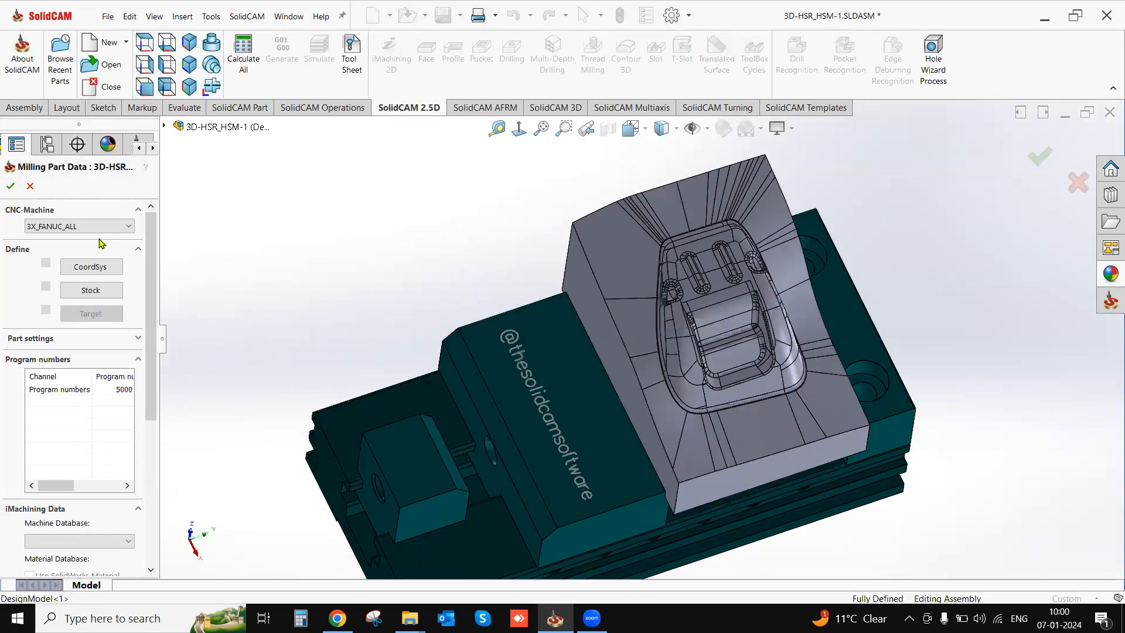
{"action": "left_click", "coordinate": [99, 226]}
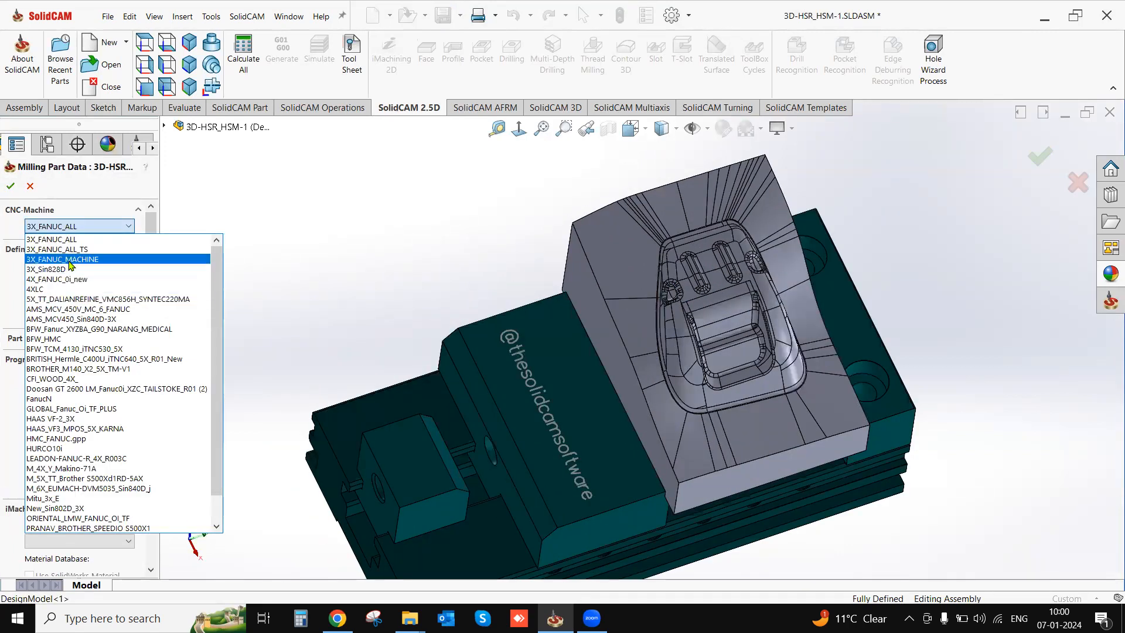
{"action": "left_click", "coordinate": [117, 264]}
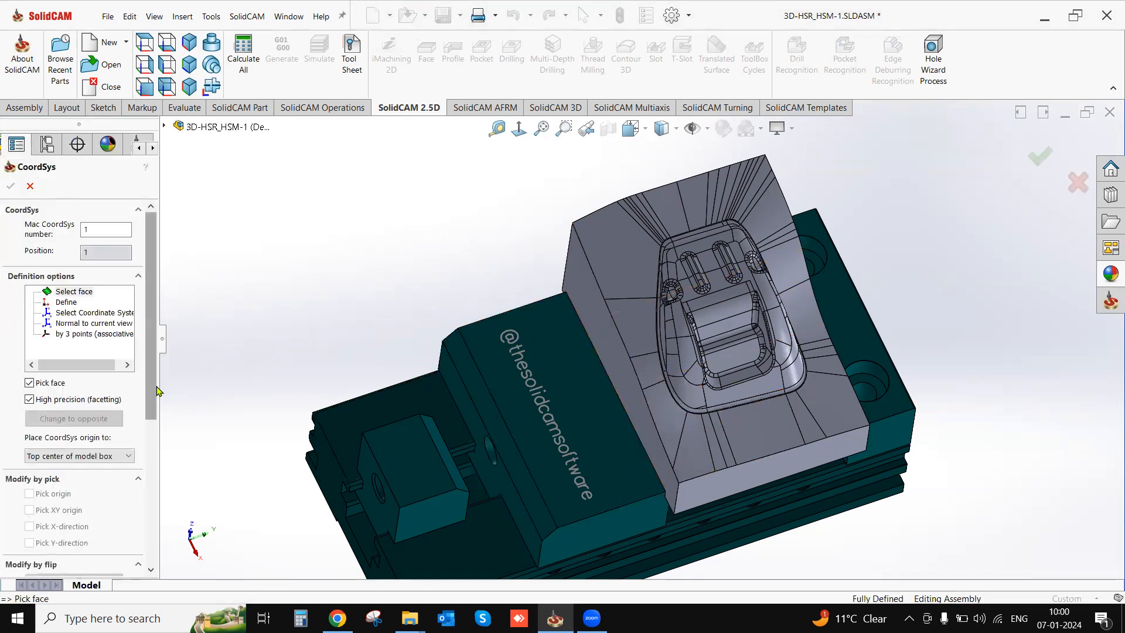
Define the machining coordinate system on the workpiece's underside face, with its origin at the top center of the model box.
{"action": "left_click", "coordinate": [79, 454]}
{"action": "left_click", "coordinate": [79, 455]}
{"action": "middle_click_drag", "start_coordinate": [743, 443], "coordinate": [742, 176]}
{"action": "scroll", "coordinate": [706, 378], "scroll_direction": "up", "scroll_amount": 3}
{"action": "scroll", "coordinate": [685, 392], "scroll_direction": "down", "scroll_amount": 4}
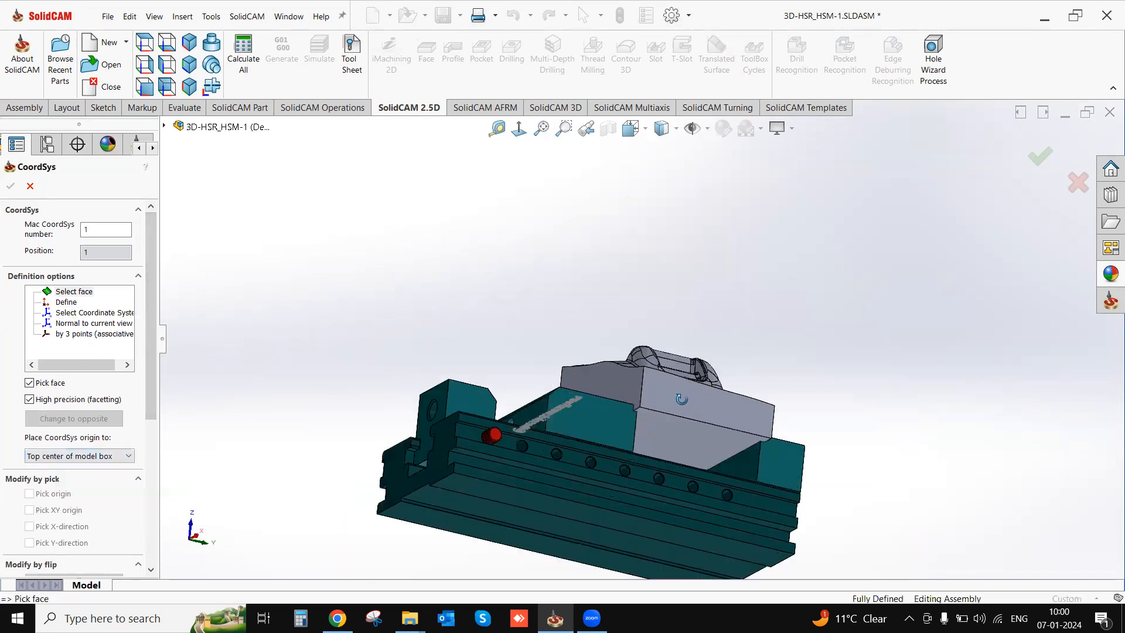
{"action": "middle_click_drag", "start_coordinate": [658, 318], "coordinate": [743, 251]}
{"action": "scroll", "coordinate": [689, 358], "scroll_direction": "down", "scroll_amount": 1}
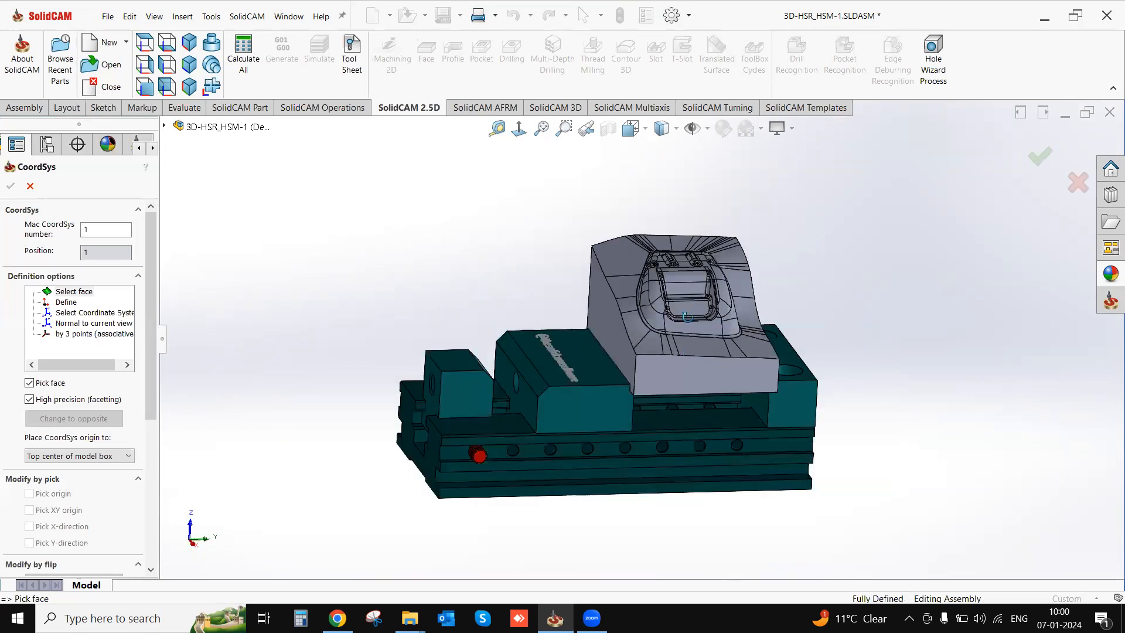
{"action": "middle_click_drag", "start_coordinate": [689, 358], "coordinate": [696, 352]}
{"action": "left_click", "coordinate": [694, 359]}
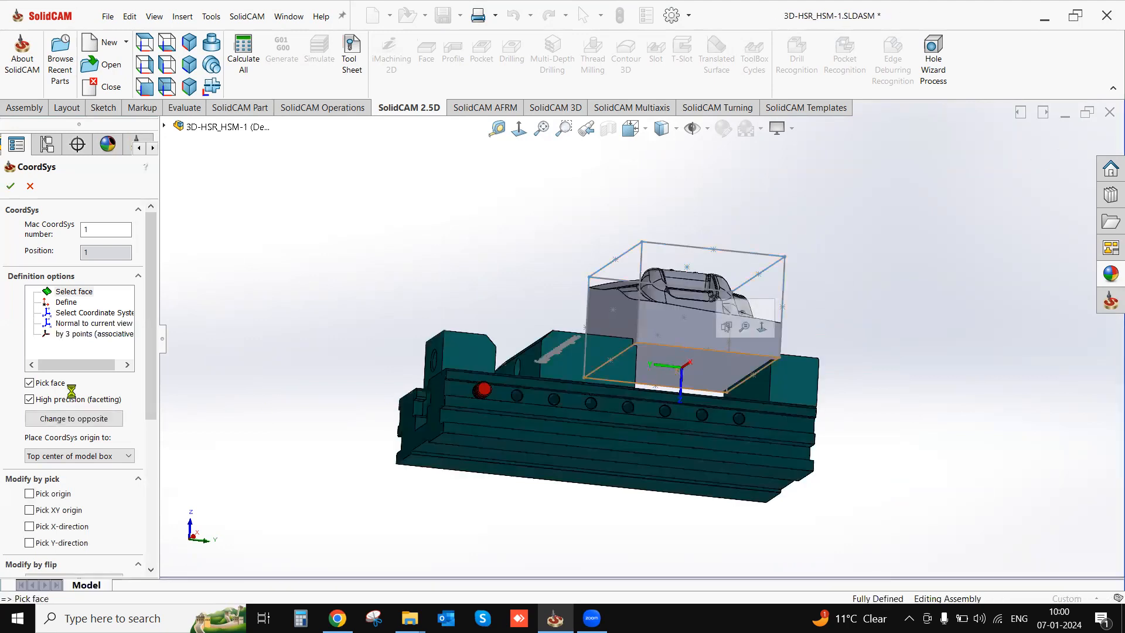
Reverse the coordinate system so Z points upward from the workpiece, and accept it together with its default level data.
{"action": "left_click", "coordinate": [75, 418]}
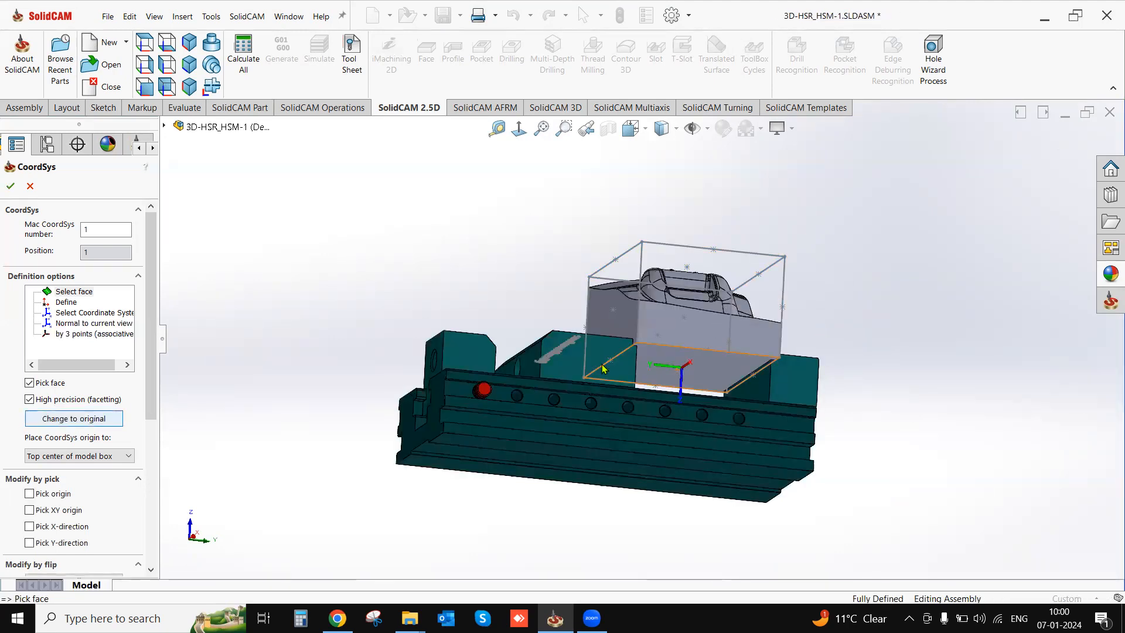
{"action": "left_click", "coordinate": [740, 337]}
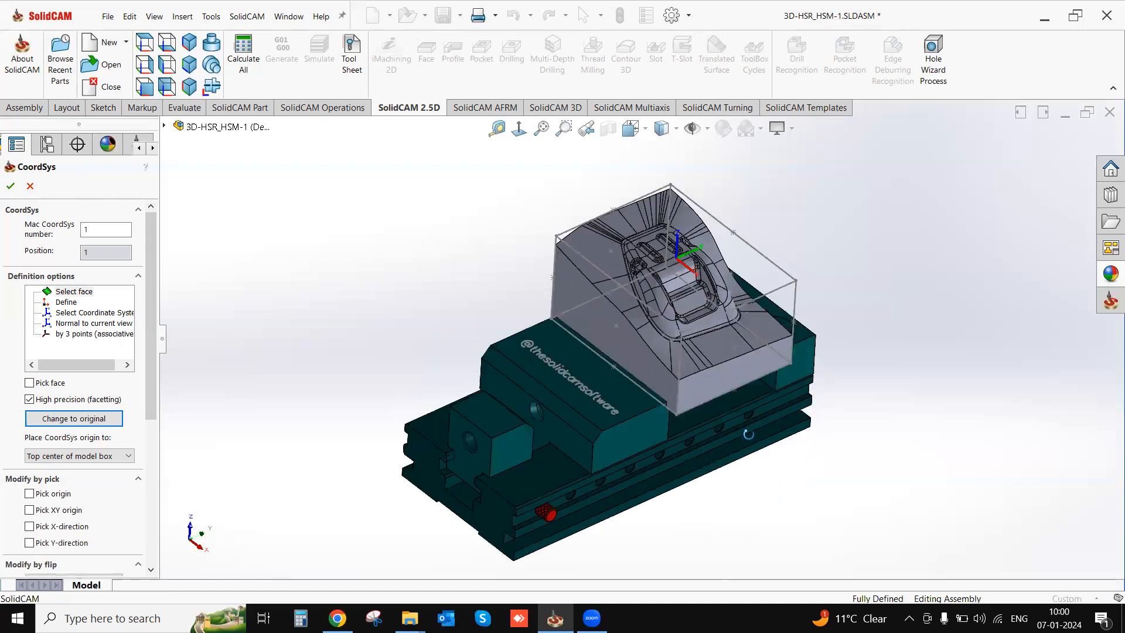
{"action": "left_click", "coordinate": [10, 186]}
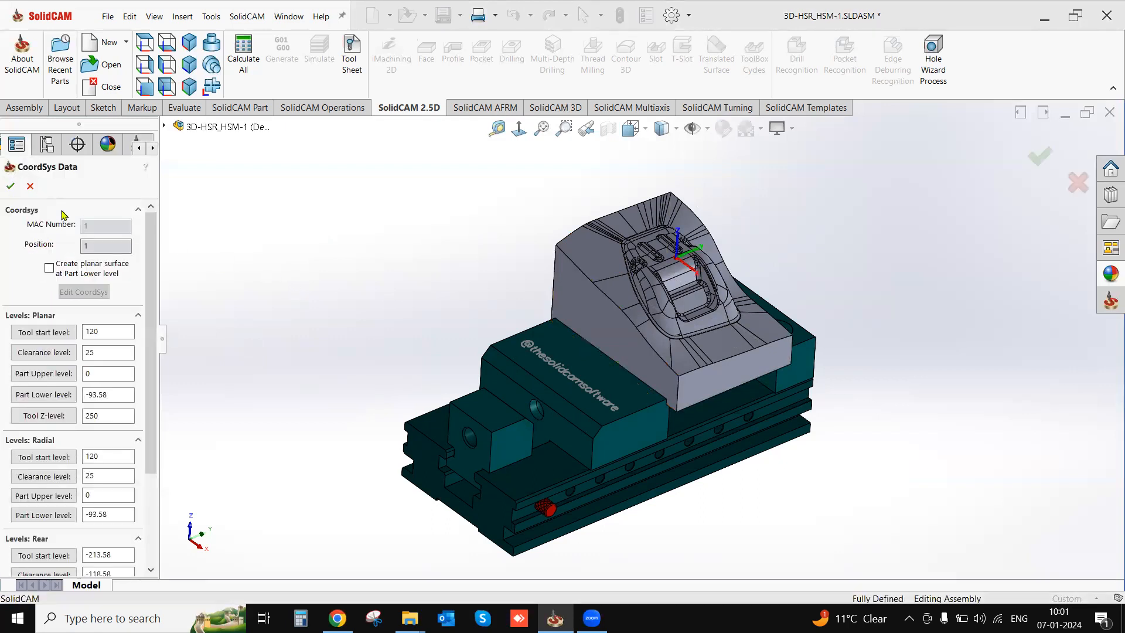
{"action": "left_click", "coordinate": [11, 185]}
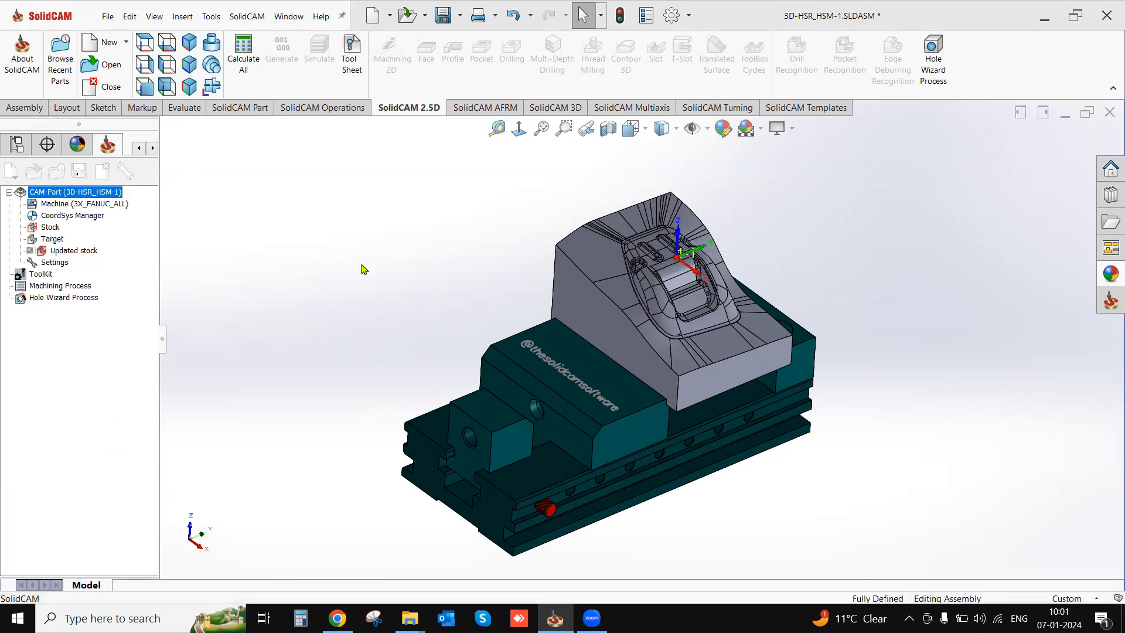
{"action": "left_click", "coordinate": [10, 186]}
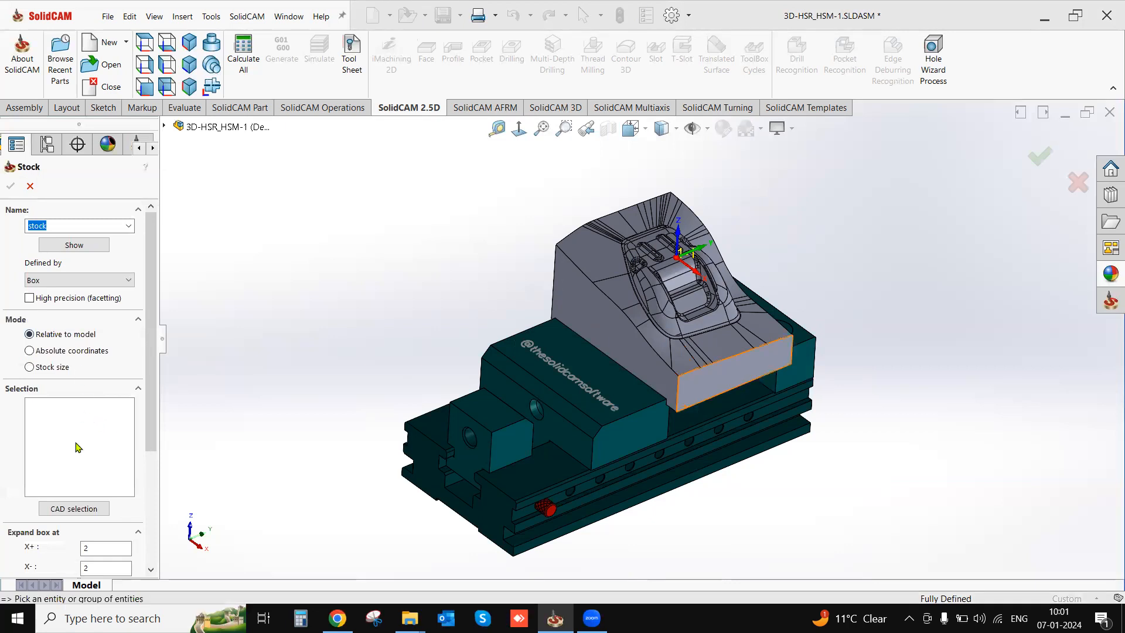
Define a box stock around the workpiece solid, relative to the model, with 0 expansion in all X, Y and Z directions.
{"action": "left_click", "coordinate": [587, 329]}
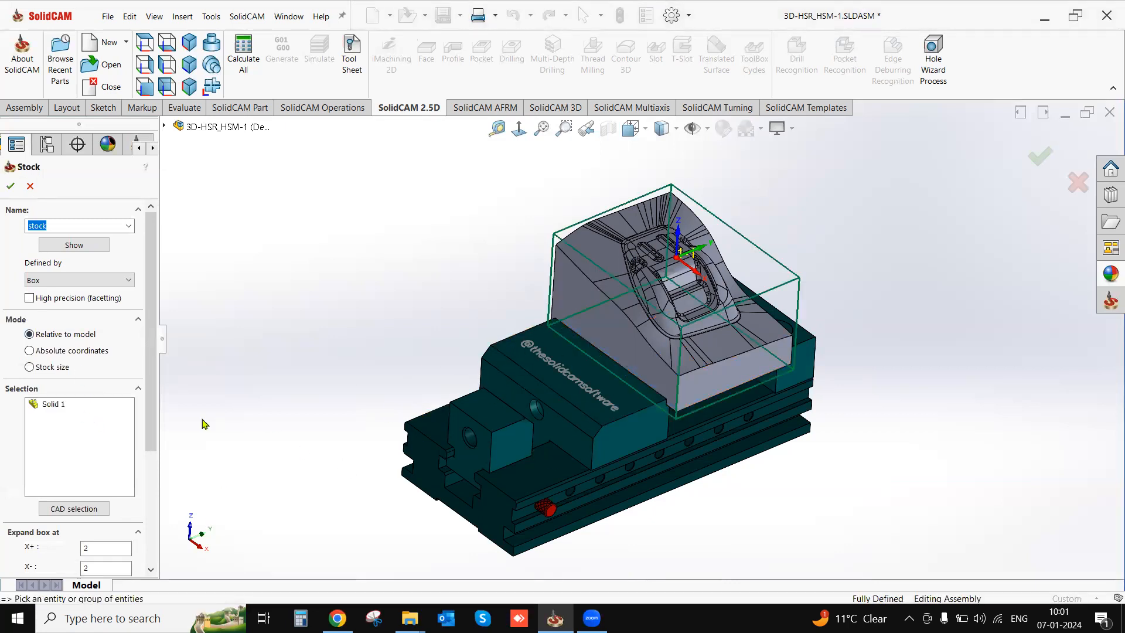
{"action": "left_click_drag", "start_coordinate": [152, 416], "coordinate": [152, 483]}
{"action": "left_click_drag", "start_coordinate": [92, 443], "coordinate": [67, 446]}
{"action": "type", "text": "0\t0\t0\t0\t0\t0"}
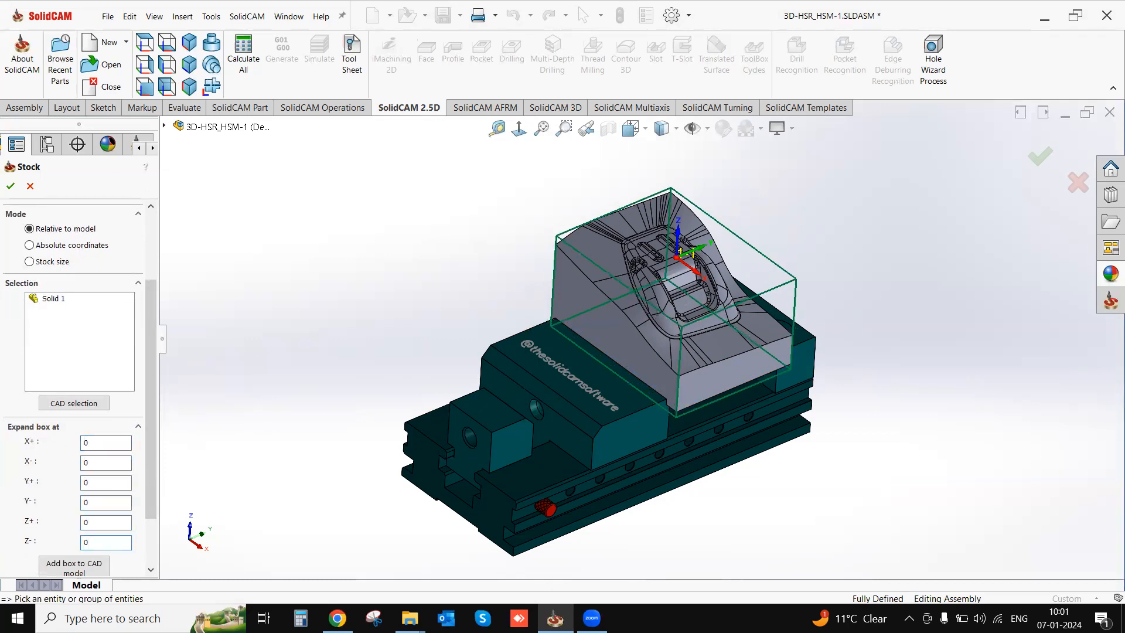
{"action": "left_click", "coordinate": [10, 186]}
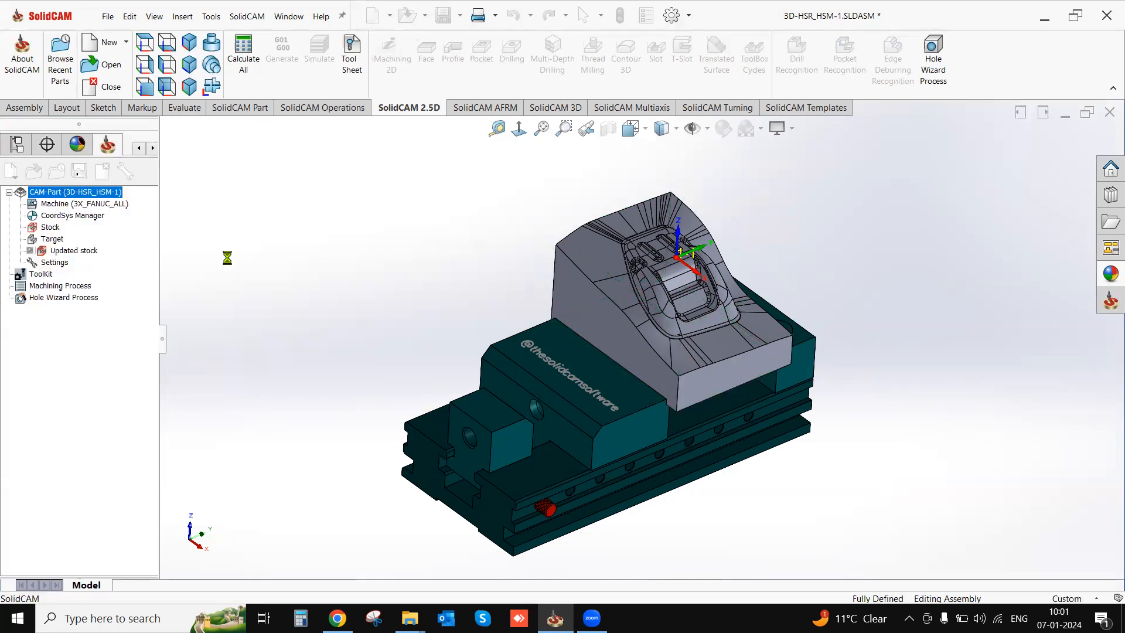
Define the target from the workpiece solid and accept it.
{"action": "left_click", "coordinate": [82, 315]}
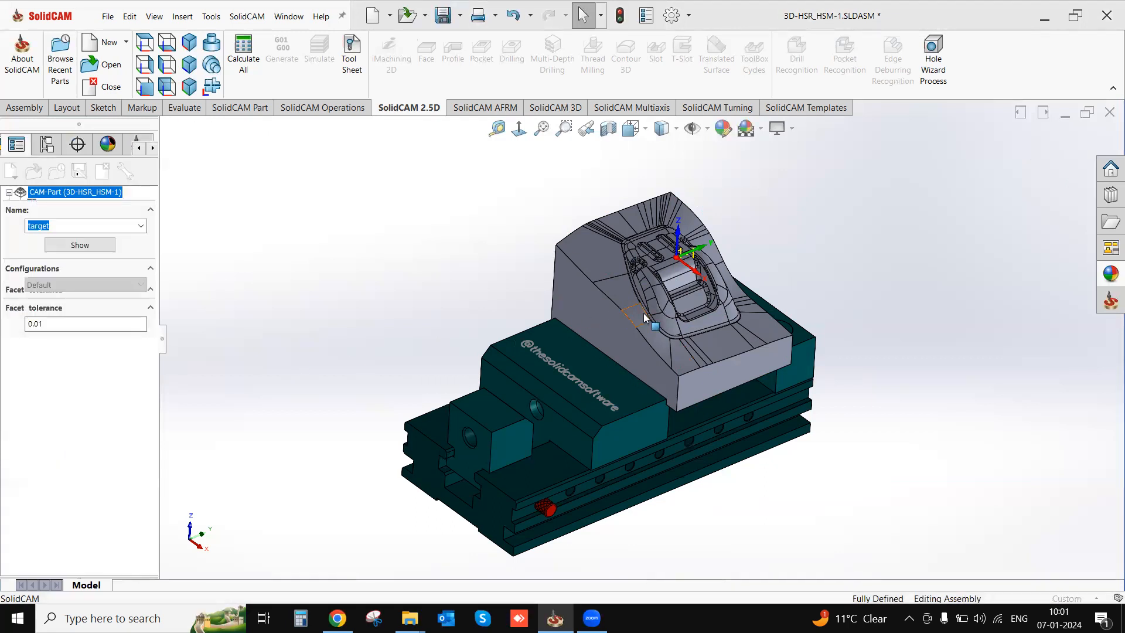
{"action": "right_click", "coordinate": [79, 321]}
{"action": "left_click", "coordinate": [96, 337]}
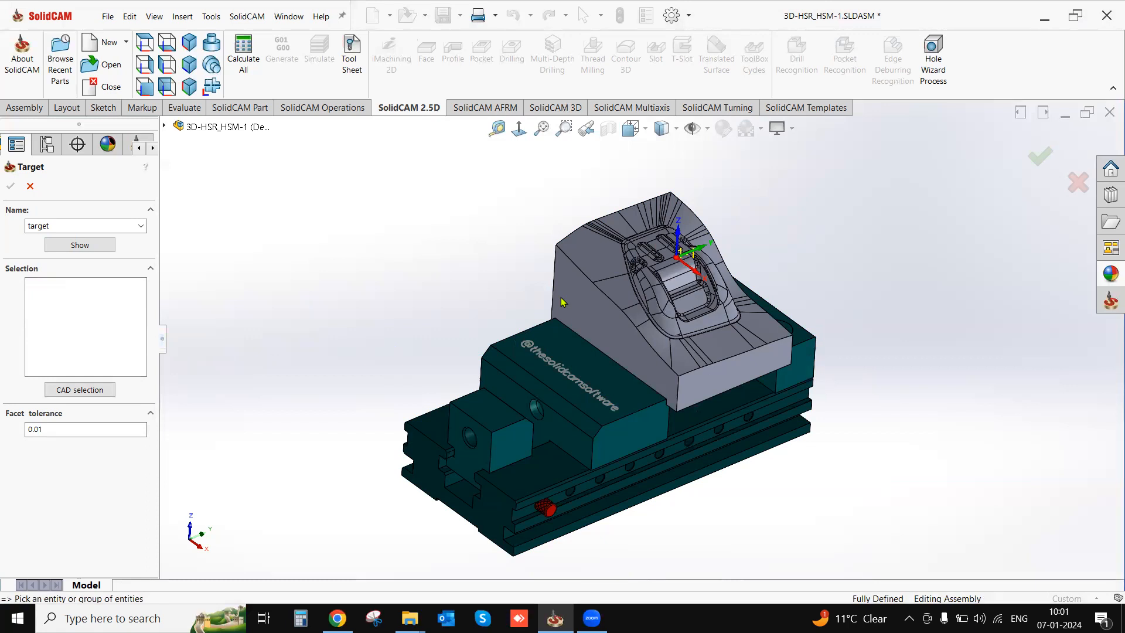
{"action": "left_click", "coordinate": [602, 292]}
{"action": "left_click", "coordinate": [10, 187]}
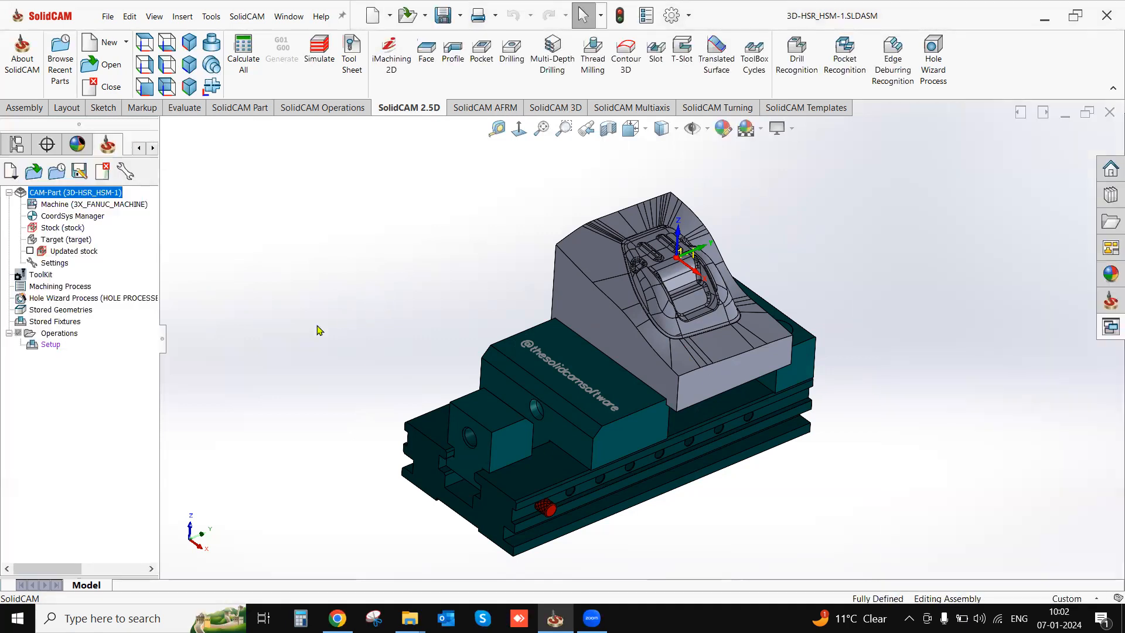
Create a stored fixture named vice from the five vise solids: base, movable jaw, stationary jaw, locking block and pin.
{"action": "left_click_drag", "start_coordinate": [164, 349], "coordinate": [181, 348]}
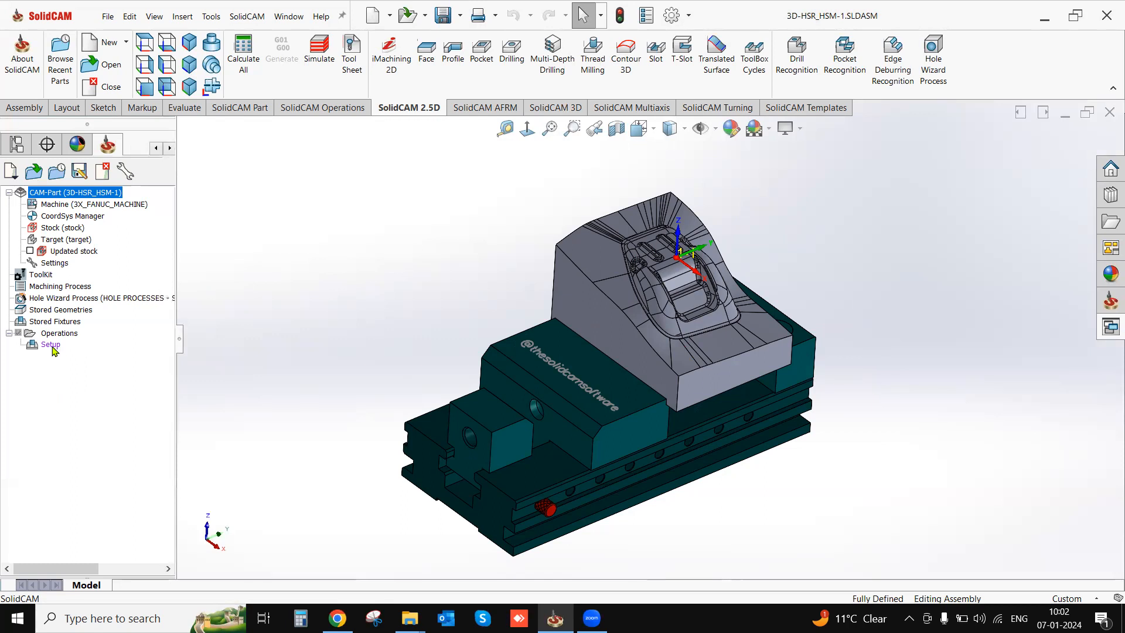
{"action": "right_click", "coordinate": [52, 322]}
{"action": "left_click", "coordinate": [76, 329]}
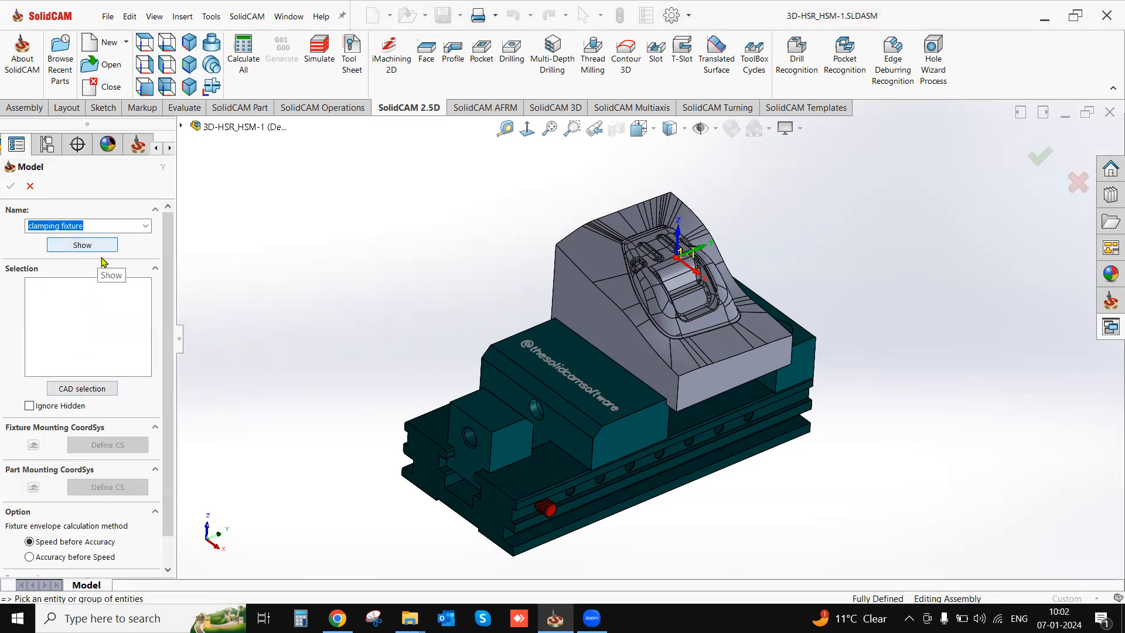
{"action": "type", "text": "vice"}
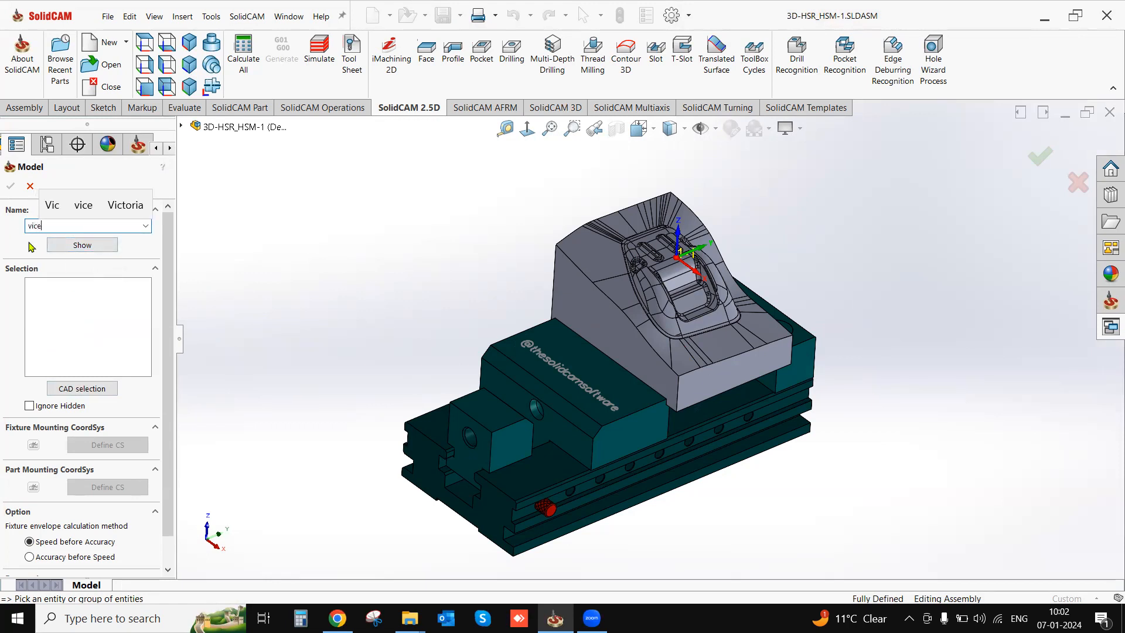
{"action": "left_click", "coordinate": [542, 431]}
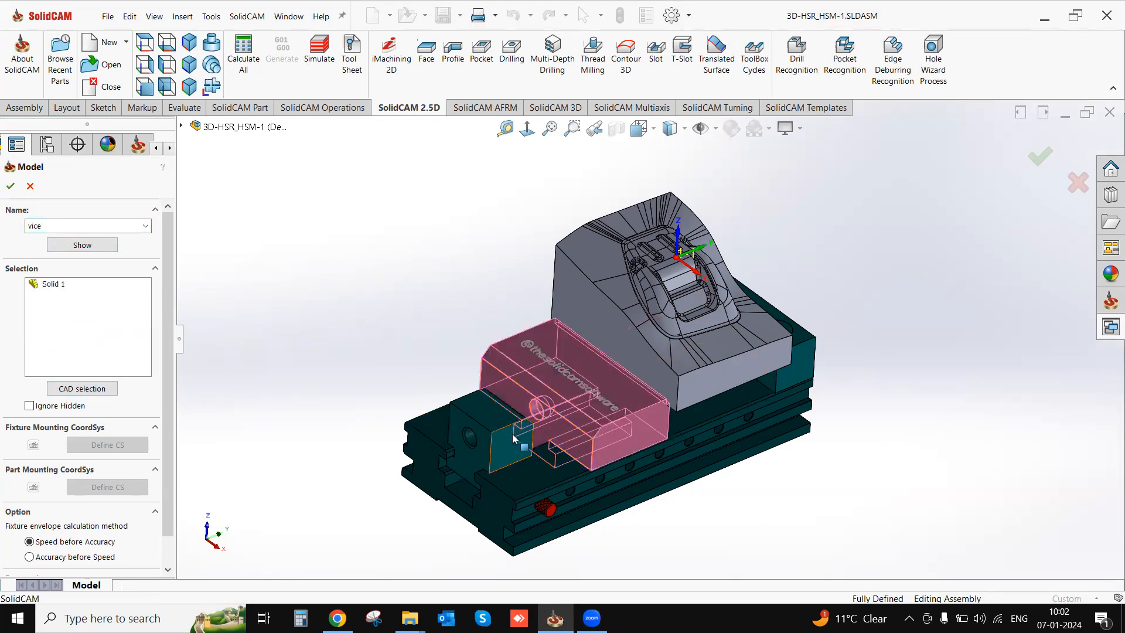
{"action": "left_click", "coordinate": [510, 463]}
{"action": "left_click", "coordinate": [543, 514]}
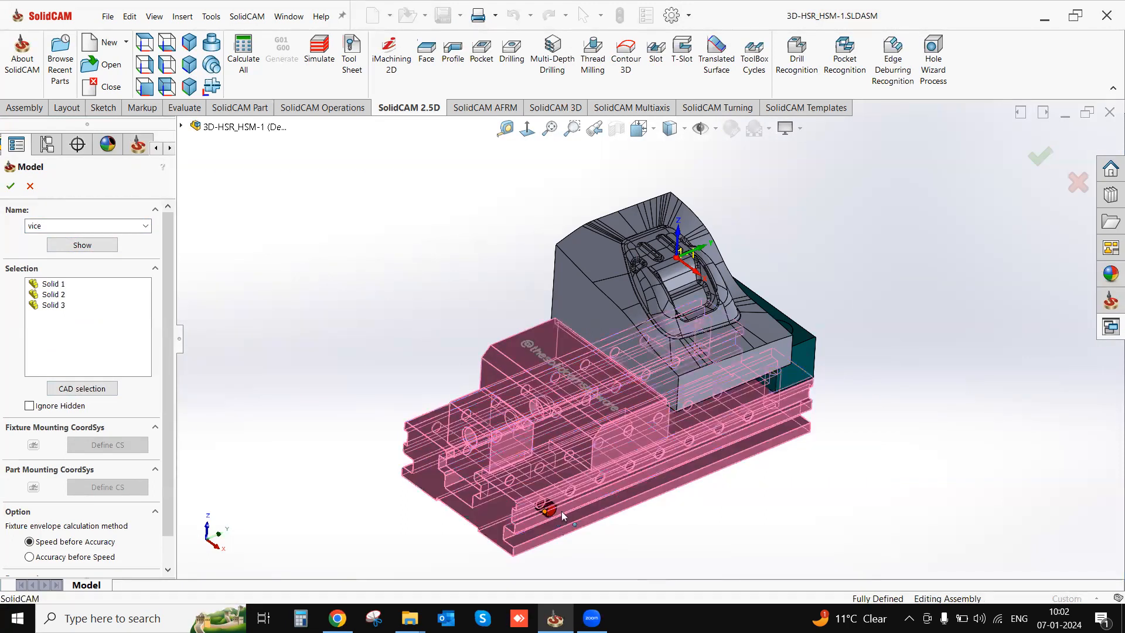
{"action": "left_click", "coordinate": [785, 387]}
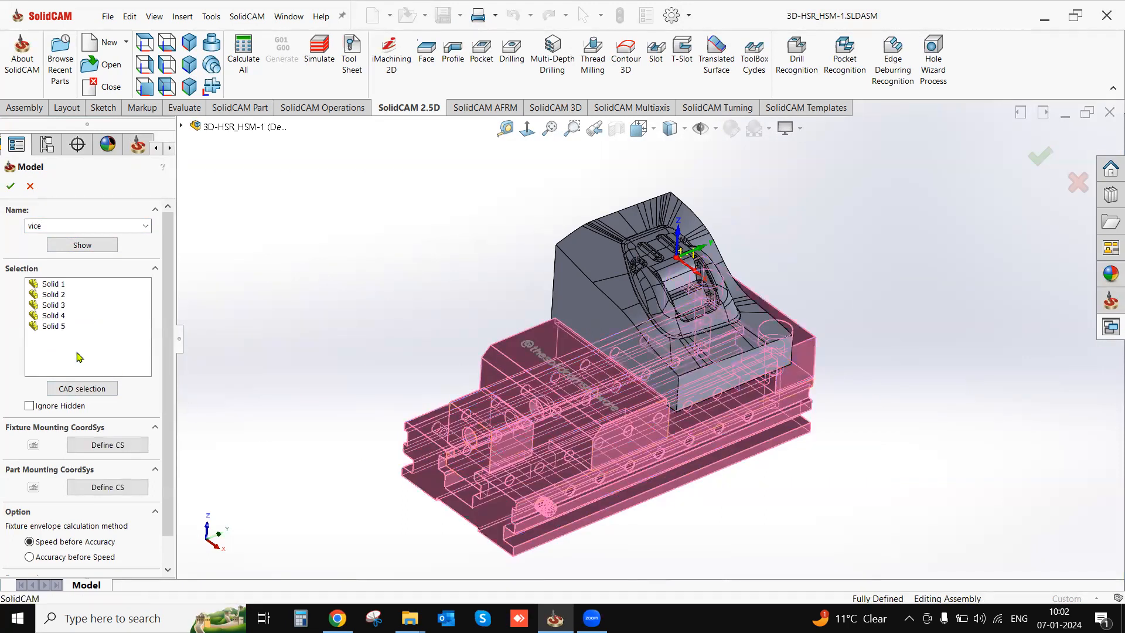
{"action": "left_click", "coordinate": [10, 186]}
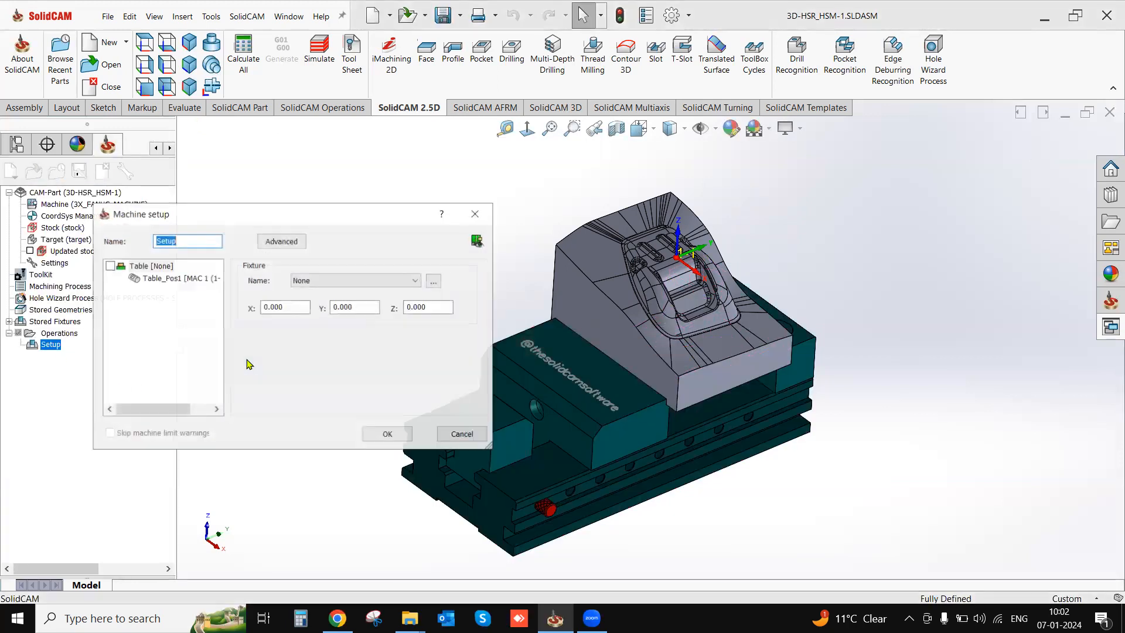
Assign the vice fixture to the table in the machine setup.
{"action": "left_click", "coordinate": [182, 279]}
{"action": "left_click", "coordinate": [356, 274]}
{"action": "left_click", "coordinate": [358, 284]}
{"action": "left_click", "coordinate": [150, 265]}
{"action": "left_click", "coordinate": [320, 281]}
{"action": "left_click", "coordinate": [314, 293]}
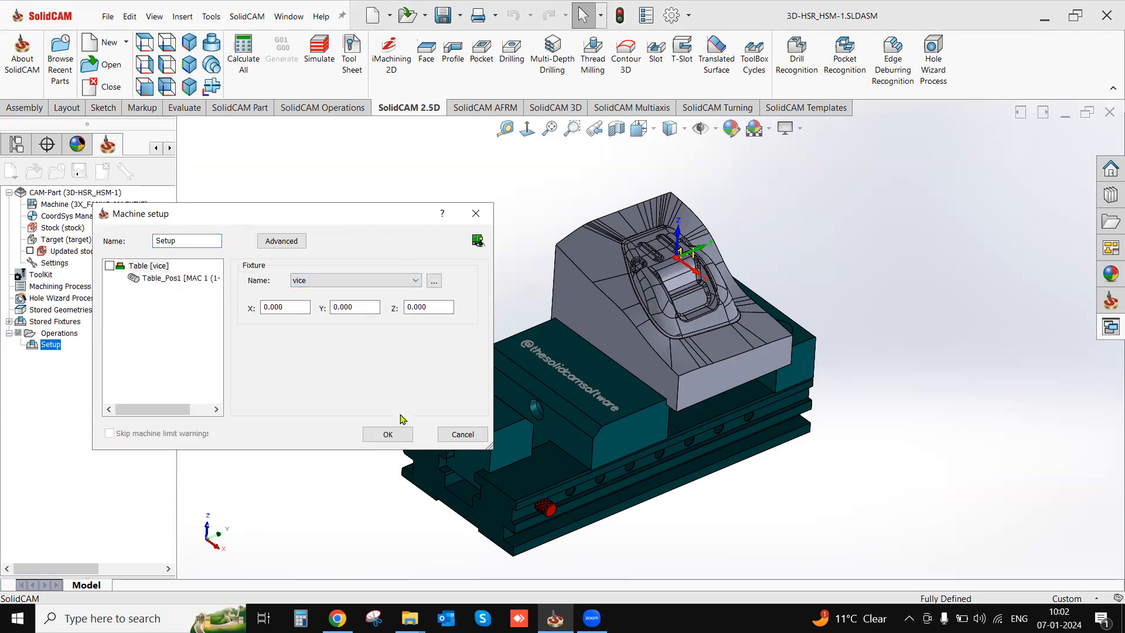
Open the machine preview and inspect the stock, target and vice from an angled view.
{"action": "left_click", "coordinate": [478, 240]}
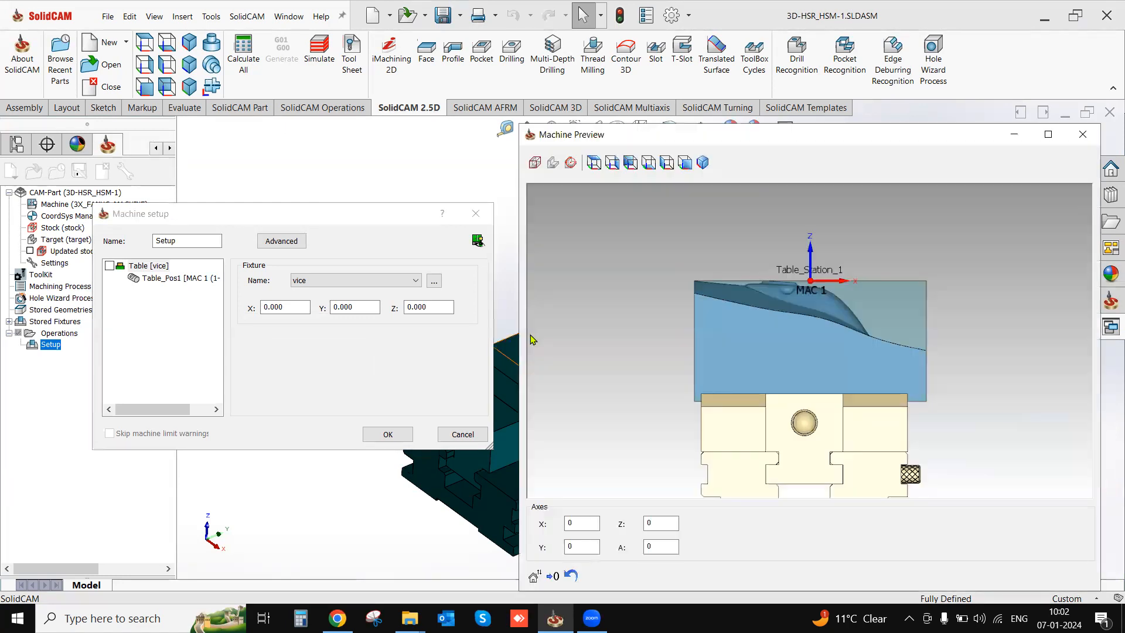
{"action": "left_click_drag", "start_coordinate": [844, 352], "coordinate": [800, 380]}
{"action": "scroll", "coordinate": [800, 380], "scroll_direction": "down", "scroll_amount": 3}
{"action": "left_click_drag", "start_coordinate": [844, 411], "coordinate": [776, 435]}
{"action": "scroll", "coordinate": [845, 342], "scroll_direction": "up", "scroll_amount": 4}
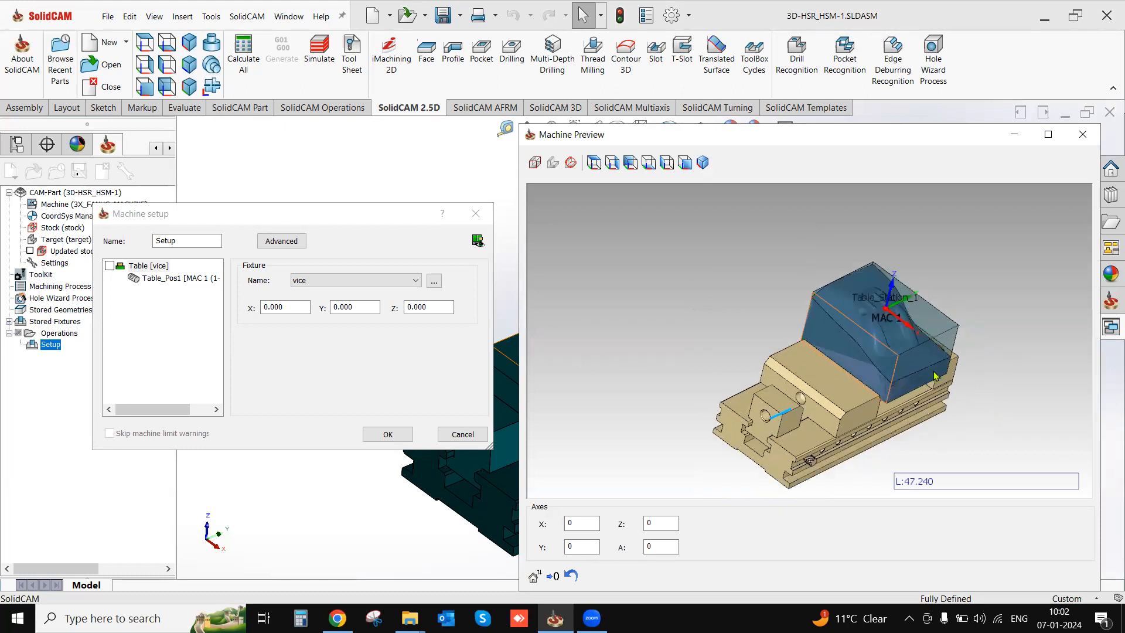
Check the clamped part from another angle in the machine preview, and close the preview and machine setup.
{"action": "left_click_drag", "start_coordinate": [846, 342], "coordinate": [830, 358]}
{"action": "left_click", "coordinate": [1082, 136]}
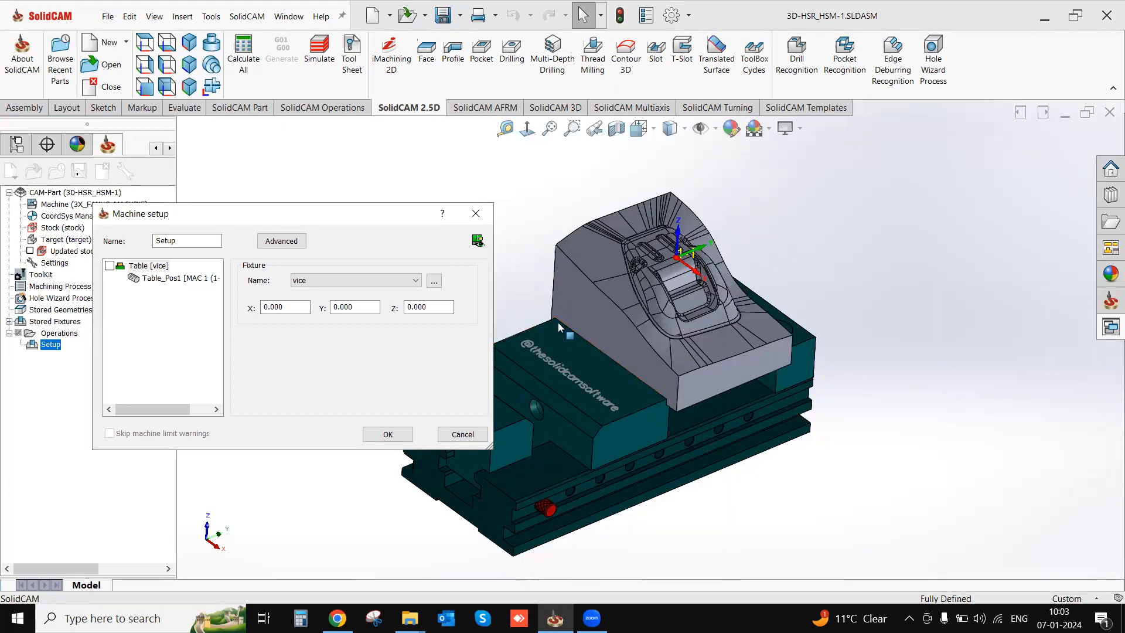
{"action": "left_click", "coordinate": [476, 213]}
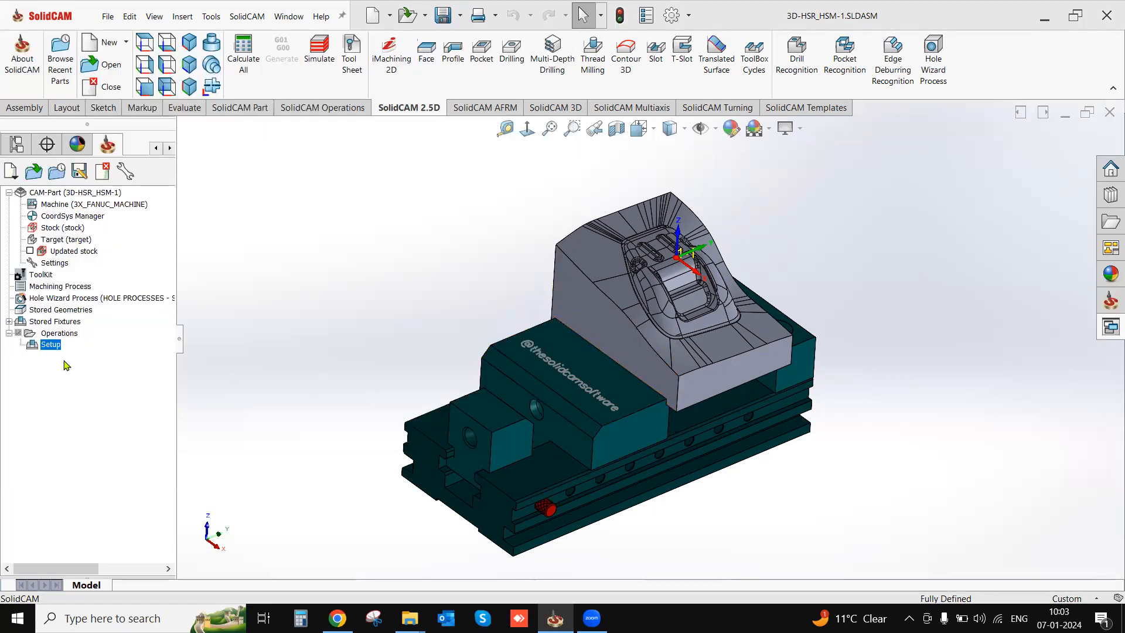
Start a 3D HSR Contour Roughing operation for the target part.
{"action": "scroll", "coordinate": [760, 300], "scroll_direction": "down", "scroll_amount": 2}
{"action": "scroll", "coordinate": [653, 339], "scroll_direction": "up", "scroll_amount": 2}
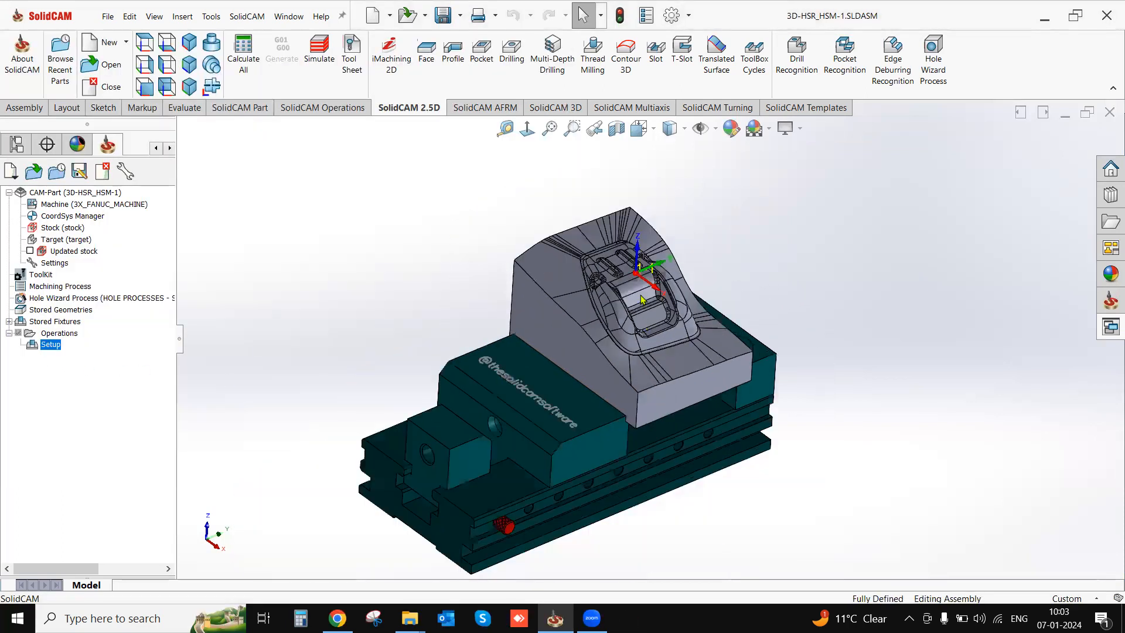
{"action": "scroll", "coordinate": [643, 299], "scroll_direction": "down", "scroll_amount": 3}
{"action": "scroll", "coordinate": [652, 308], "scroll_direction": "up", "scroll_amount": 1}
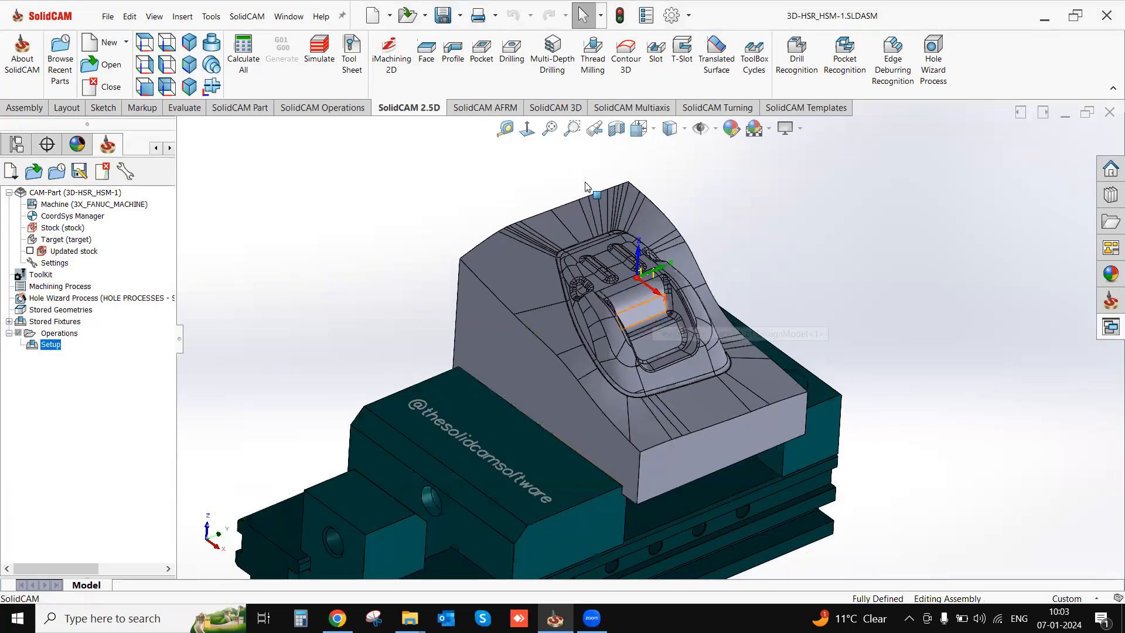
{"action": "left_click", "coordinate": [564, 110]}
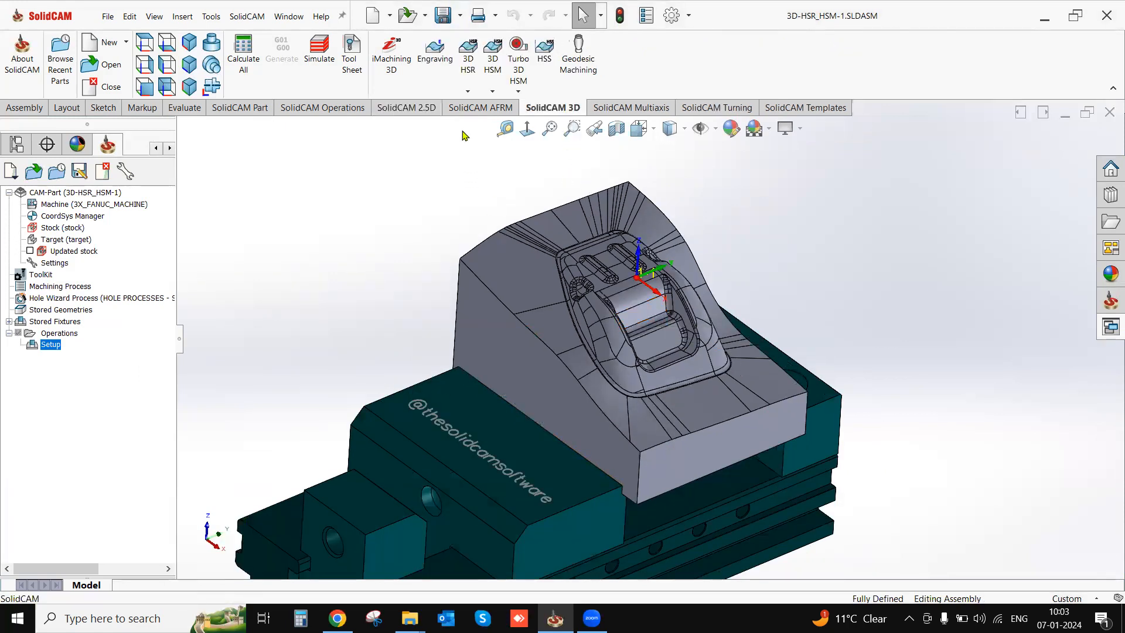
{"action": "left_click", "coordinate": [468, 92]}
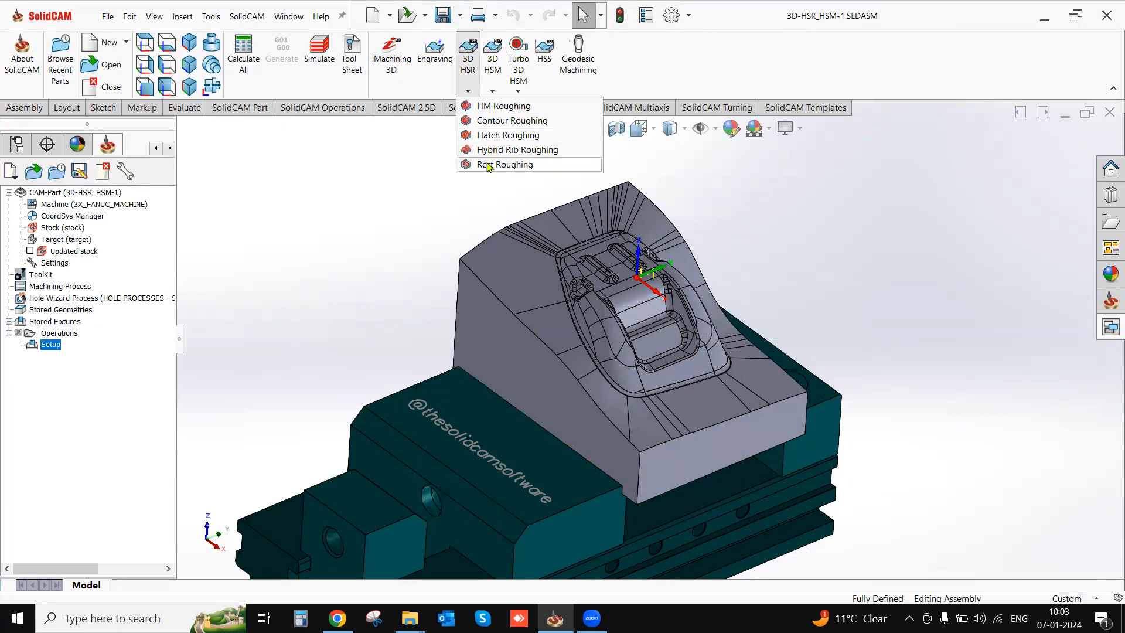
{"action": "left_click", "coordinate": [490, 121]}
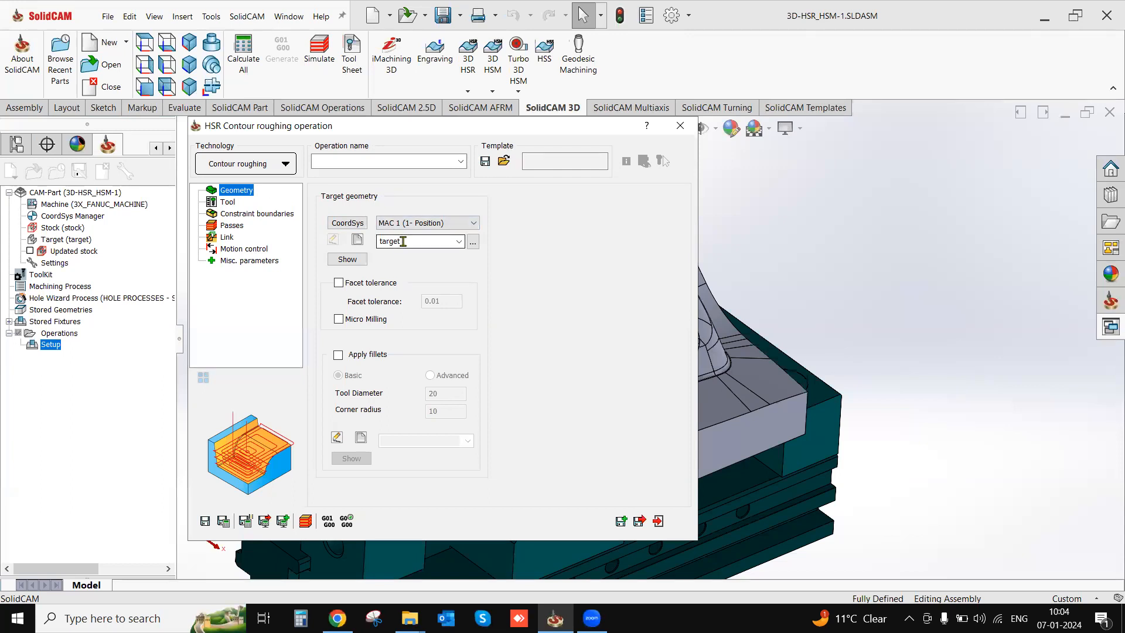
Add a new bull nose mill to the tool magazine for the contour roughing operation.
{"action": "left_click", "coordinate": [228, 201]}
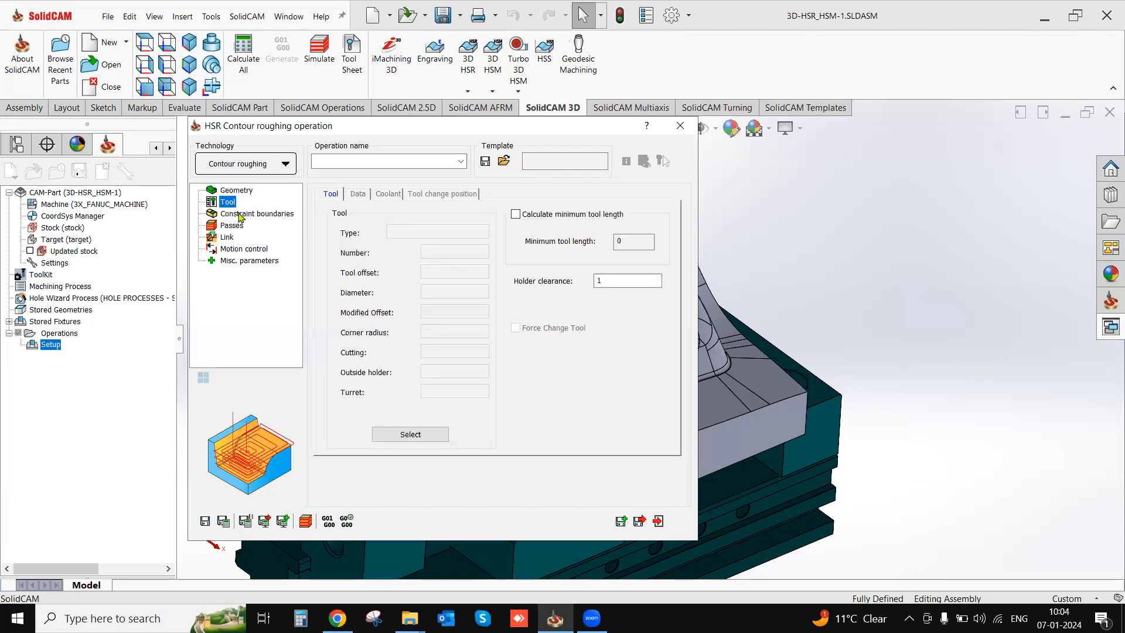
{"action": "left_click", "coordinate": [388, 439]}
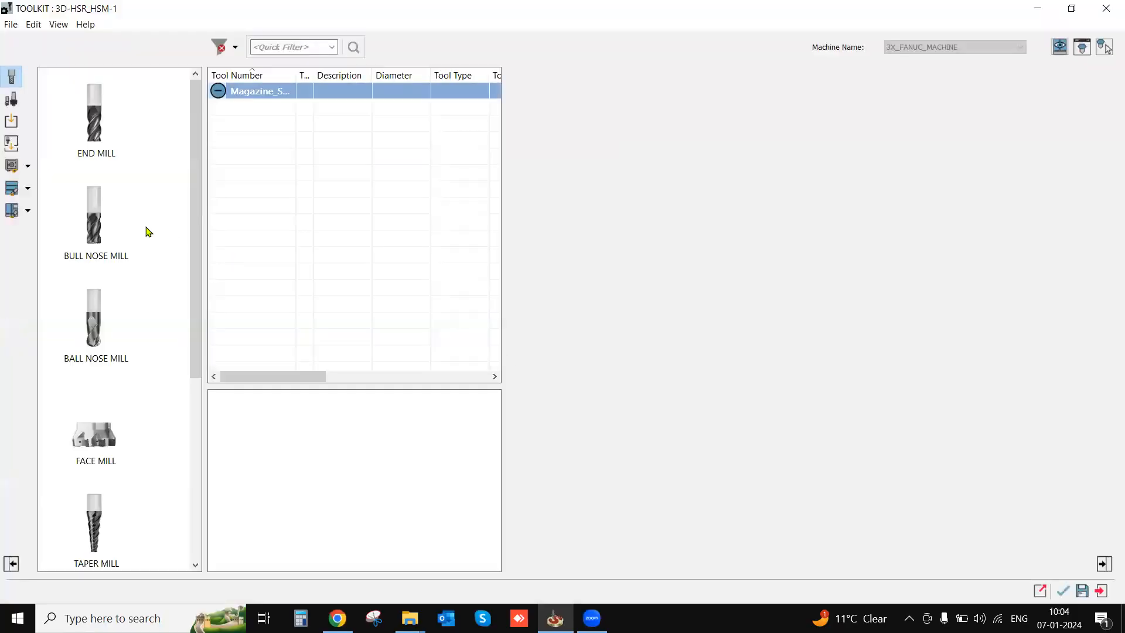
{"action": "left_click_drag", "start_coordinate": [92, 240], "coordinate": [311, 258]}
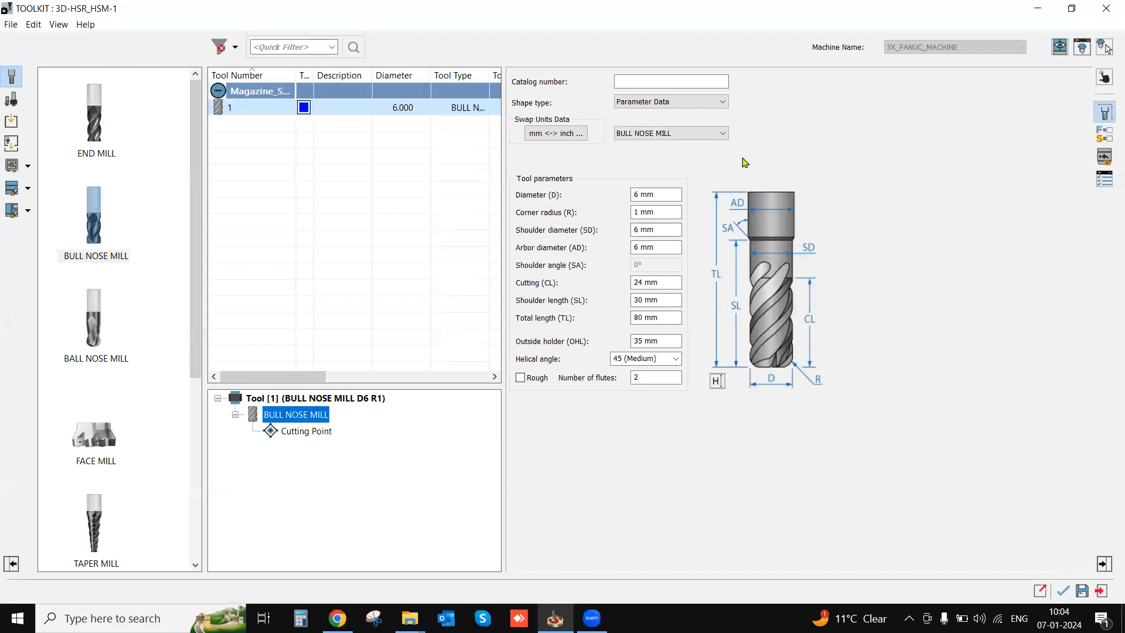
Set the bull nose mill's diameter to 20 mm and corner radius to 0.8 mm, and assign it to the operation.
{"action": "left_click", "coordinate": [678, 195]}
{"action": "type", "text": "1"}
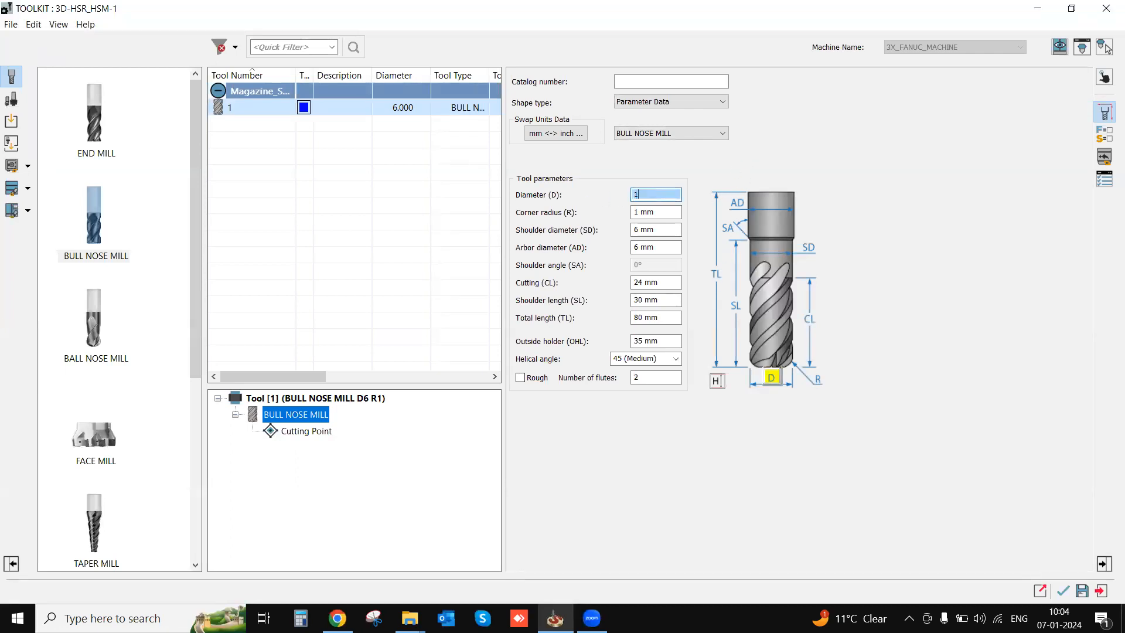
{"action": "type", "text": "20"}
{"action": "key", "text": "Tab"}
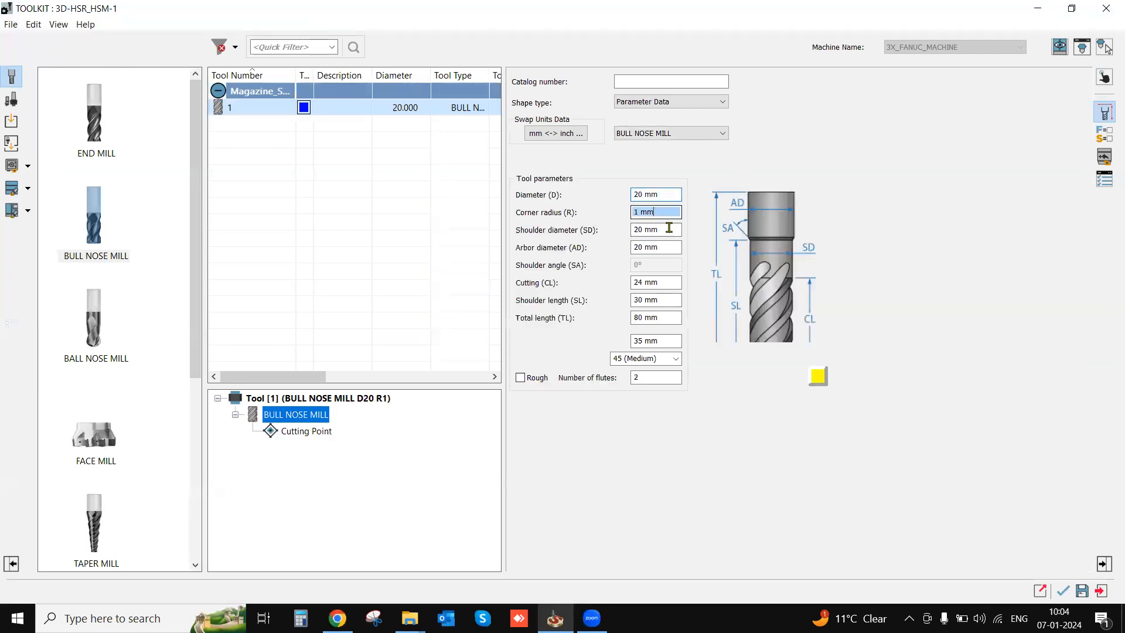
{"action": "type", "text": "0."}
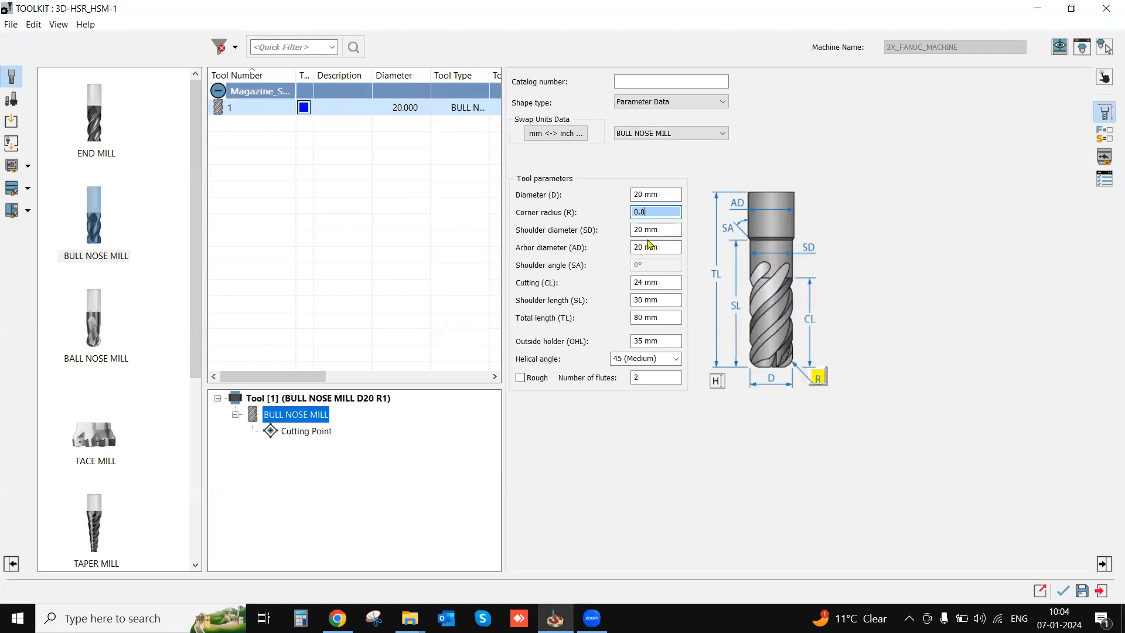
{"action": "type", "text": "8"}
{"action": "key", "text": "Tab"}
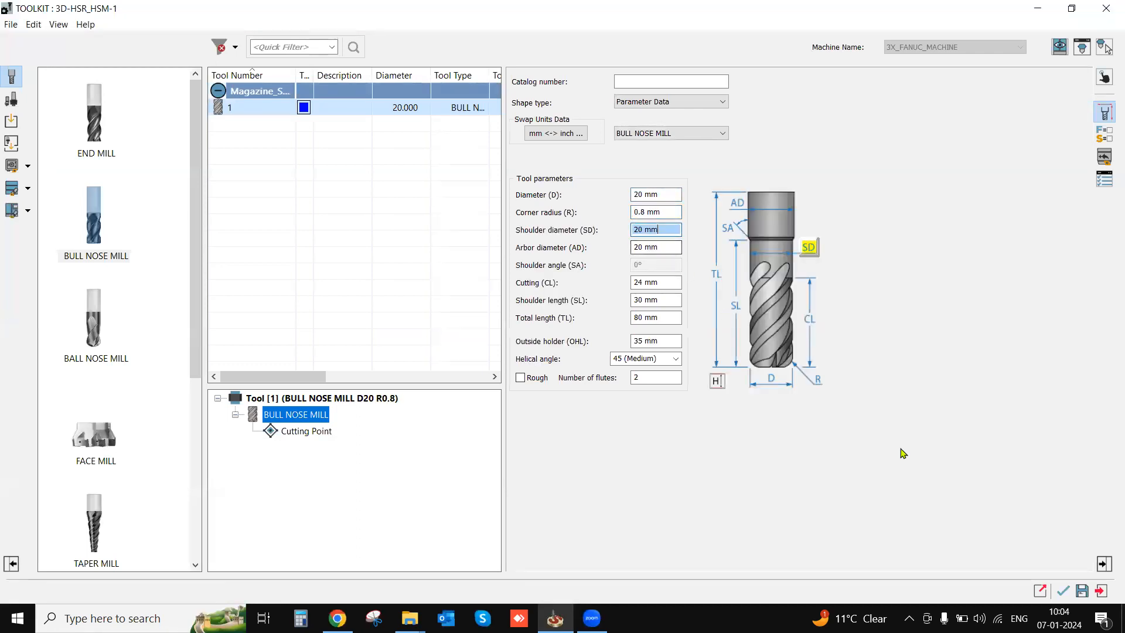
{"action": "left_click", "coordinate": [1065, 592]}
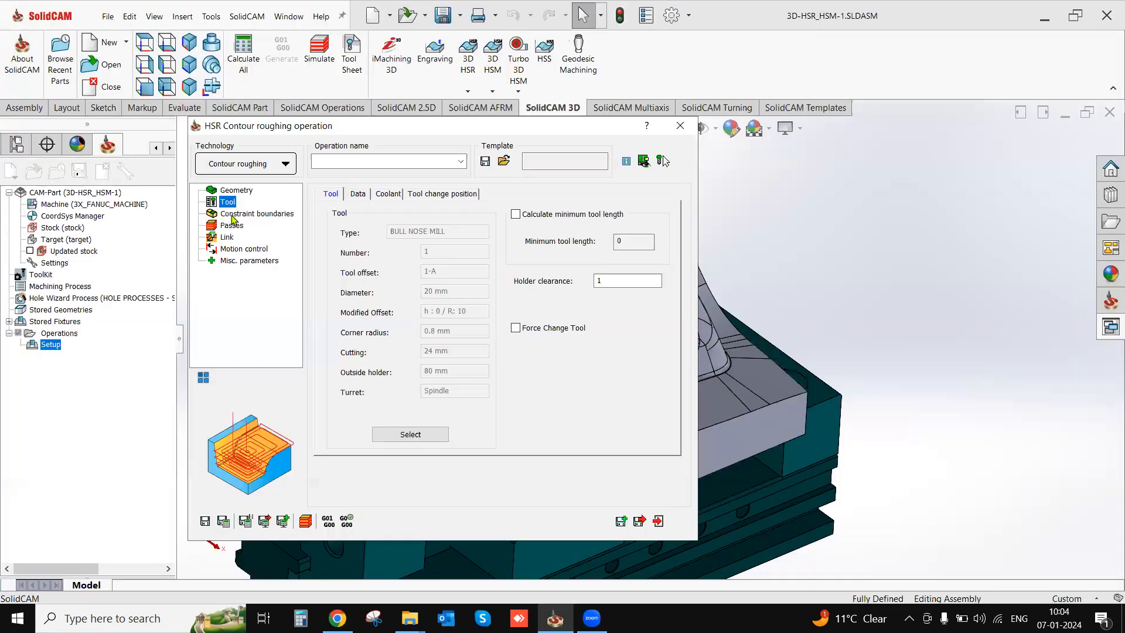
Set the automatic constraint boundary to the auto-created box of stock model.
{"action": "left_click", "coordinate": [238, 214]}
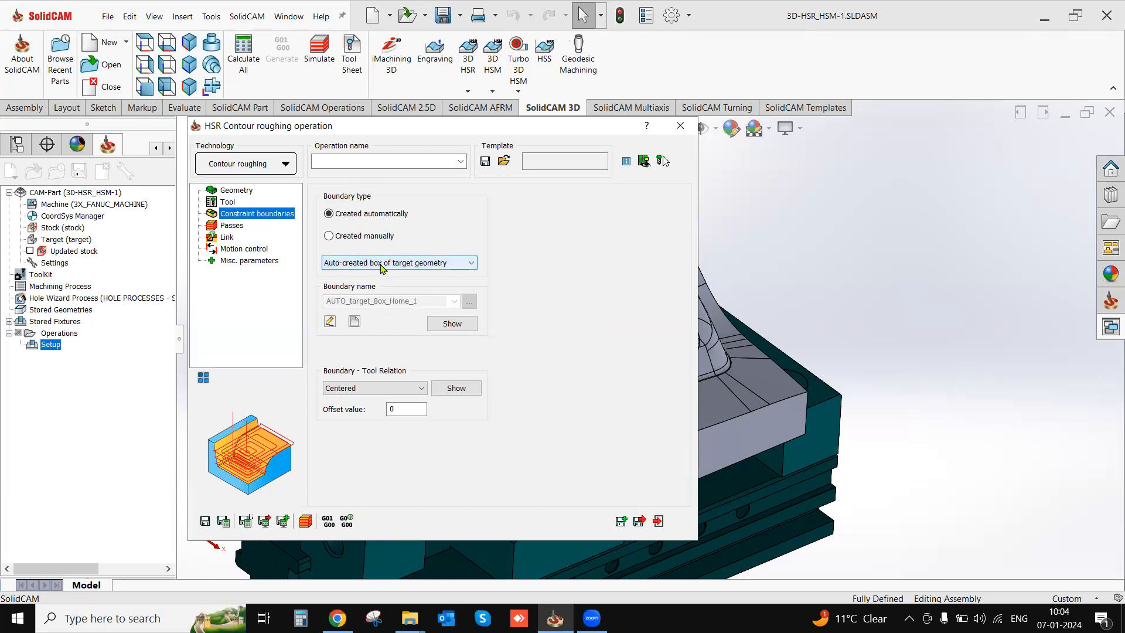
{"action": "left_click", "coordinate": [381, 265]}
{"action": "left_click", "coordinate": [391, 287]}
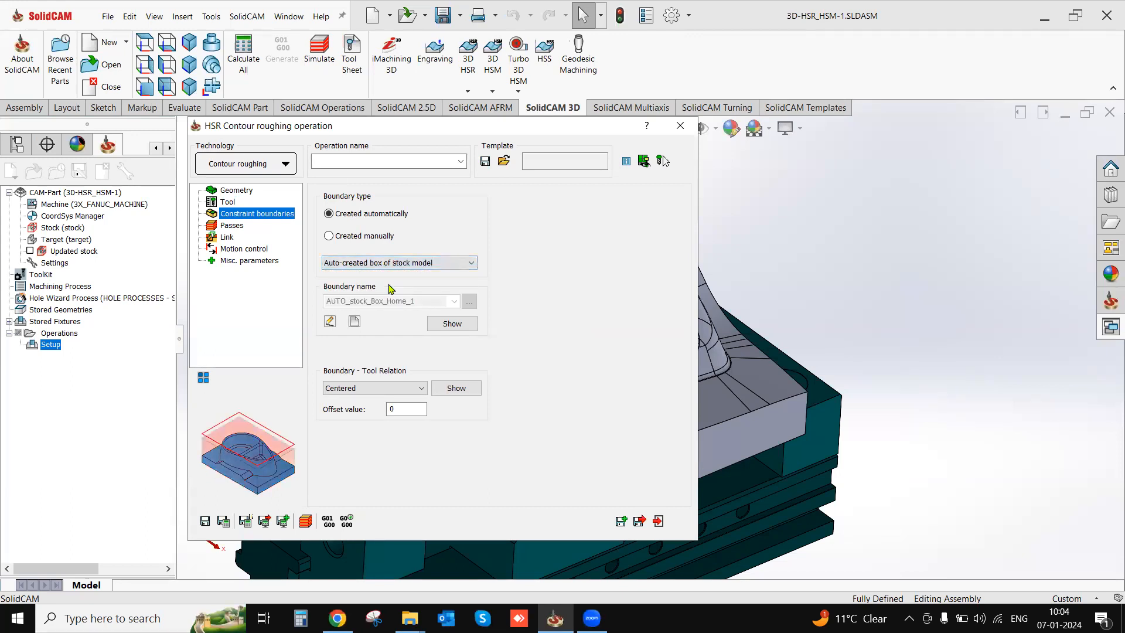
Set the roughing passes' wall and floor offsets to 0.3 and the step down to 0.5.
{"action": "left_click", "coordinate": [225, 227]}
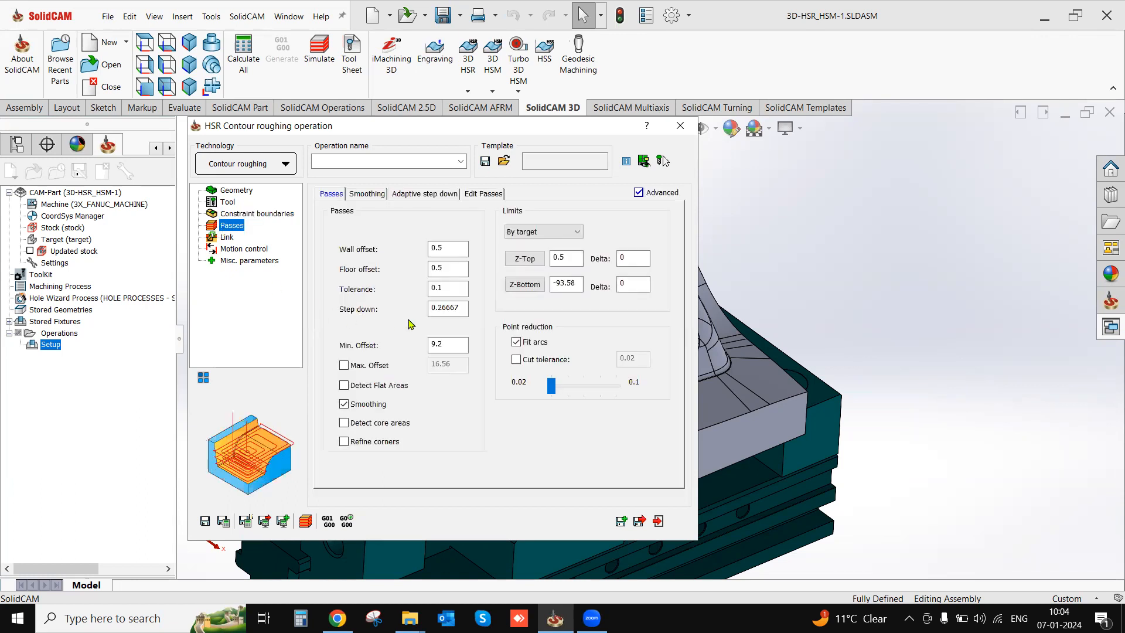
{"action": "type", "text": "0.3"}
{"action": "key", "text": "Tab"}
{"action": "key", "text": "Tab"}
{"action": "key", "text": "Tab"}
{"action": "type", "text": "0"}
Enable Max. Offset, Detect Flat Areas, Detect core areas and Refine corners for the roughing passes.
{"action": "left_click", "coordinate": [344, 365]}
{"action": "left_click", "coordinate": [345, 387]}
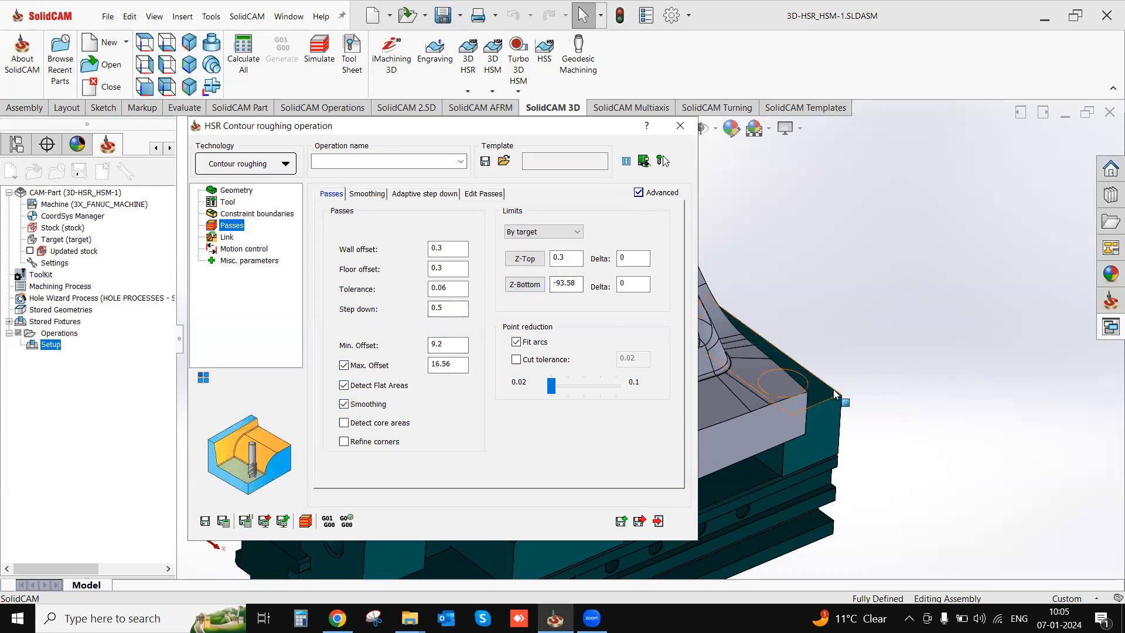
{"action": "scroll", "coordinate": [835, 390], "scroll_direction": "up", "scroll_amount": 1}
{"action": "middle_click_drag", "start_coordinate": [882, 387], "coordinate": [1113, 395], "text": "ctrl"}
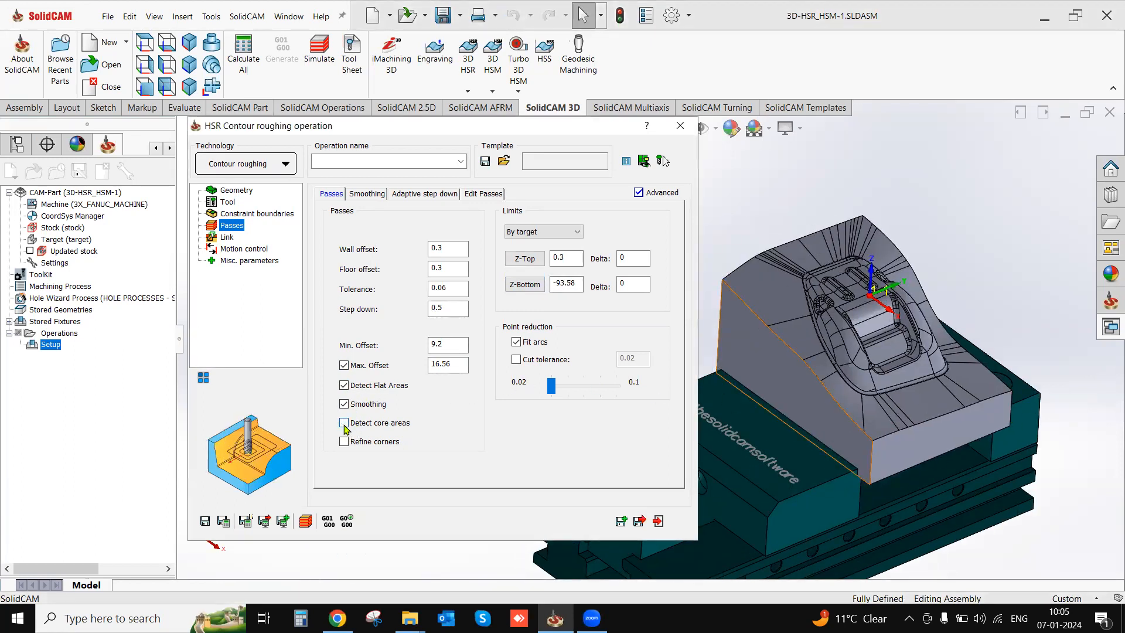
{"action": "left_click", "coordinate": [344, 424]}
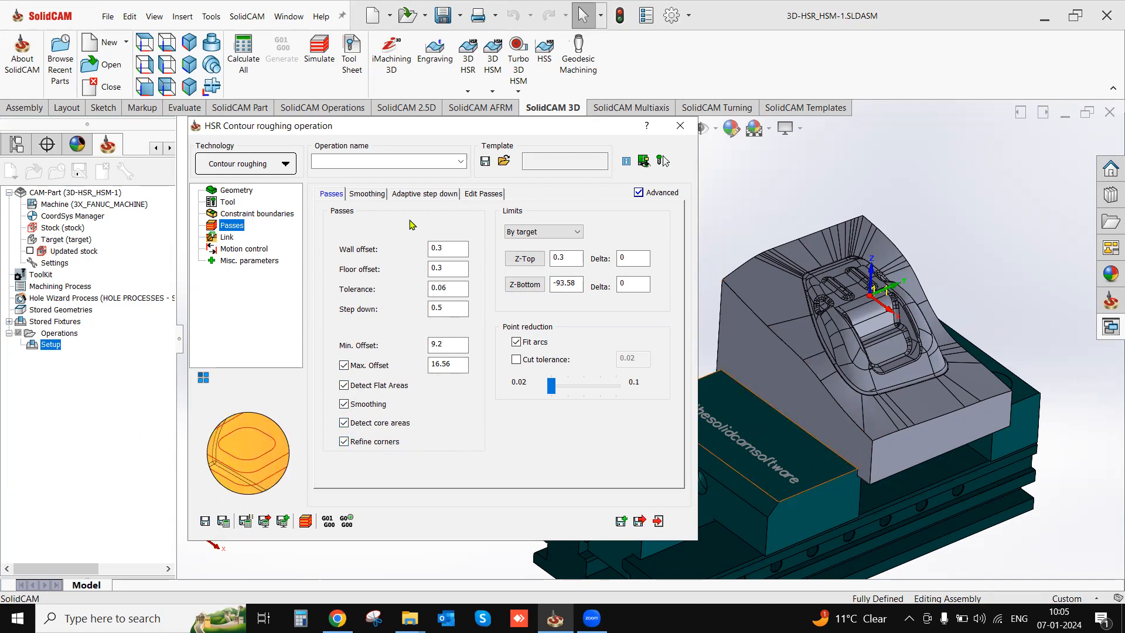
Set the link direction to bi-directional and the retract style to minimal vertical retract.
{"action": "left_click", "coordinate": [227, 237]}
{"action": "left_click", "coordinate": [345, 265]}
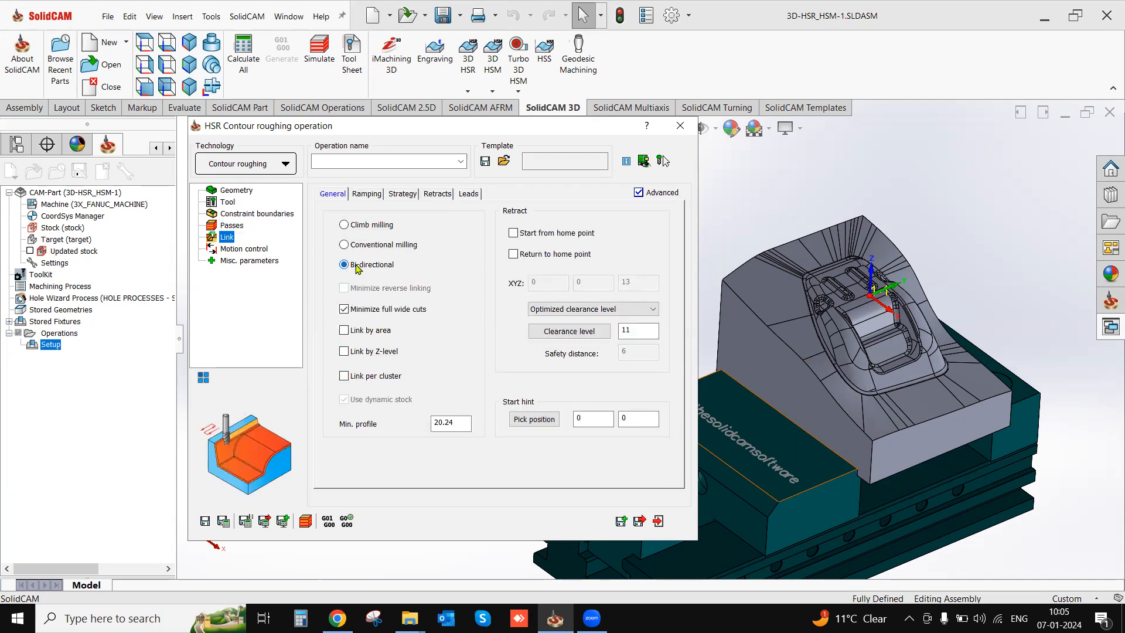
{"action": "left_click", "coordinate": [438, 196]}
{"action": "left_click", "coordinate": [346, 271]}
{"action": "left_click", "coordinate": [344, 251]}
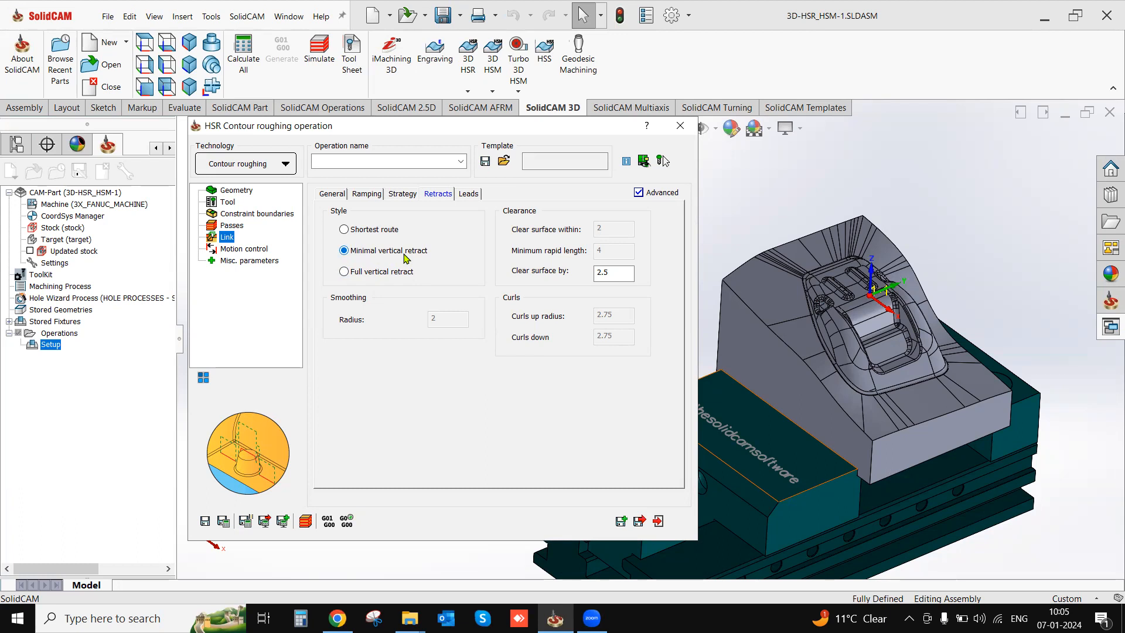
{"action": "left_click_drag", "start_coordinate": [615, 274], "coordinate": [596, 276]}
{"action": "scroll", "coordinate": [826, 335], "scroll_direction": "down", "scroll_amount": 1}
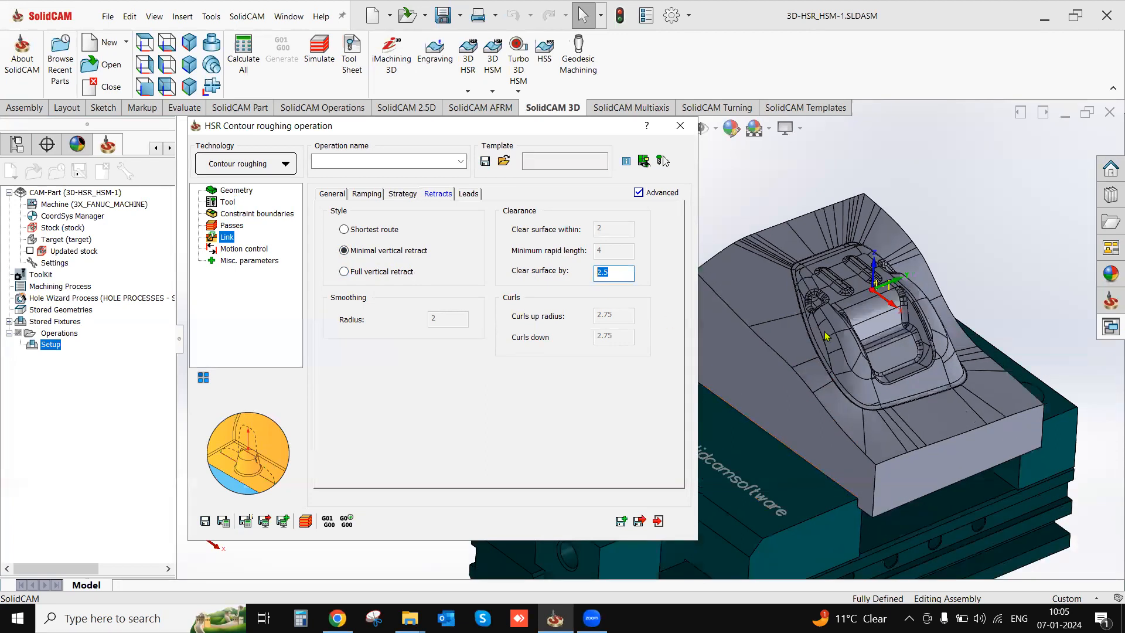
{"action": "scroll", "coordinate": [827, 335], "scroll_direction": "down", "scroll_amount": 2}
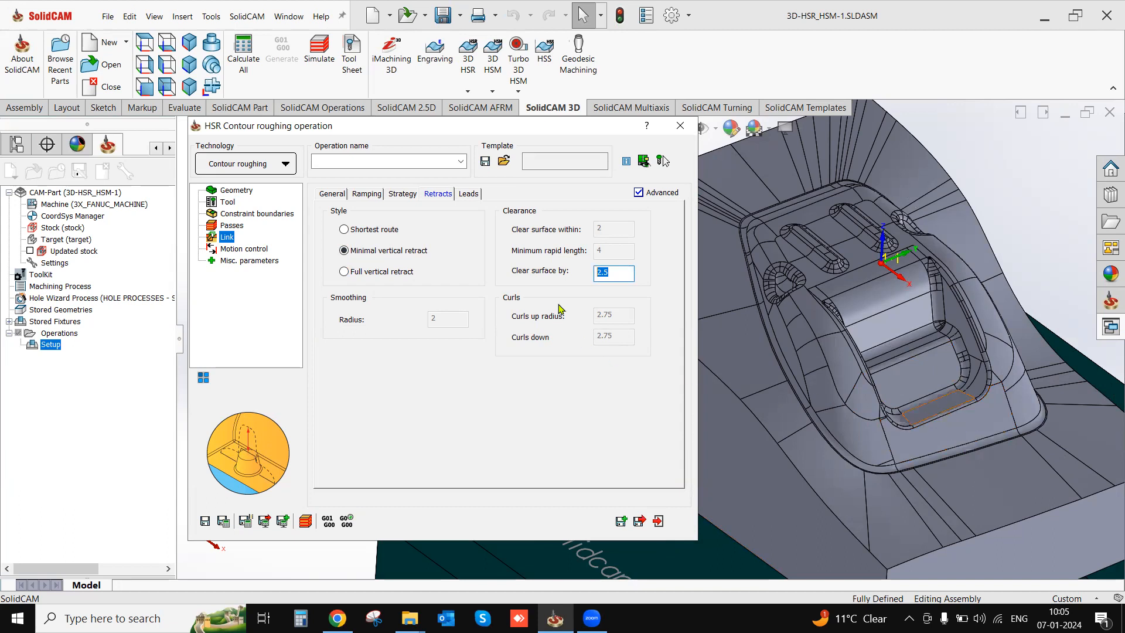
{"action": "double_click", "coordinate": [603, 273]}
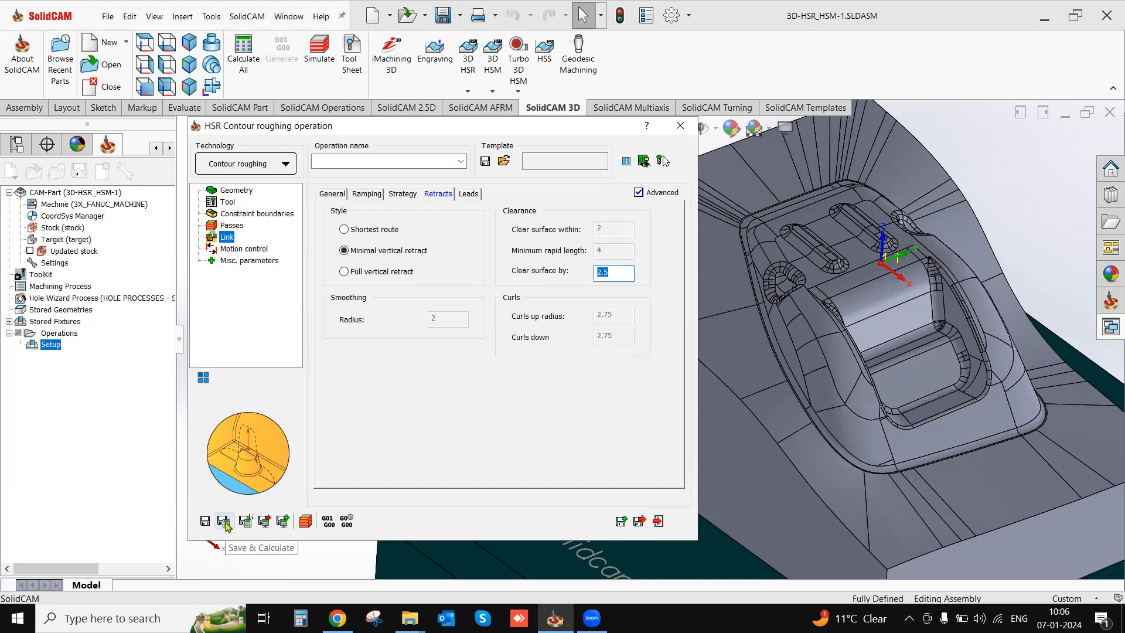
Save and calculate the contour roughing operation, and inspect its toolpath over the part up close.
{"action": "left_click", "coordinate": [223, 520]}
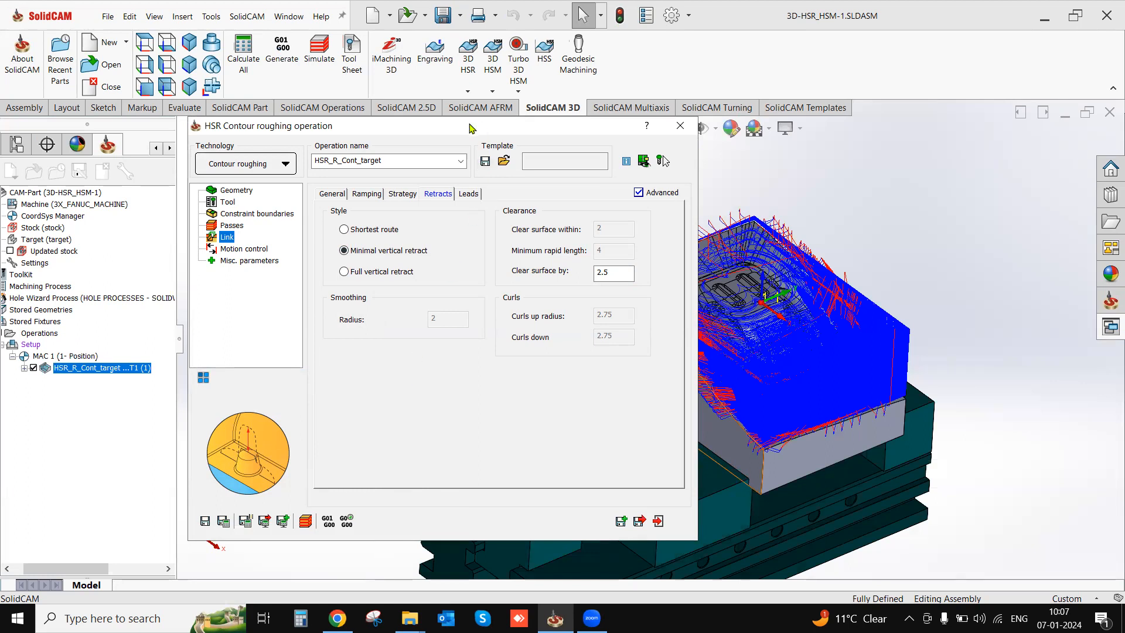
{"action": "left_click_drag", "start_coordinate": [473, 129], "coordinate": [368, 139]}
{"action": "scroll", "coordinate": [632, 336], "scroll_direction": "down", "scroll_amount": 2}
{"action": "scroll", "coordinate": [686, 350], "scroll_direction": "down", "scroll_amount": 3}
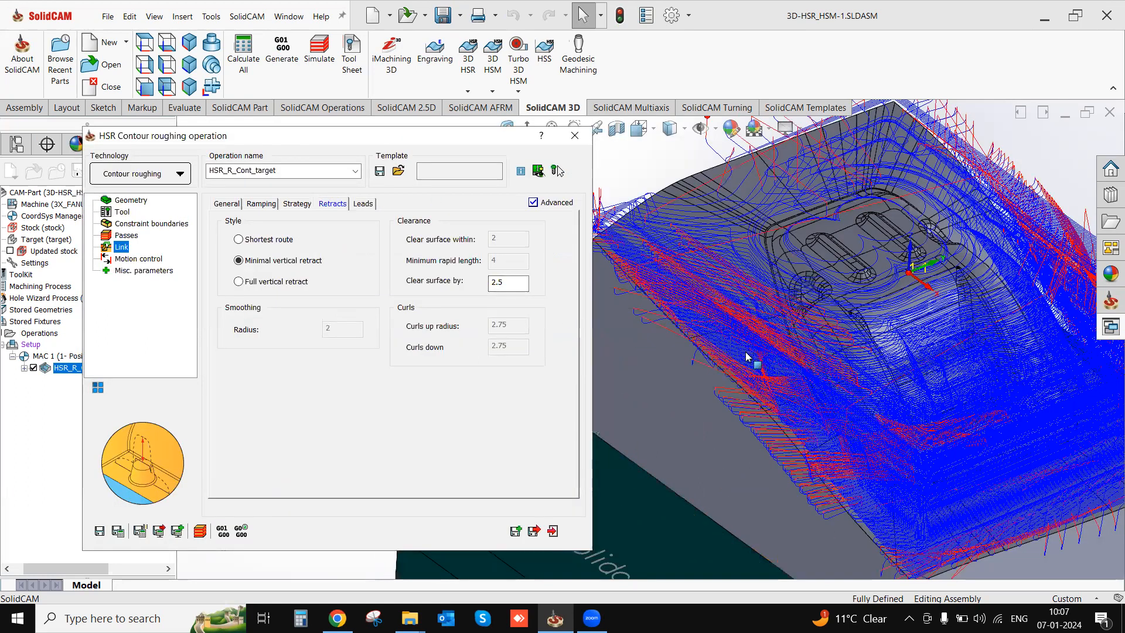
{"action": "scroll", "coordinate": [802, 494], "scroll_direction": "down", "scroll_amount": 2}
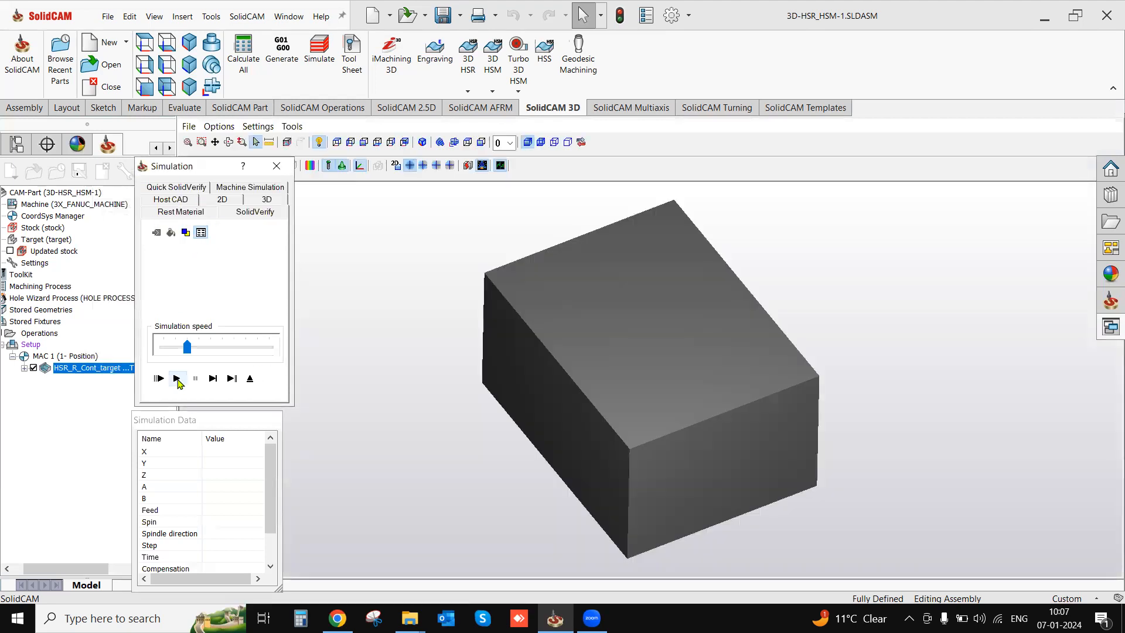
Run part of the SolidVerify simulation of the contour roughing, pause it, and exit the simulation and the operation.
{"action": "left_click", "coordinate": [176, 379]}
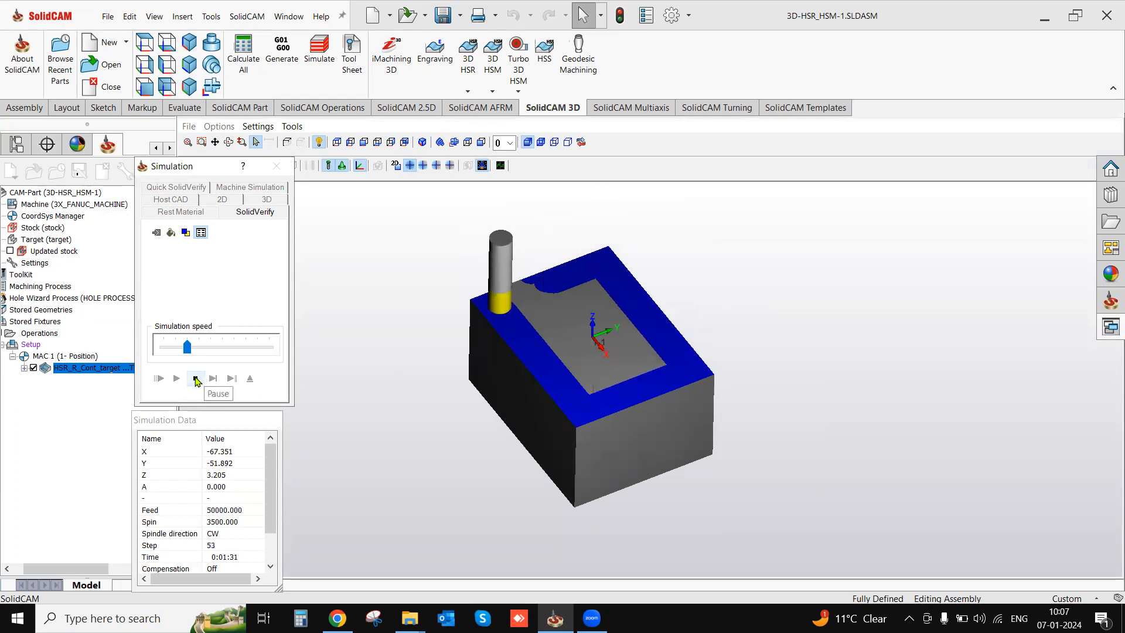
{"action": "left_click", "coordinate": [195, 379]}
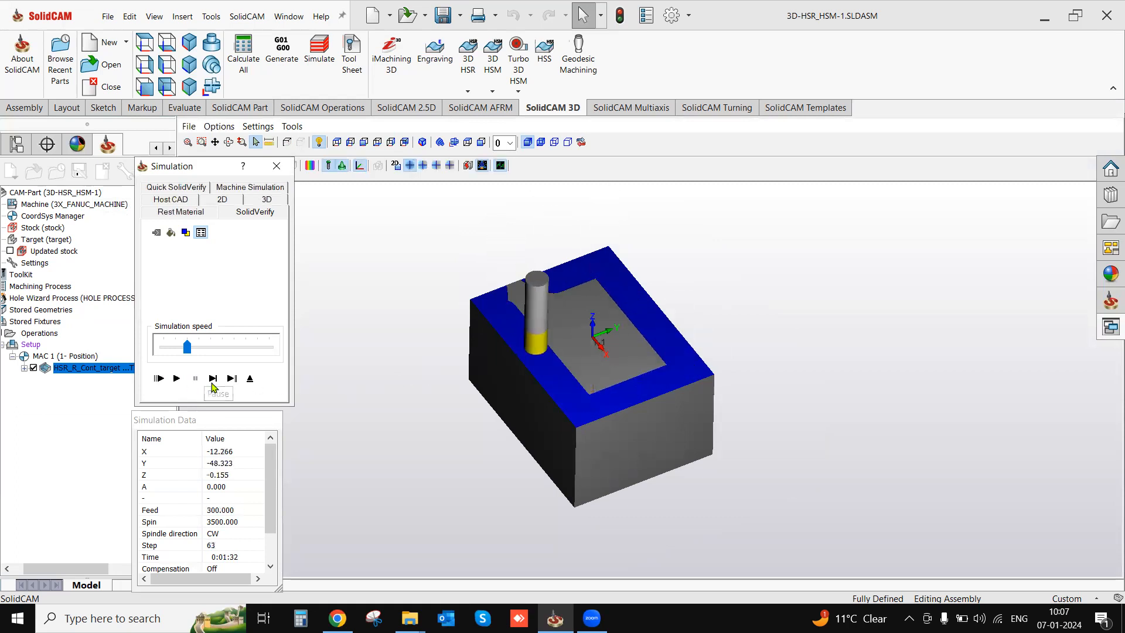
{"action": "left_click", "coordinate": [251, 379]}
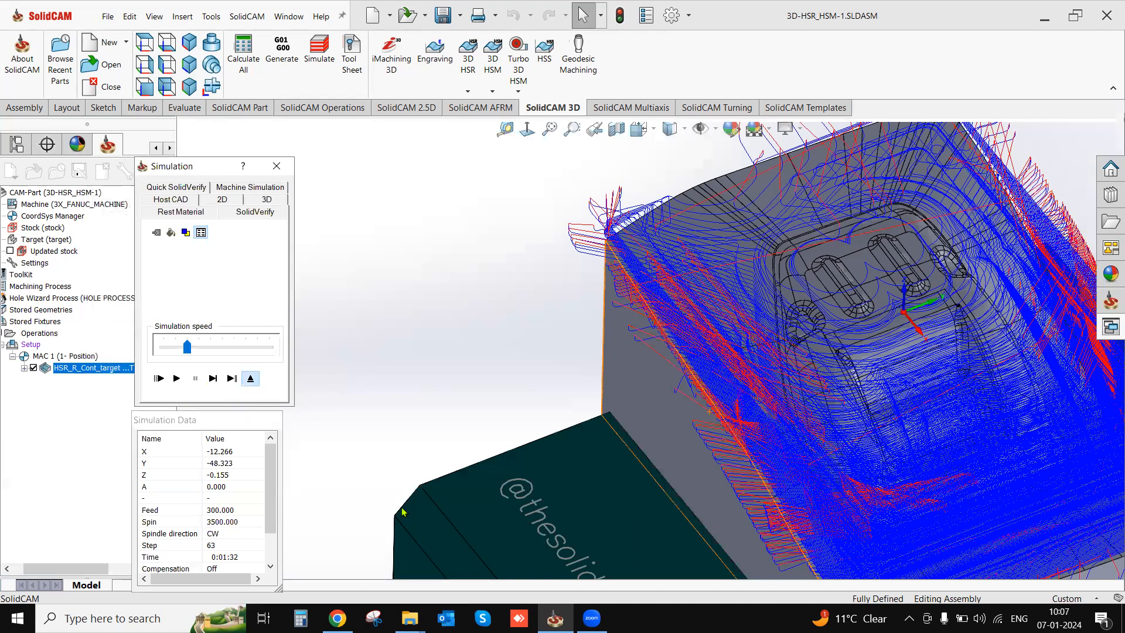
{"action": "left_click", "coordinate": [554, 534]}
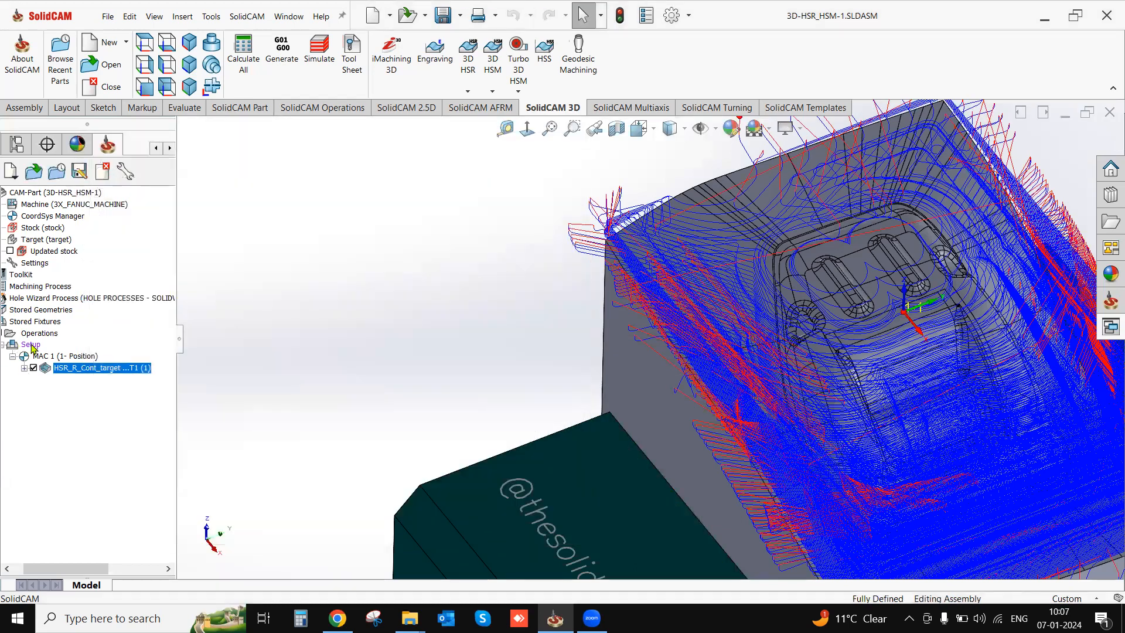
Assign the vice as the fixture in the machine setup.
{"action": "double_click", "coordinate": [31, 345]}
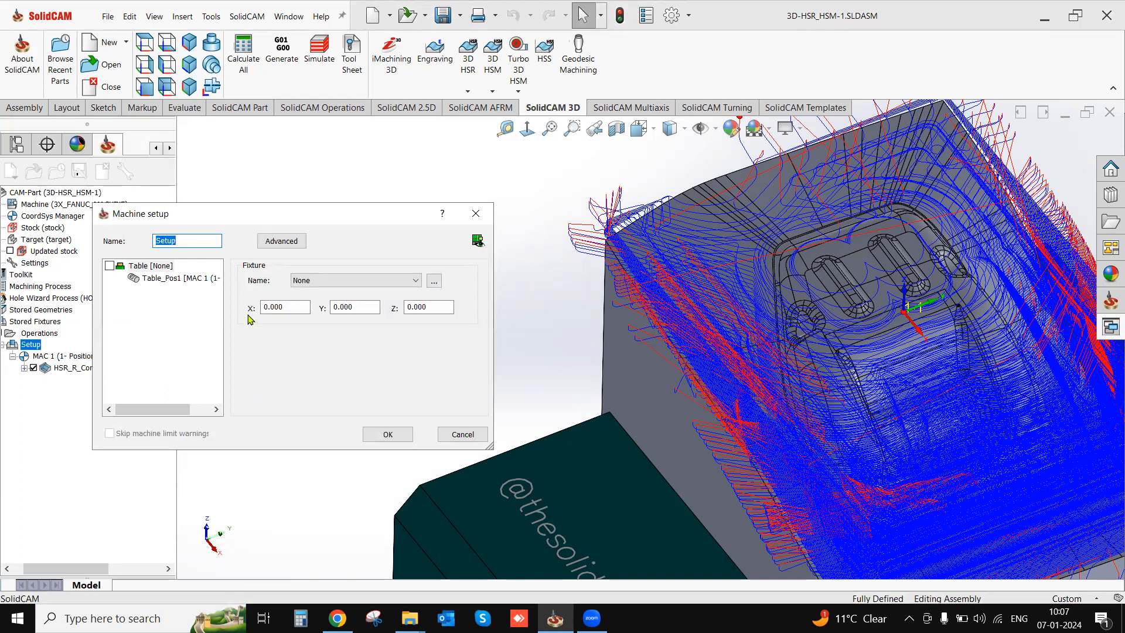
{"action": "left_click", "coordinate": [303, 281]}
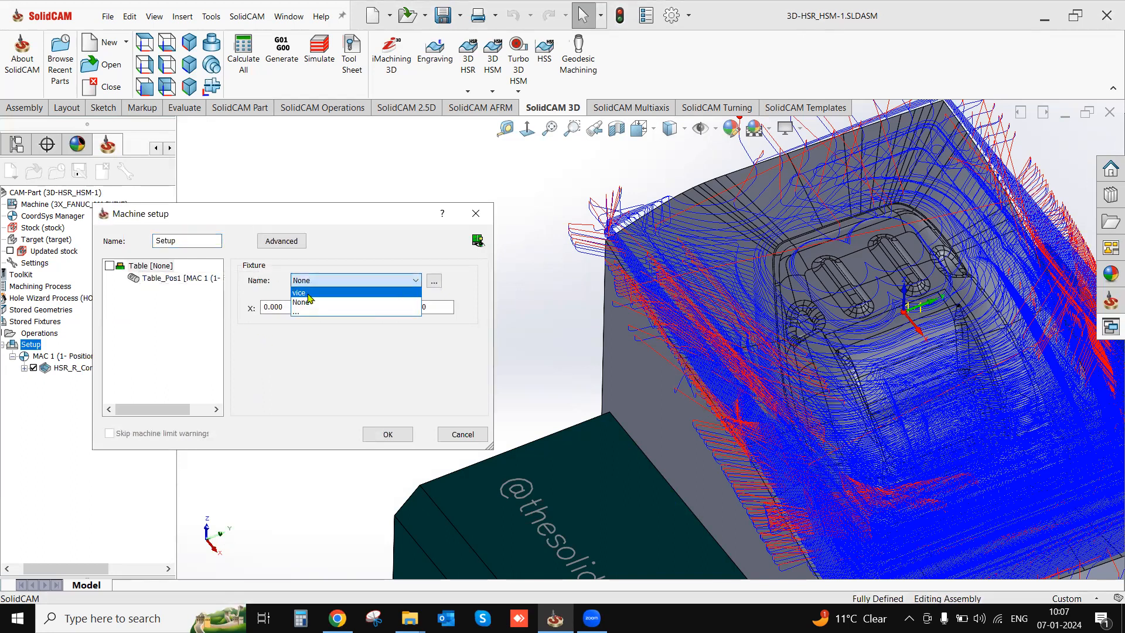
{"action": "left_click", "coordinate": [307, 292]}
{"action": "left_click", "coordinate": [390, 433]}
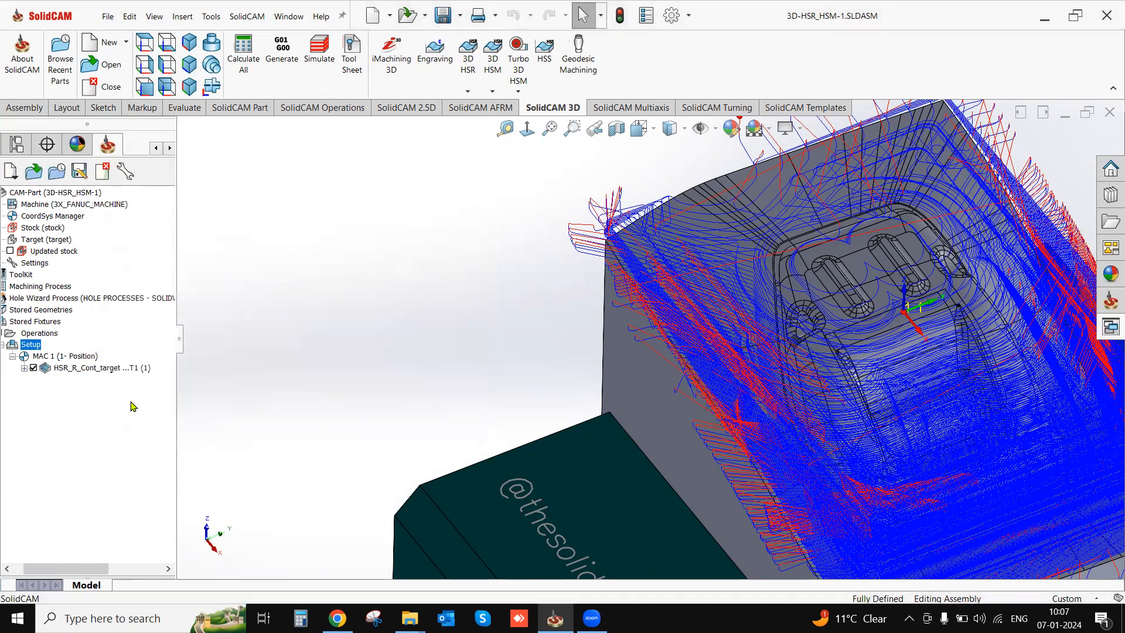
Start the SolidVerify simulation of the contour roughing operation and raise the simulation speed to maximum.
{"action": "left_click", "coordinate": [98, 369]}
{"action": "right_click", "coordinate": [99, 367]}
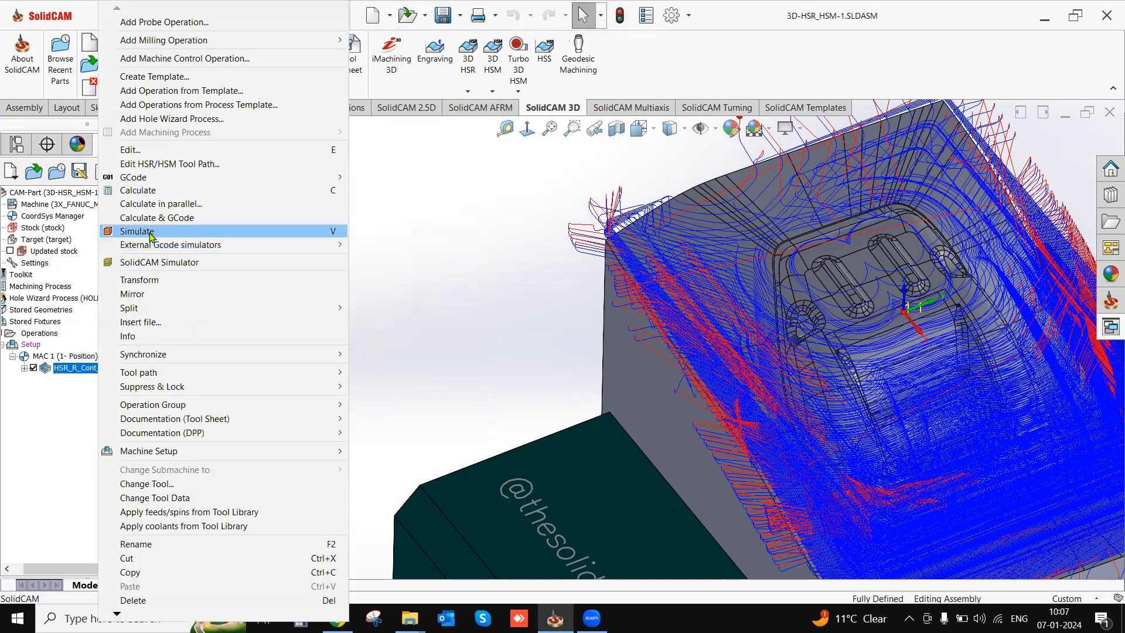
{"action": "left_click", "coordinate": [138, 231]}
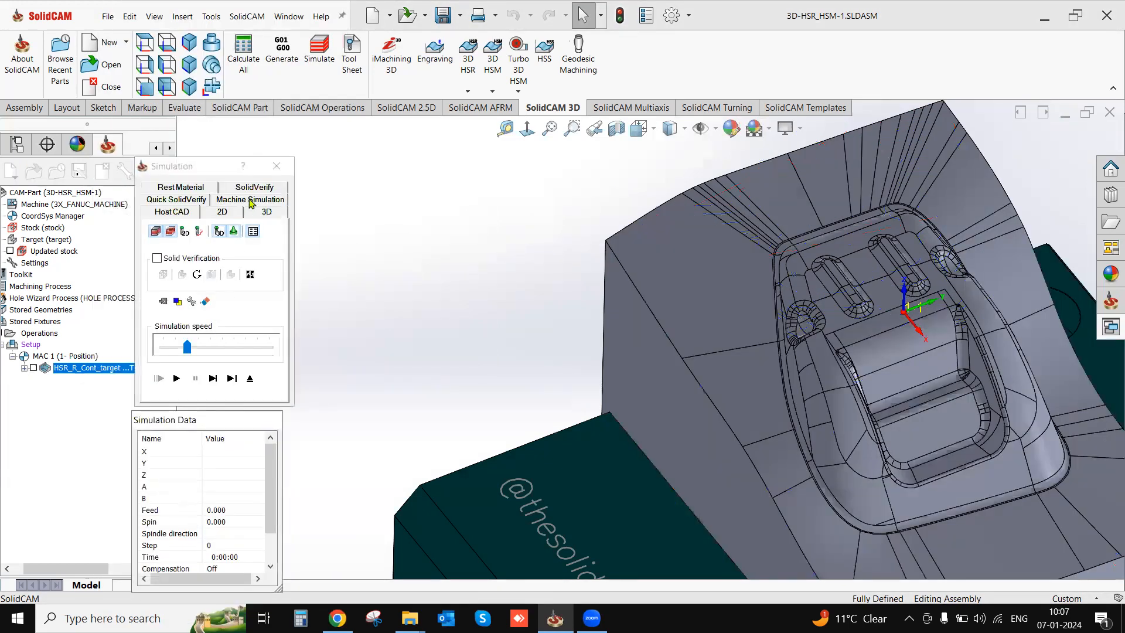
{"action": "left_click", "coordinate": [253, 187]}
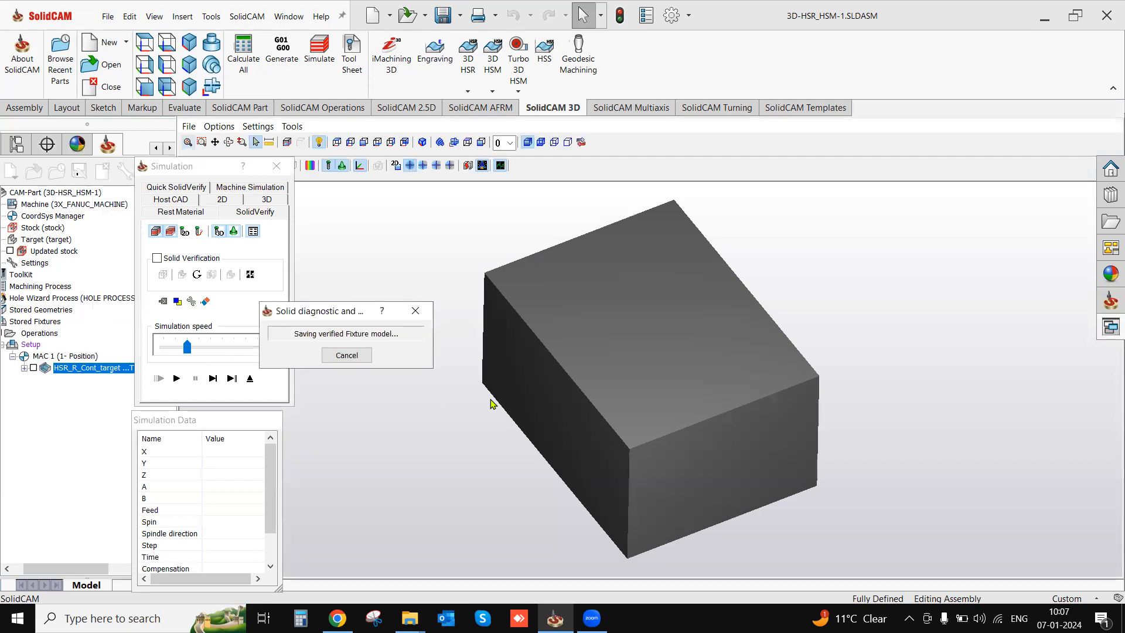
{"action": "left_click", "coordinate": [177, 378]}
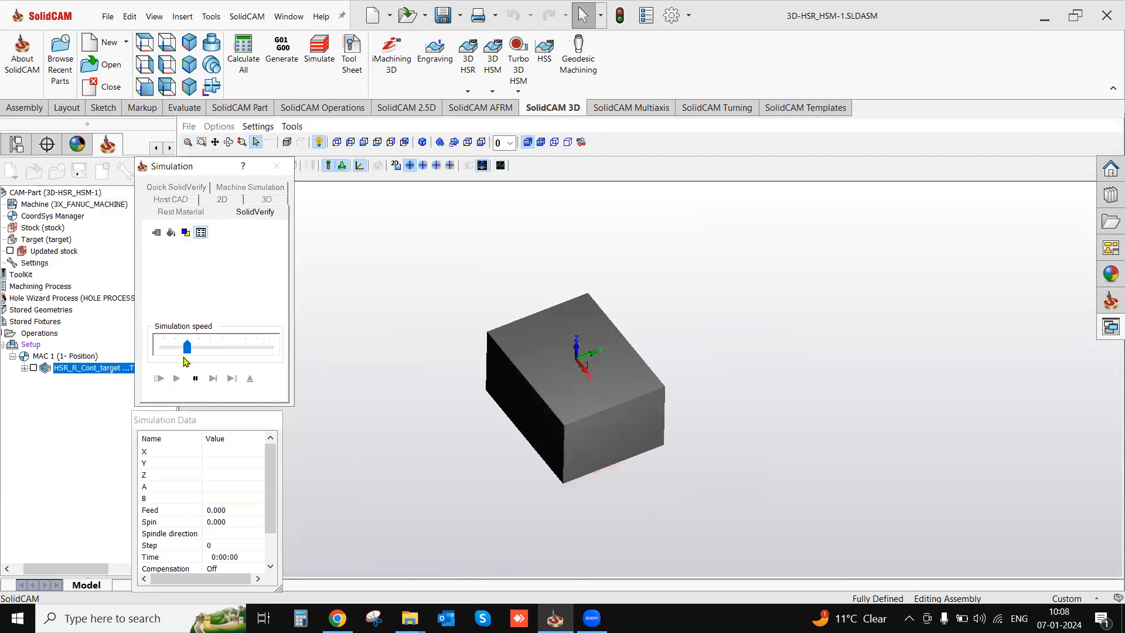
{"action": "left_click_drag", "start_coordinate": [195, 354], "coordinate": [344, 359]}
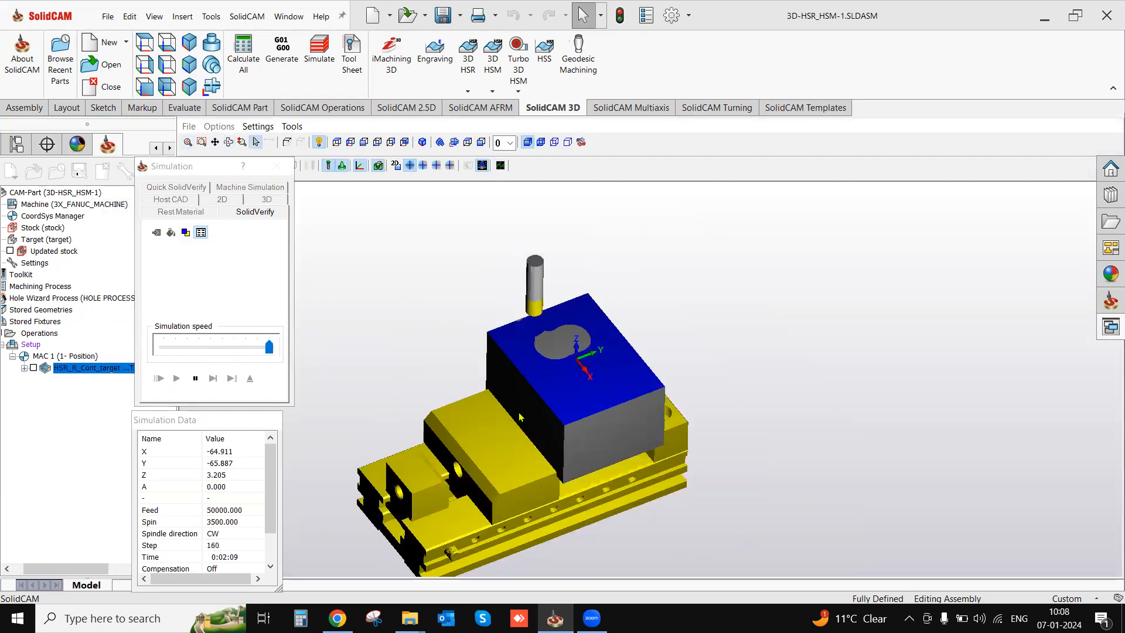
Watch the roughing simulation through to its end, examining the material removal on the part held in the vice.
{"action": "scroll", "coordinate": [550, 415], "scroll_direction": "up", "scroll_amount": 2}
{"action": "middle_click_drag", "start_coordinate": [574, 421], "coordinate": [572, 414]}
{"action": "scroll", "coordinate": [573, 418], "scroll_direction": "up", "scroll_amount": 3}
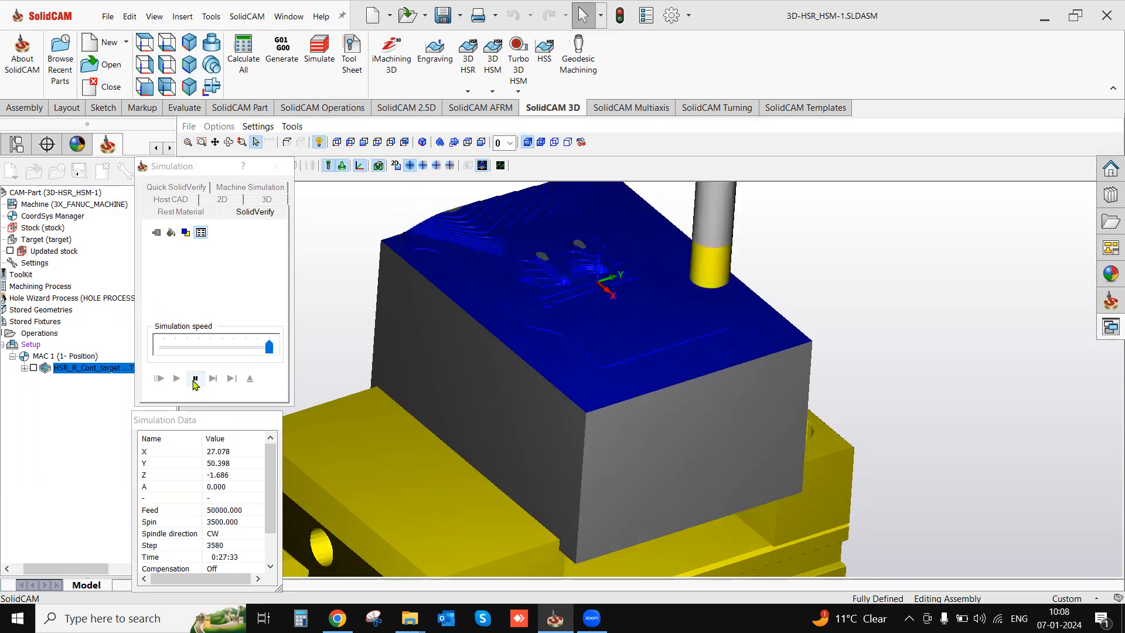
{"action": "left_click", "coordinate": [195, 378]}
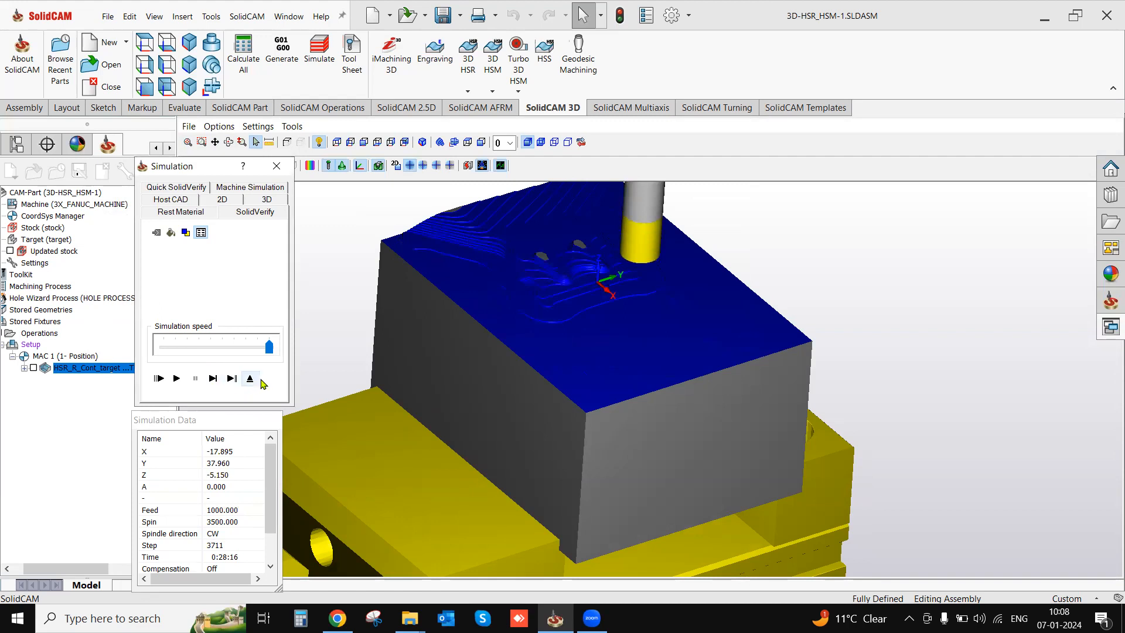
{"action": "left_click", "coordinate": [276, 166]}
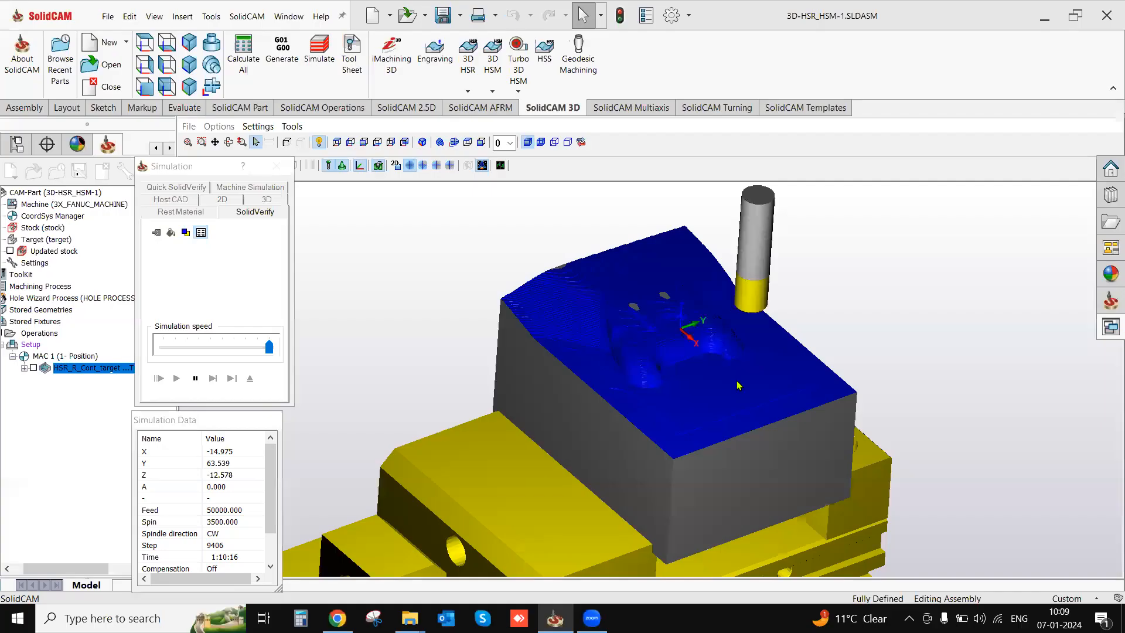
{"action": "middle_click_drag", "start_coordinate": [740, 378], "coordinate": [781, 427]}
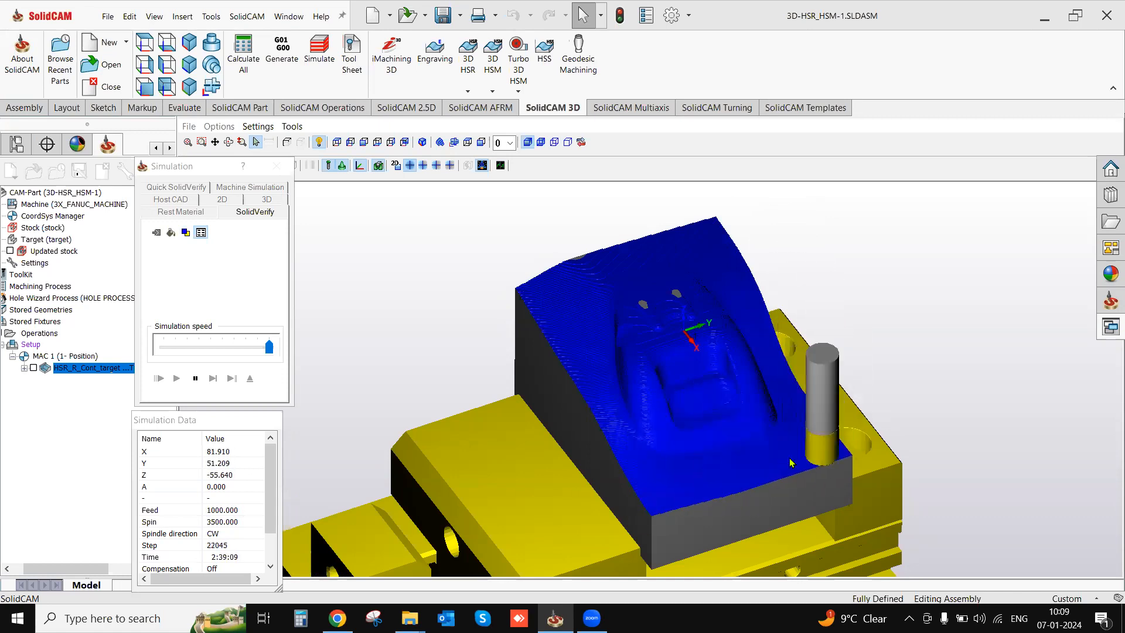
{"action": "mouse_move", "coordinate": [723, 456]}
{"action": "middle_mouse_down"}
{"action": "mouse_move", "coordinate": [715, 443]}
{"action": "mouse_move", "coordinate": [708, 451]}
{"action": "mouse_move", "coordinate": [729, 451]}
{"action": "middle_mouse_up"}
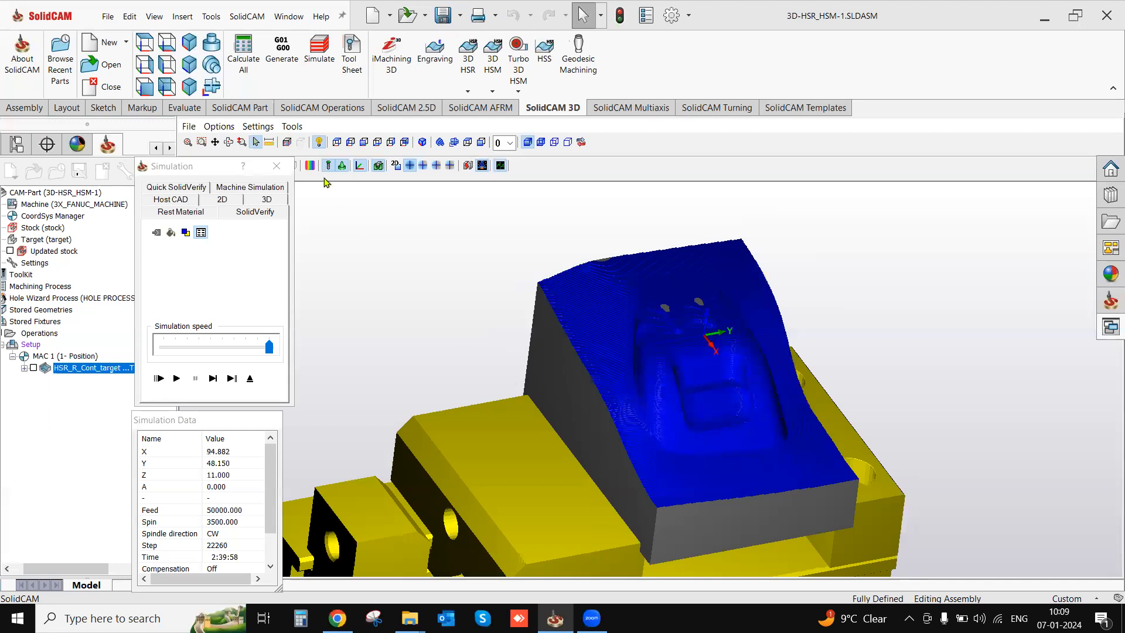
Compare the machined stock with the target using an upper deviation limit of 2, inspect the remaining material, and exit the simulation.
{"action": "left_click", "coordinate": [310, 166]}
{"action": "left_click", "coordinate": [861, 168]}
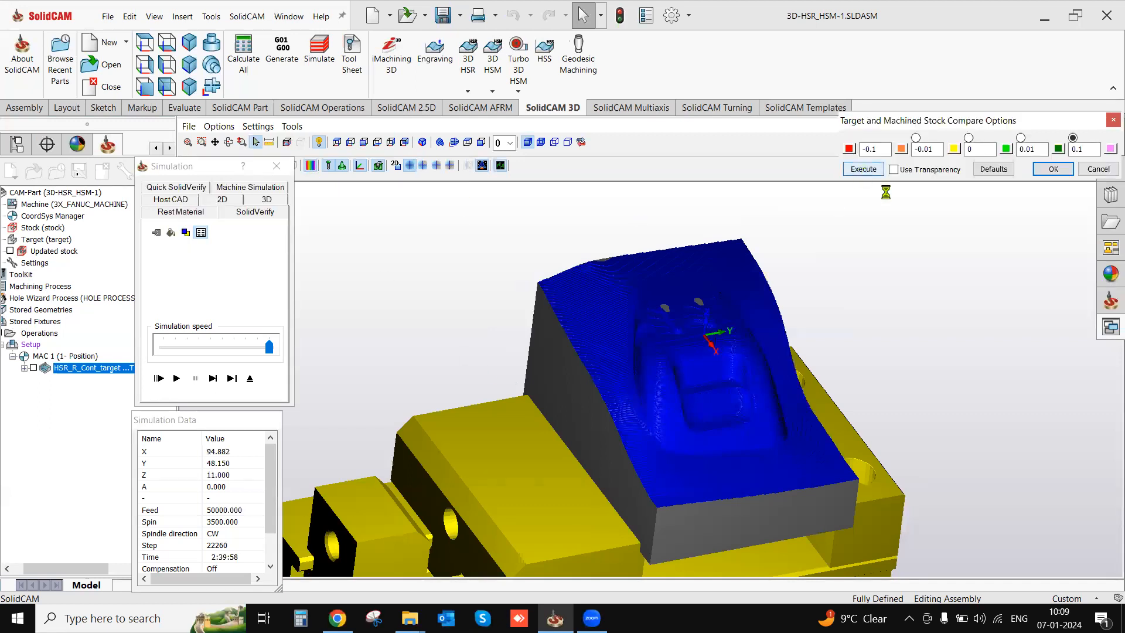
{"action": "double_click", "coordinate": [1081, 149]}
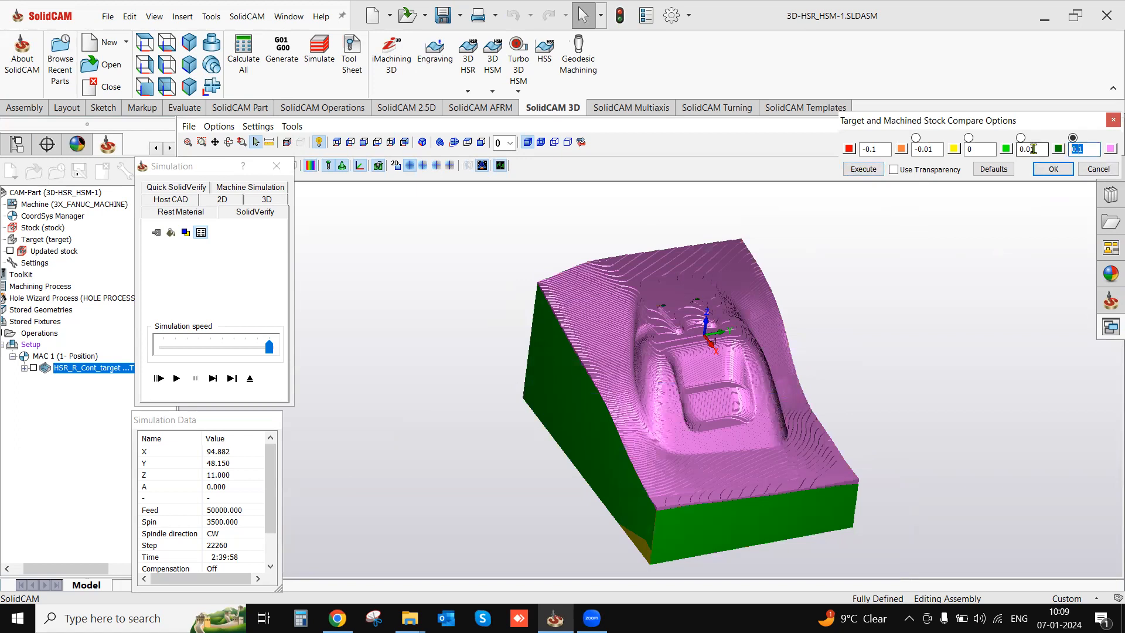
{"action": "type", "text": "2"}
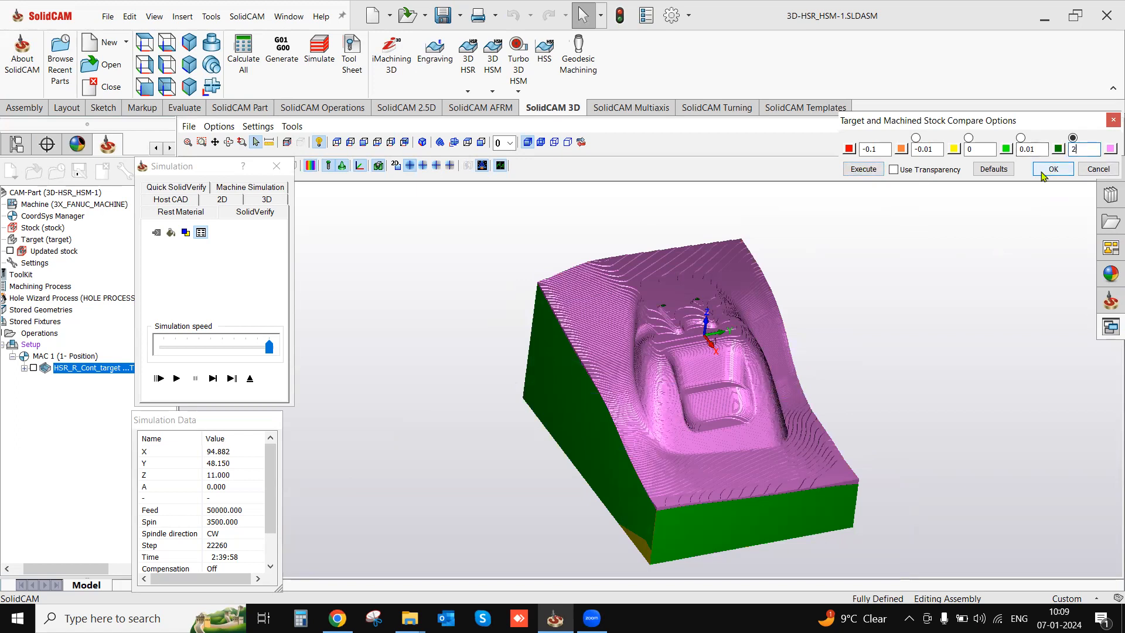
{"action": "left_click", "coordinate": [859, 170]}
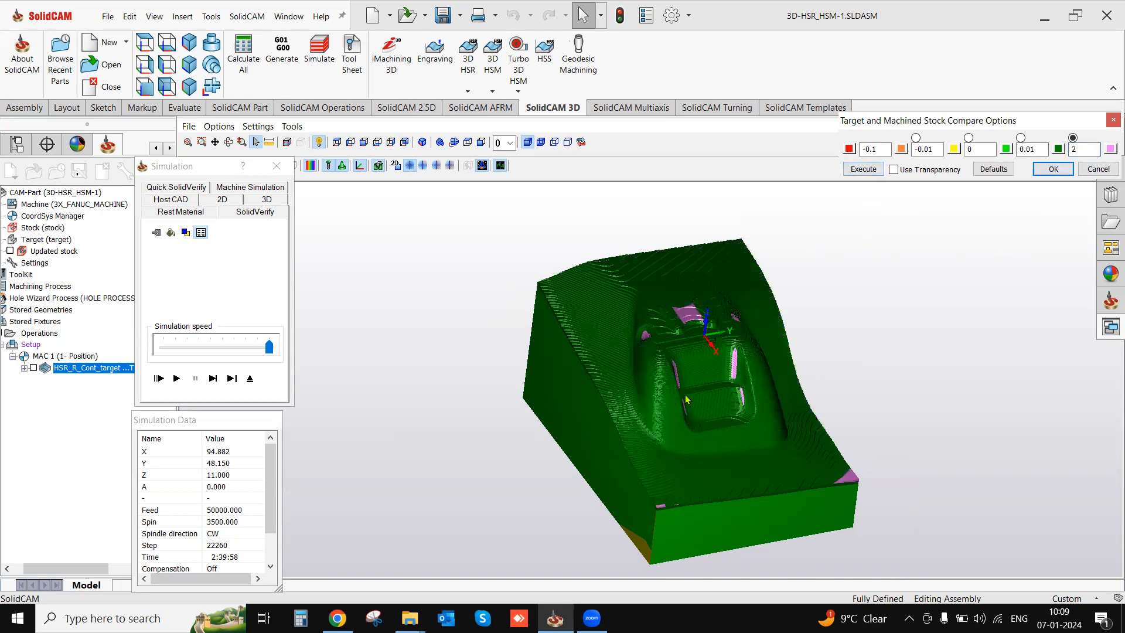
{"action": "scroll", "coordinate": [688, 323], "scroll_direction": "up", "scroll_amount": 5}
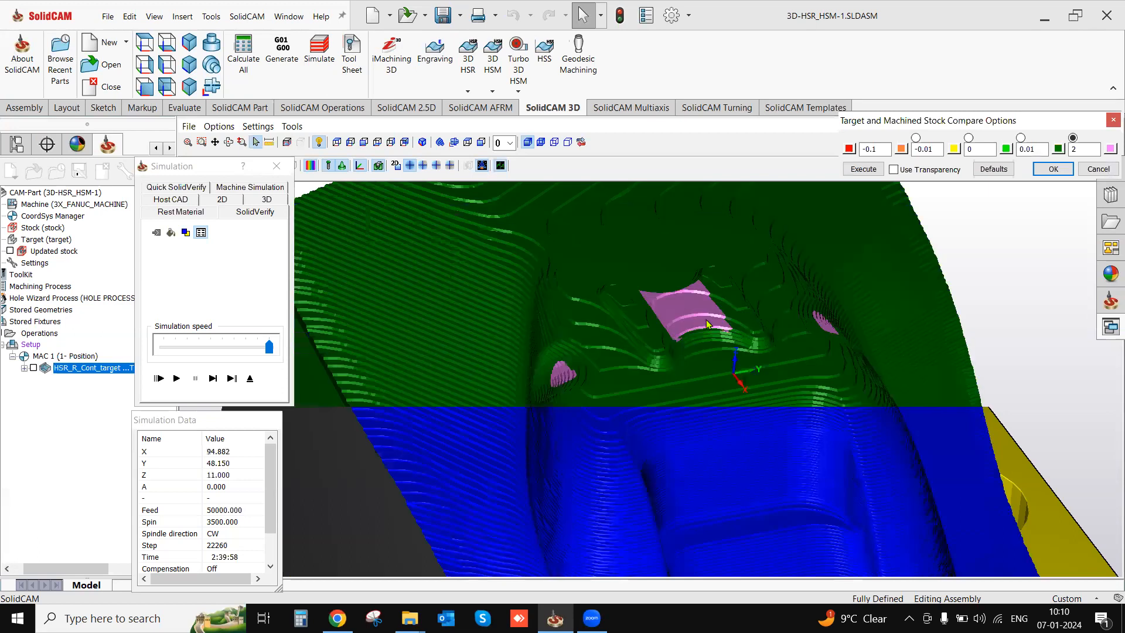
{"action": "scroll", "coordinate": [1053, 239], "scroll_direction": "down", "scroll_amount": 3}
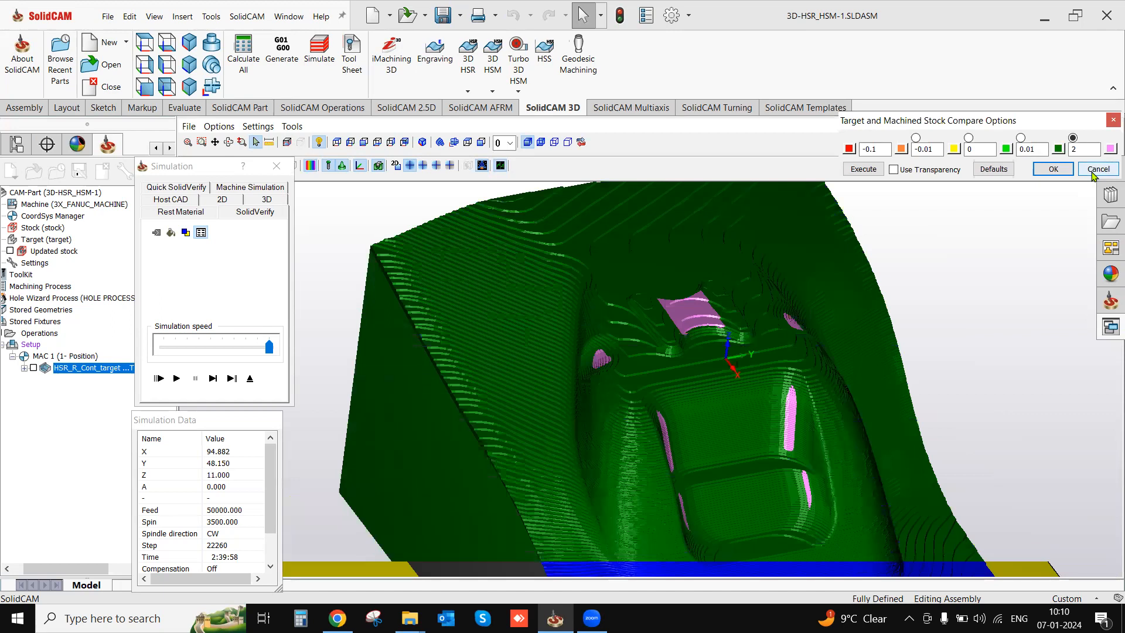
{"action": "left_click", "coordinate": [1097, 169]}
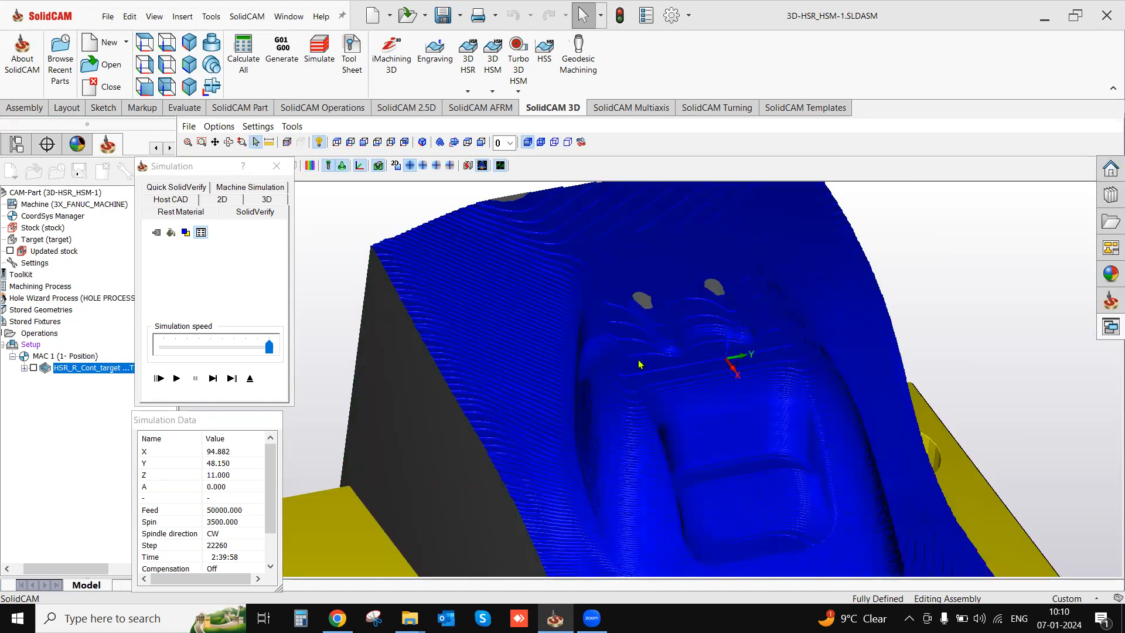
{"action": "left_click", "coordinate": [249, 378]}
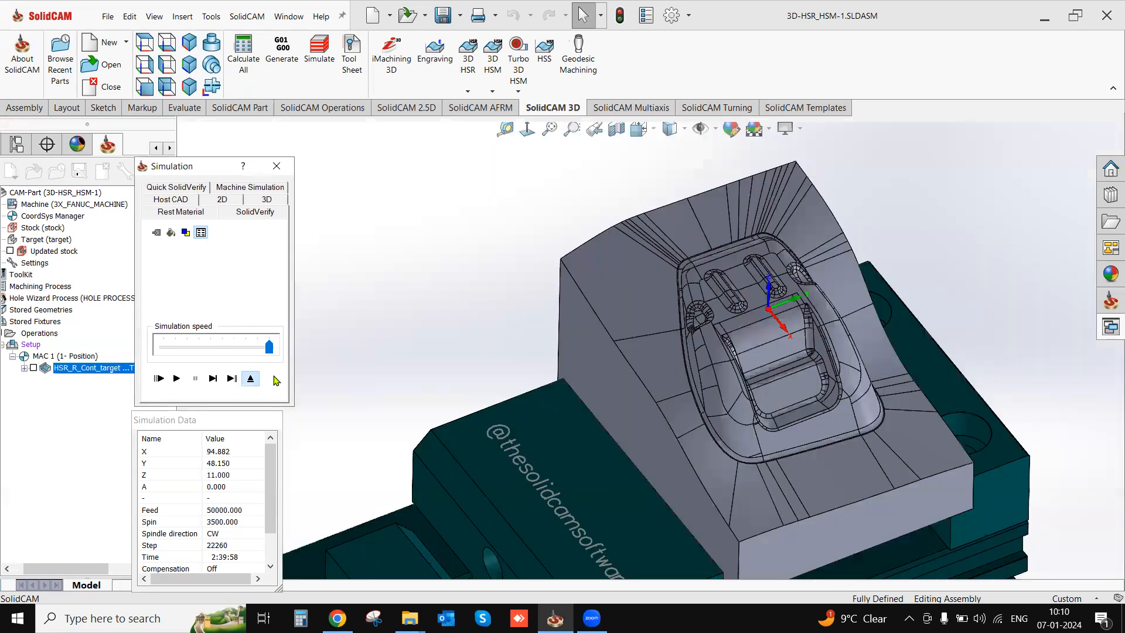
Hide the contour roughing toolpath and add a 3D HSR rest roughing operation.
{"action": "left_click", "coordinate": [468, 91]}
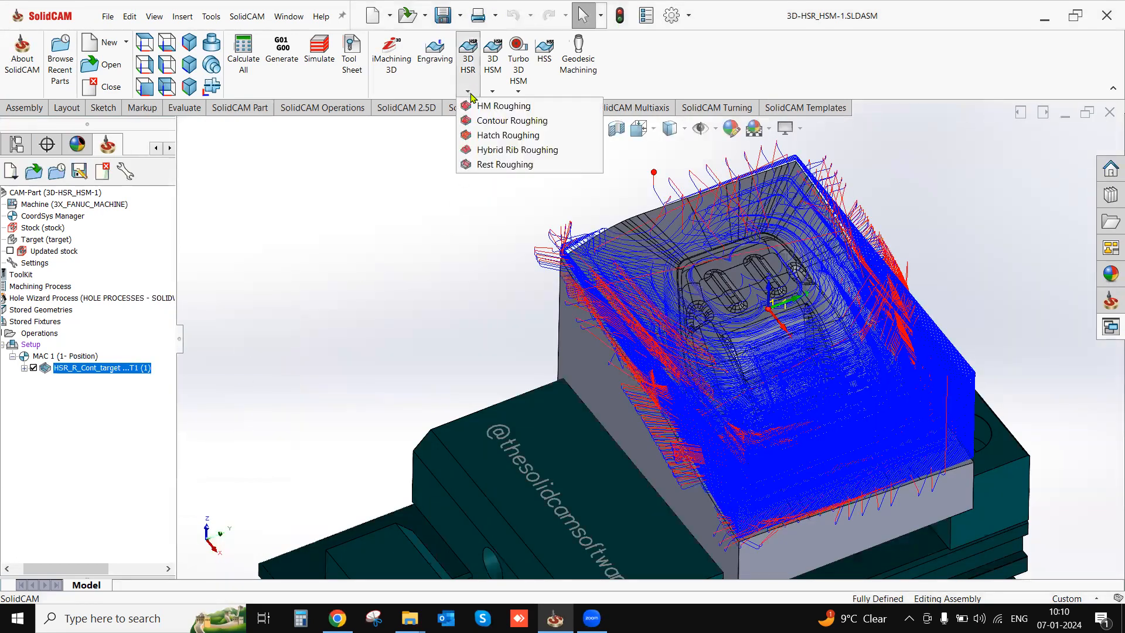
{"action": "left_click", "coordinate": [34, 368]}
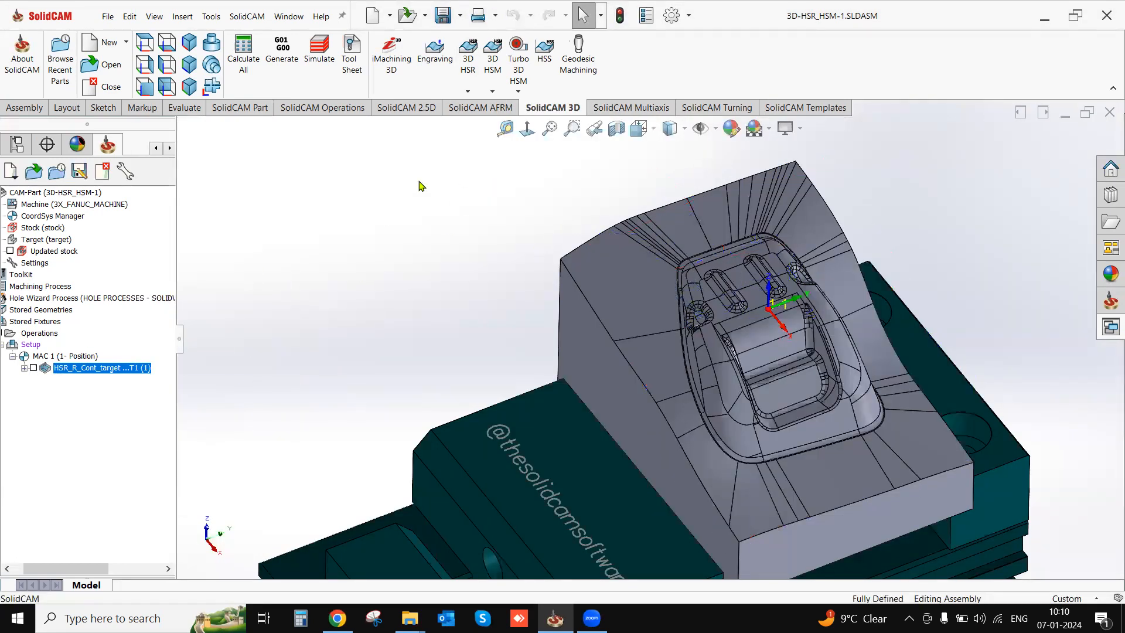
{"action": "left_click", "coordinate": [467, 90]}
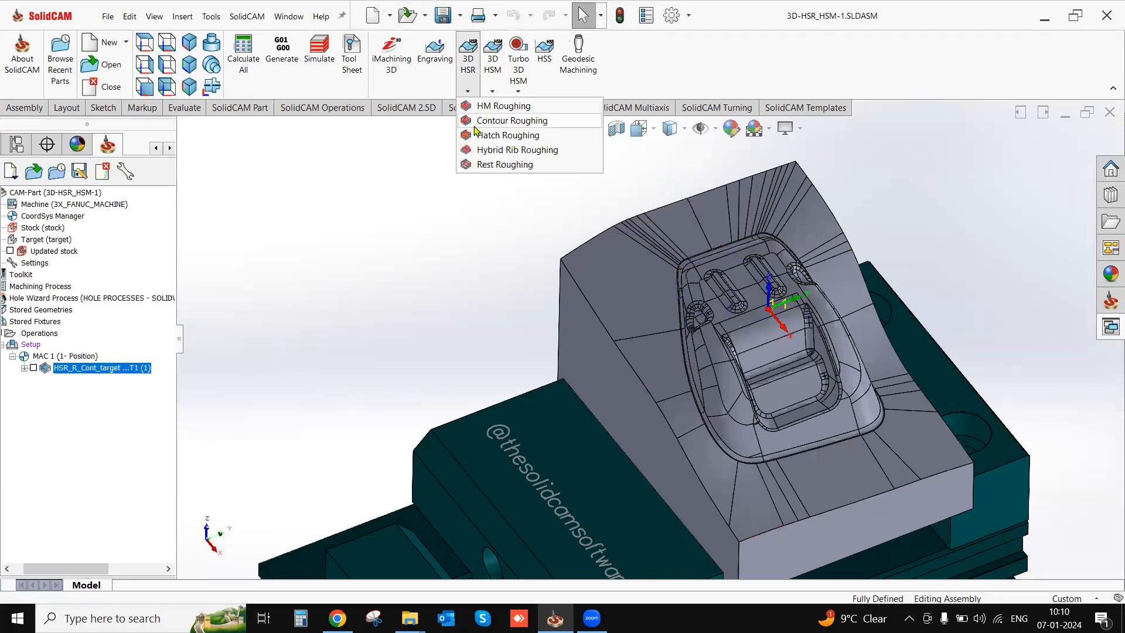
{"action": "left_click", "coordinate": [482, 165]}
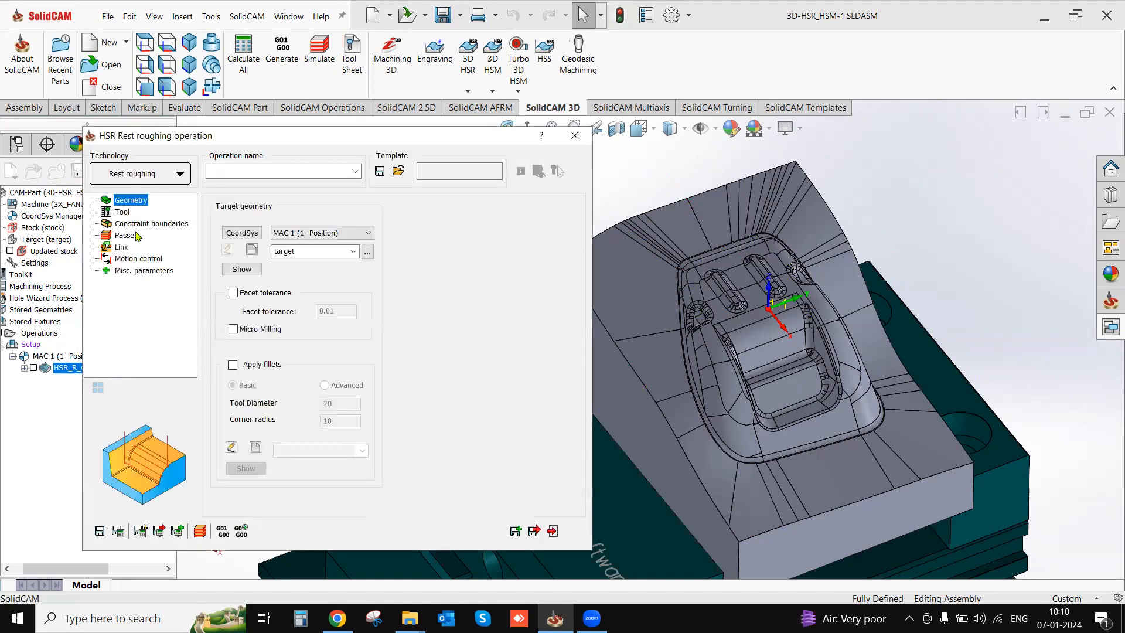
Add a 6 mm diameter end mill to the tool magazine and select it for the rest roughing operation.
{"action": "left_click", "coordinate": [122, 212]}
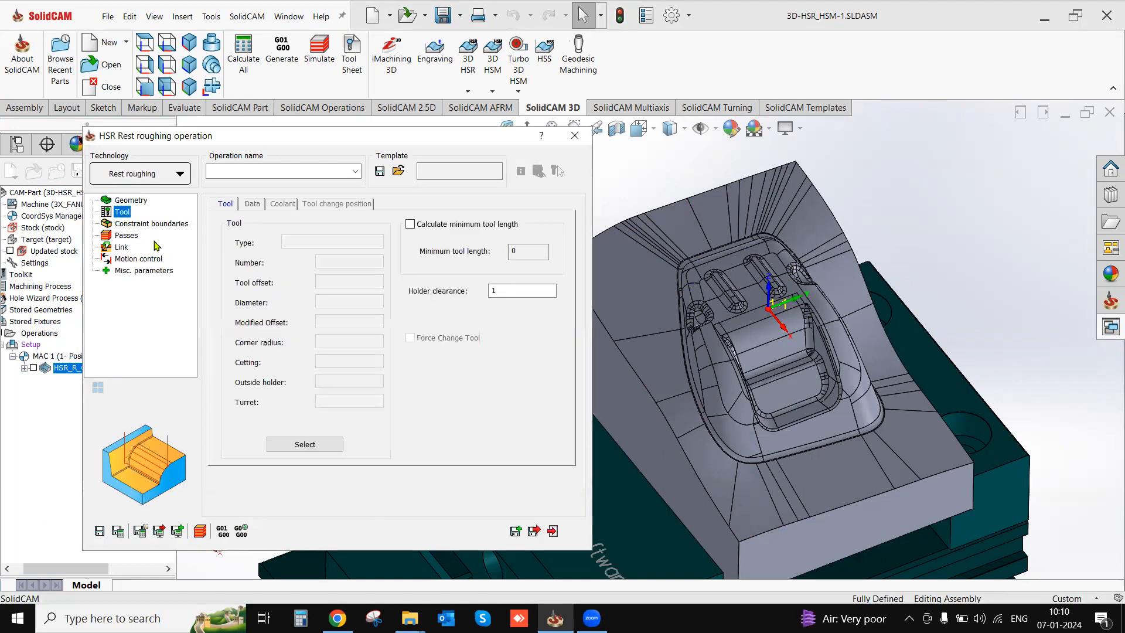
{"action": "left_click", "coordinate": [301, 445]}
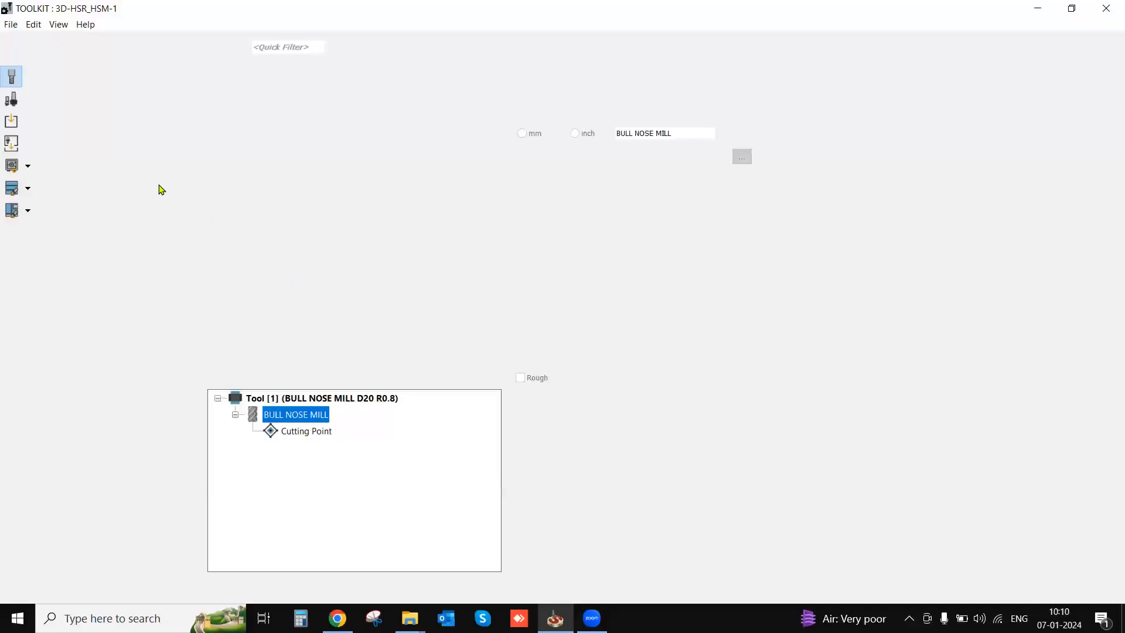
{"action": "left_click_drag", "start_coordinate": [97, 143], "coordinate": [403, 216]}
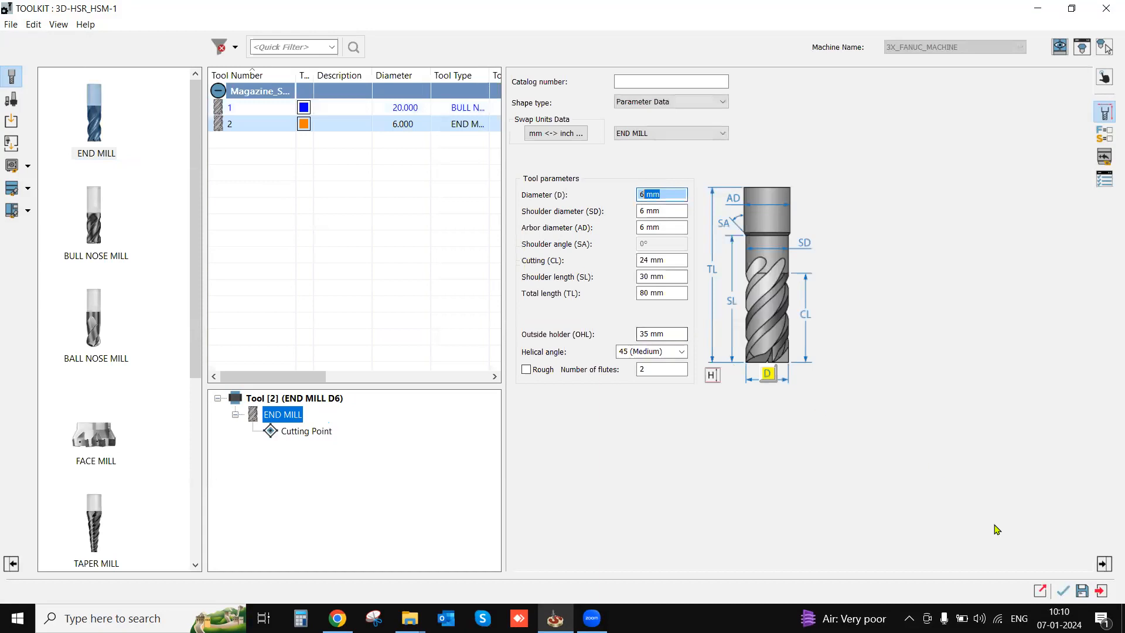
{"action": "left_click", "coordinate": [1063, 590]}
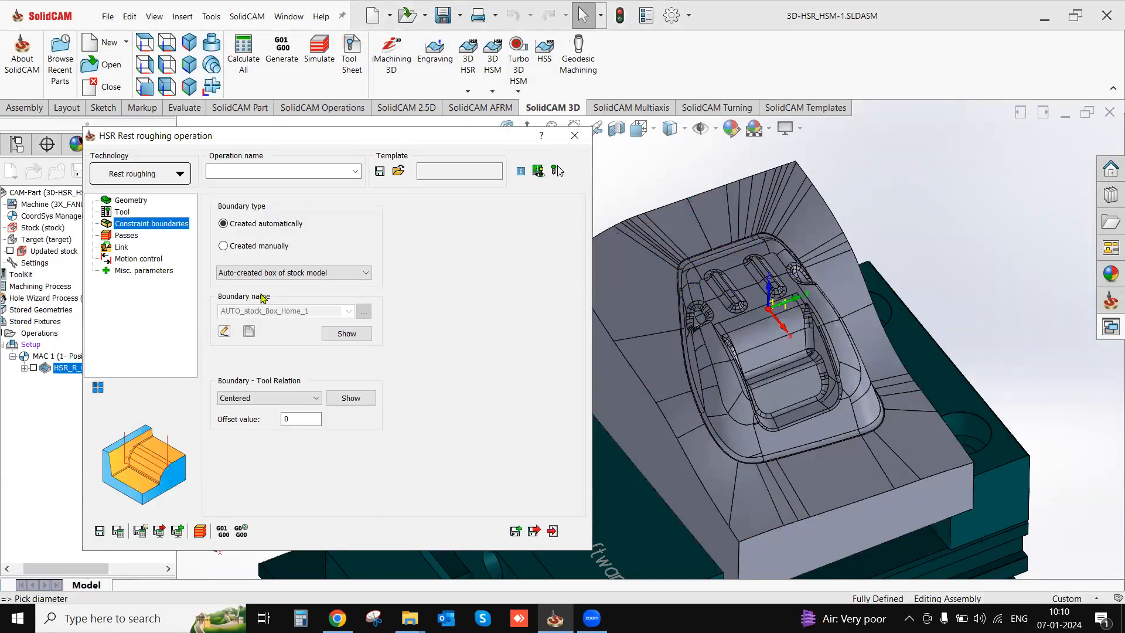
Set the rest roughing wall and floor offsets to 0.3 and the step down to 0.3.
{"action": "left_click", "coordinate": [127, 235]}
{"action": "key", "text": "shift+Tab"}
{"action": "key", "text": "shift+Tab"}
{"action": "key", "text": "shift+Tab"}
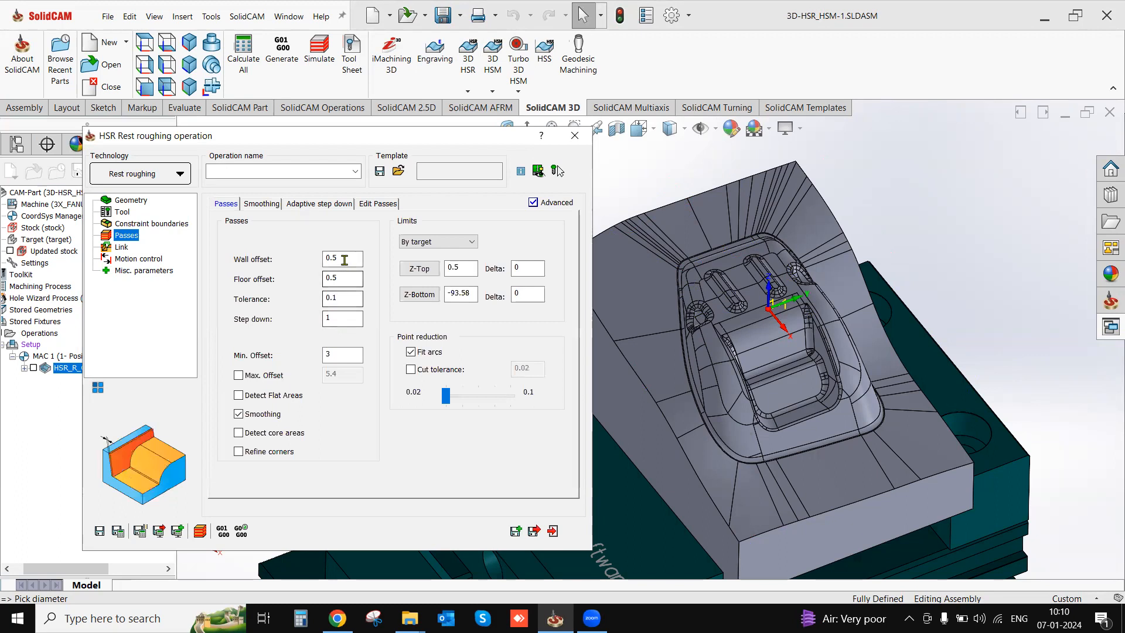
{"action": "type", "text": "0.3"}
{"action": "left_click", "coordinate": [344, 281]}
{"action": "double_click", "coordinate": [347, 319]}
{"action": "type", "text": "0.3"}
Enable Max. Offset, Detect Flat Areas, Detect core areas and Refine corners for the rest roughing passes.
{"action": "left_click", "coordinate": [239, 375]}
{"action": "left_click", "coordinate": [239, 395]}
{"action": "left_click", "coordinate": [239, 432]}
{"action": "left_click", "coordinate": [240, 452]}
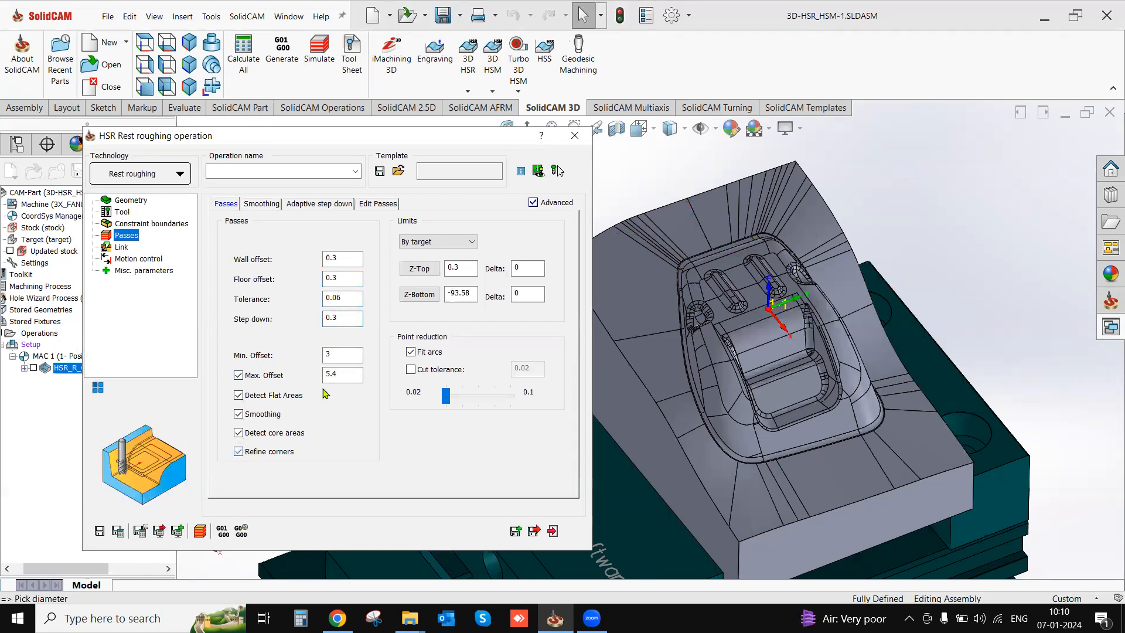
Set the rest roughing link direction to bi-directional and its retract style to minimal vertical retract.
{"action": "left_click", "coordinate": [121, 247]}
{"action": "left_click", "coordinate": [256, 274]}
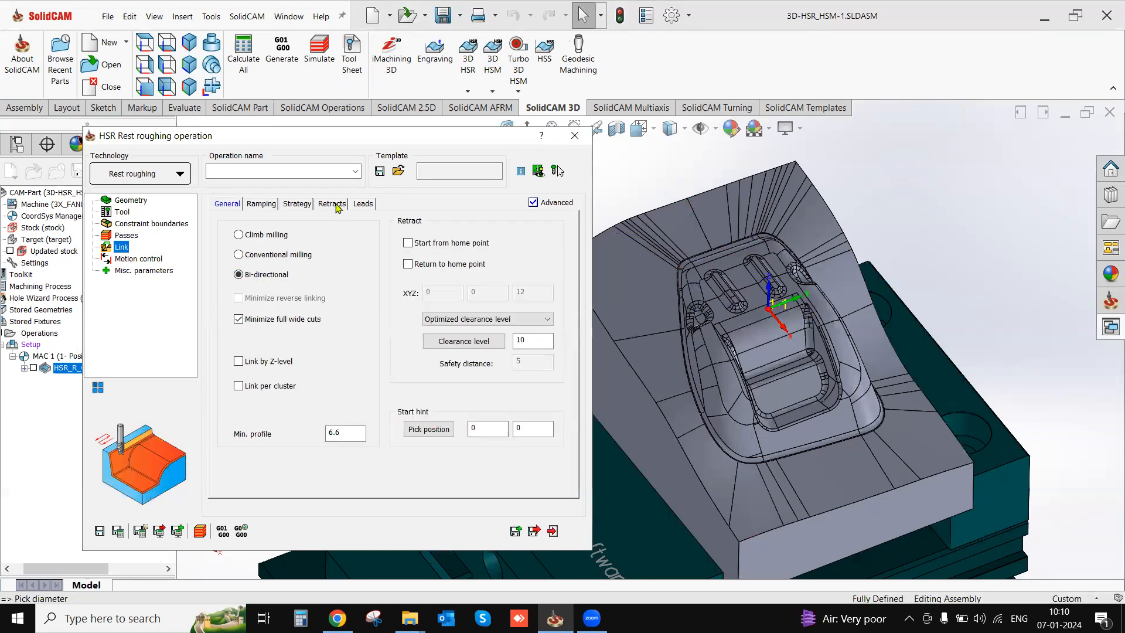
{"action": "left_click", "coordinate": [332, 204]}
{"action": "left_click", "coordinate": [239, 260]}
{"action": "left_click_drag", "start_coordinate": [510, 282], "coordinate": [497, 282]}
Save and calculate the rest roughing operation, and view its toolpath over the part.
{"action": "left_click", "coordinate": [119, 531]}
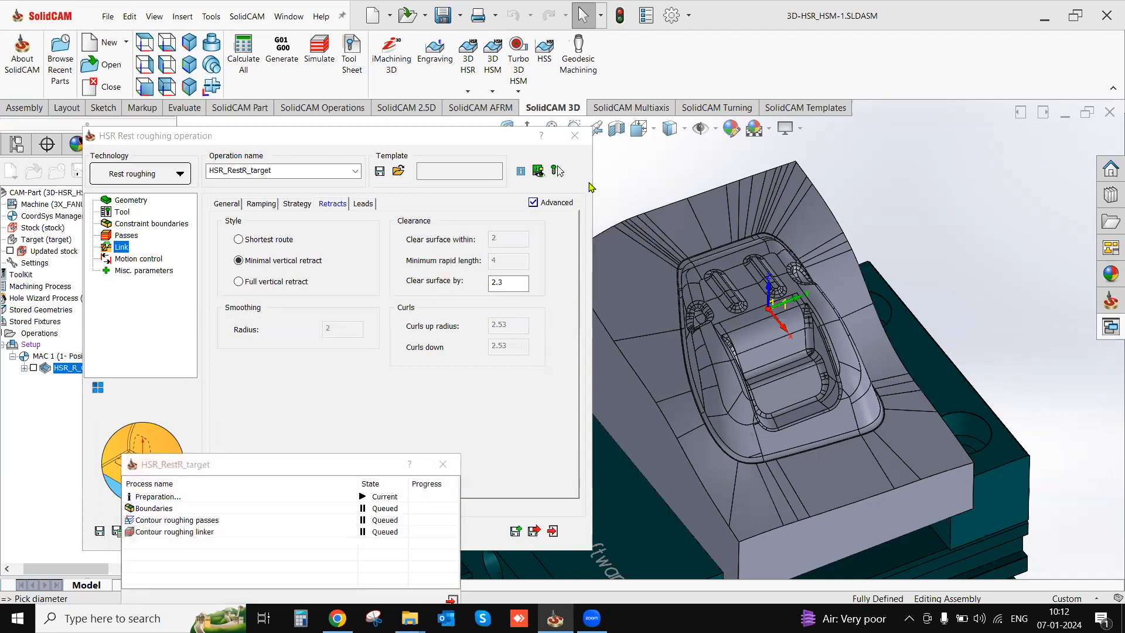
{"action": "left_click_drag", "start_coordinate": [345, 466], "coordinate": [353, 388]}
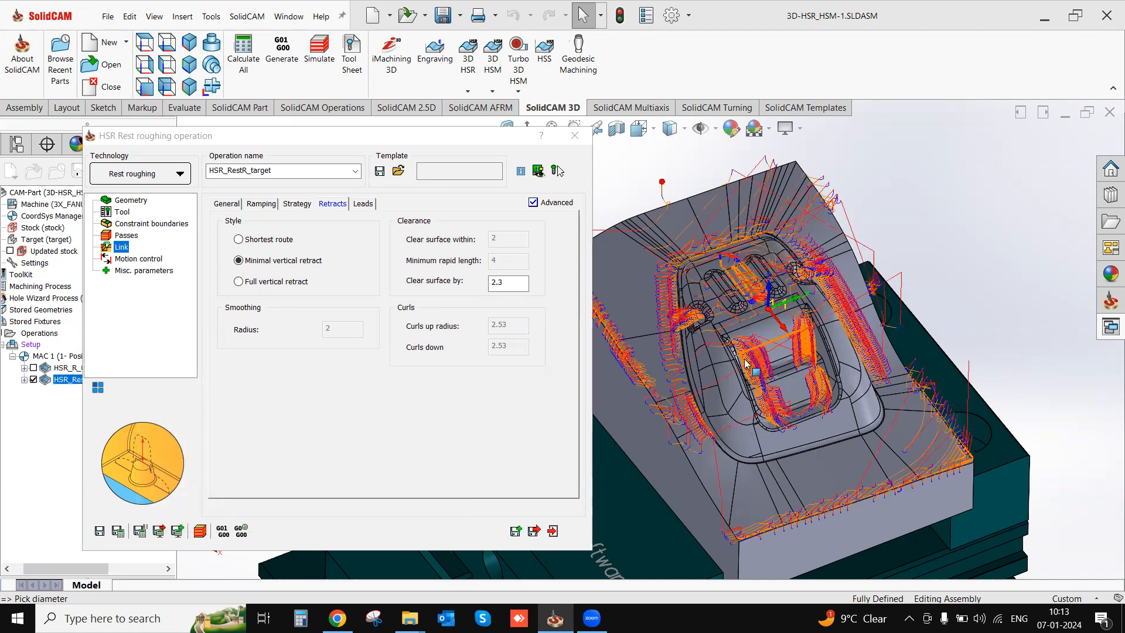
{"action": "scroll", "coordinate": [745, 364], "scroll_direction": "up", "scroll_amount": 2}
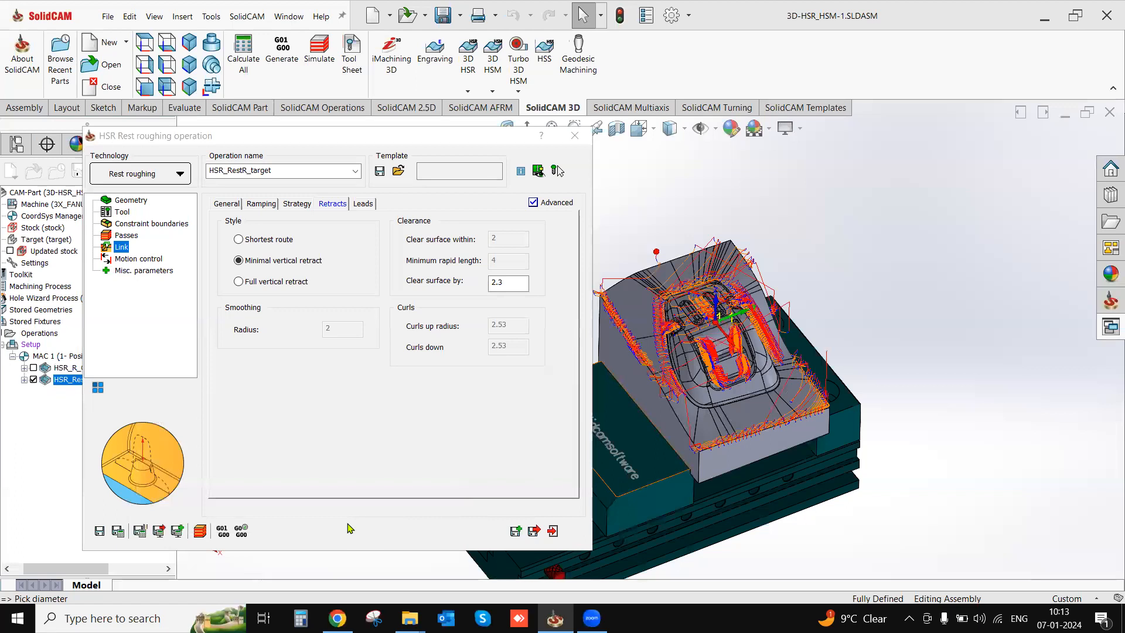
Simulate the rest roughing operation in SolidVerify, inspect the machined surfaces, and exit the simulation.
{"action": "left_click", "coordinate": [201, 532]}
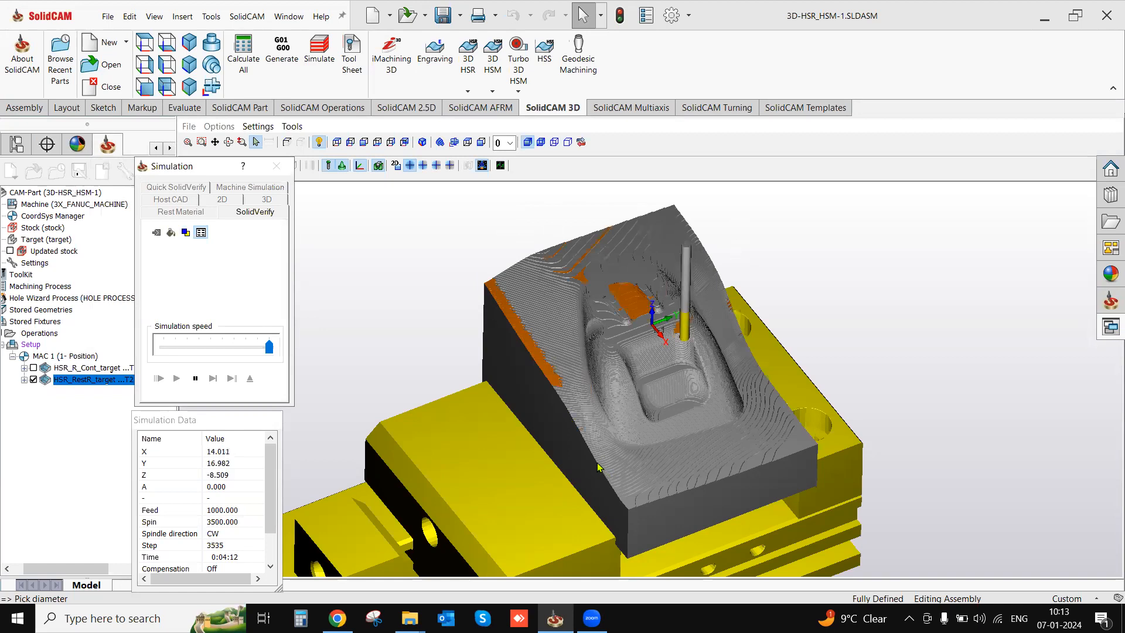
{"action": "scroll", "coordinate": [706, 367], "scroll_direction": "up", "scroll_amount": 2}
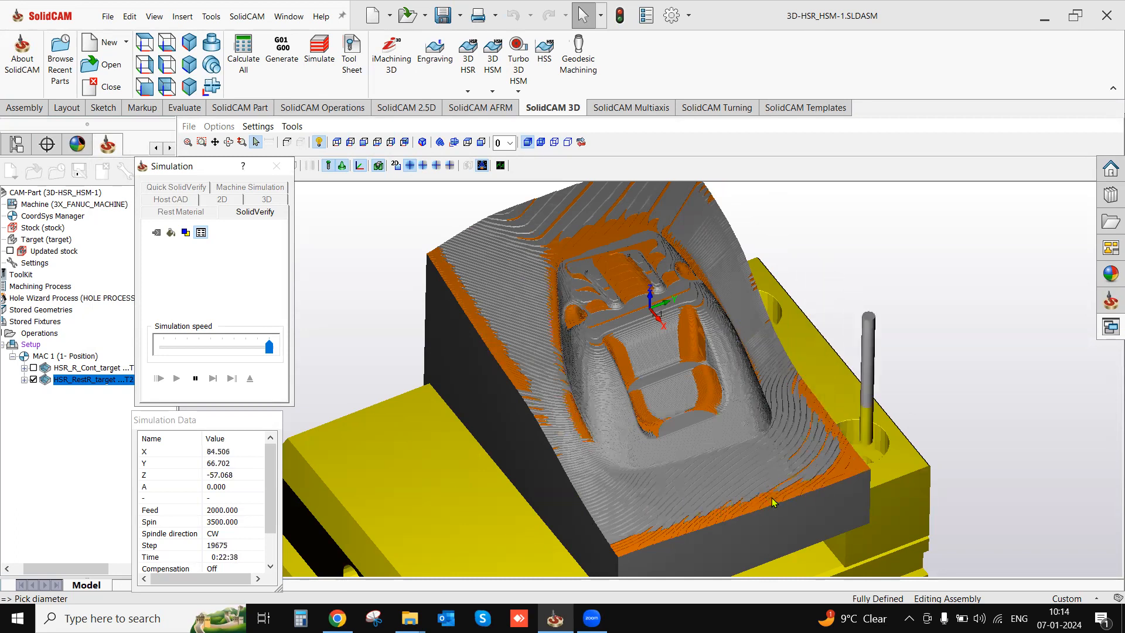
{"action": "mouse_move", "coordinate": [721, 471]}
{"action": "middle_mouse_down"}
{"action": "mouse_move", "coordinate": [715, 457]}
{"action": "mouse_move", "coordinate": [723, 470]}
{"action": "middle_mouse_up"}
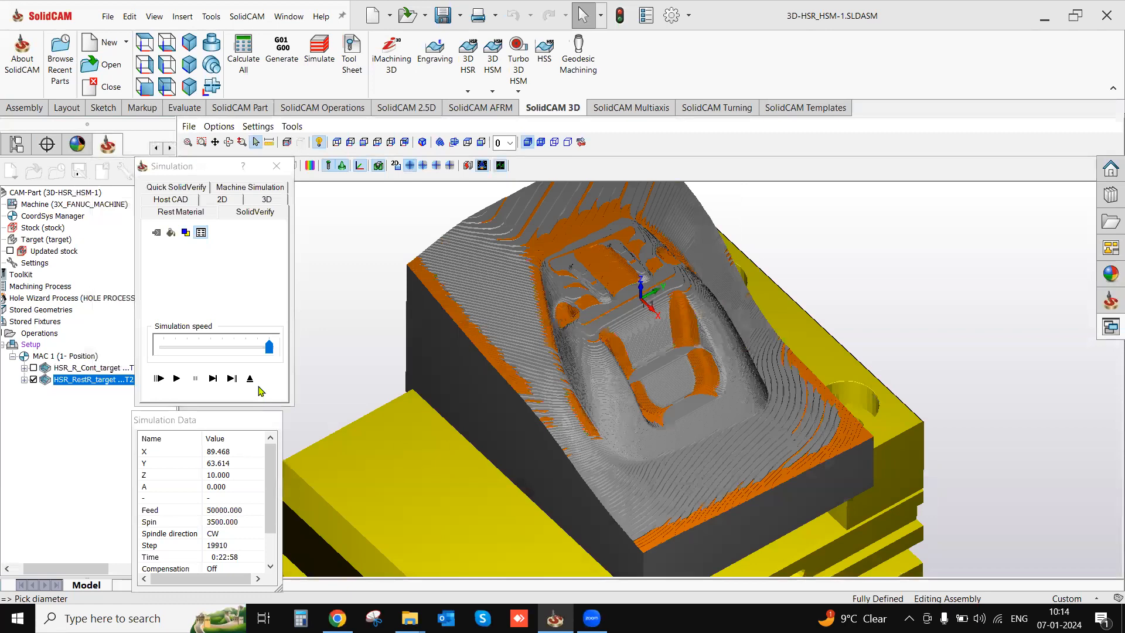
{"action": "left_click", "coordinate": [251, 380]}
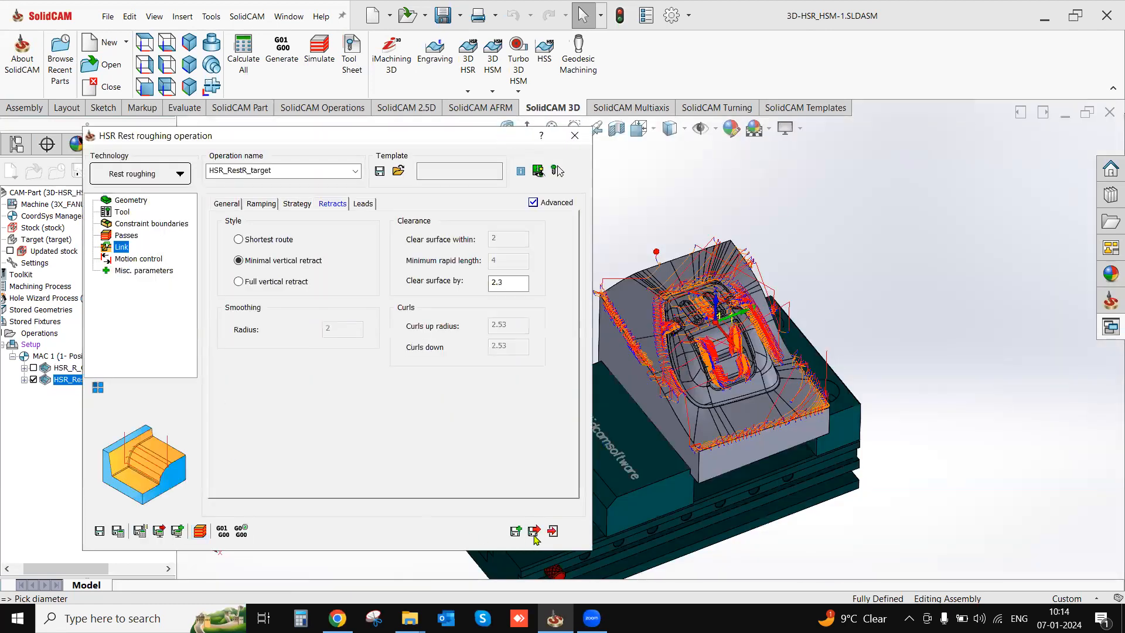
Close the rest roughing operation and hide its toolpath on the model.
{"action": "left_click", "coordinate": [553, 534]}
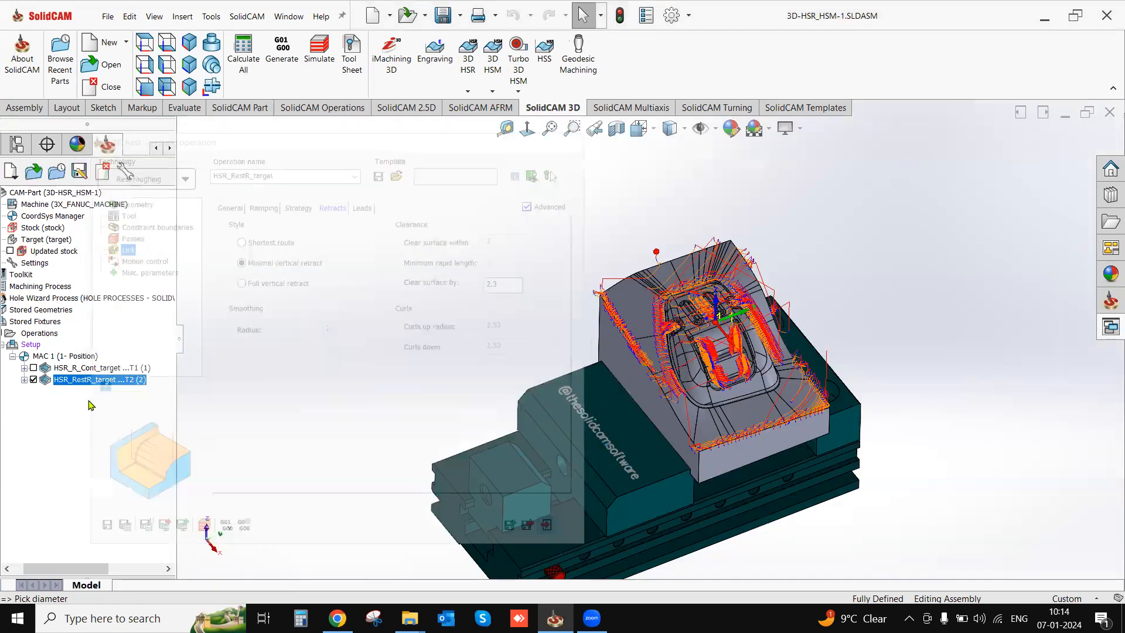
{"action": "left_click", "coordinate": [33, 380]}
{"action": "scroll", "coordinate": [676, 413], "scroll_direction": "down", "scroll_amount": 3}
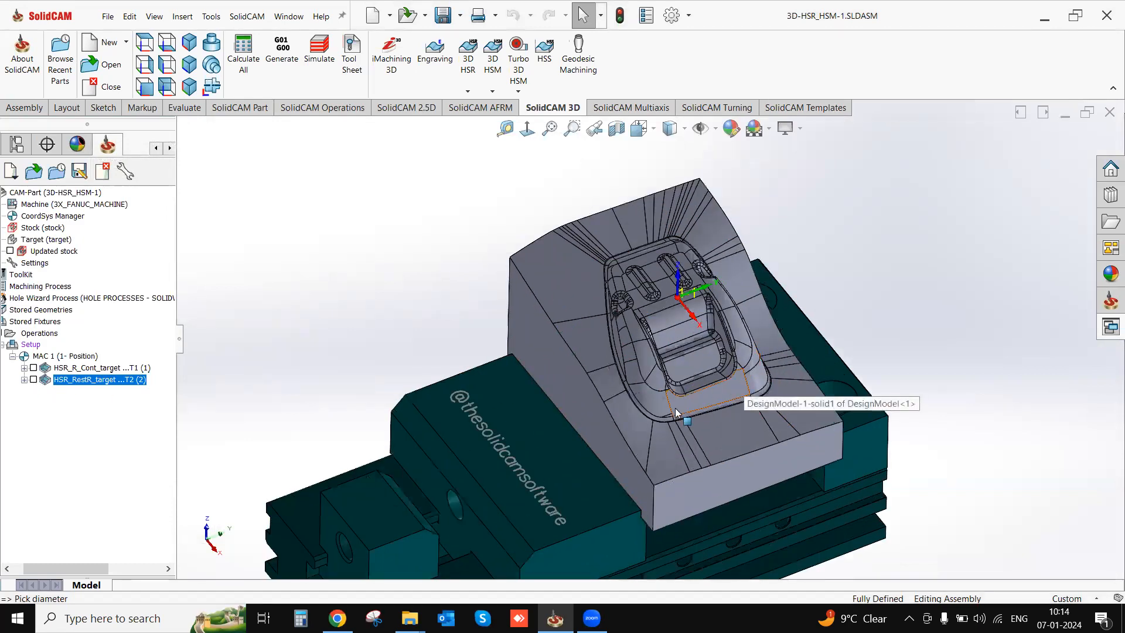
{"action": "scroll", "coordinate": [676, 413], "scroll_direction": "down", "scroll_amount": 2}
{"action": "scroll", "coordinate": [593, 396], "scroll_direction": "up", "scroll_amount": 2}
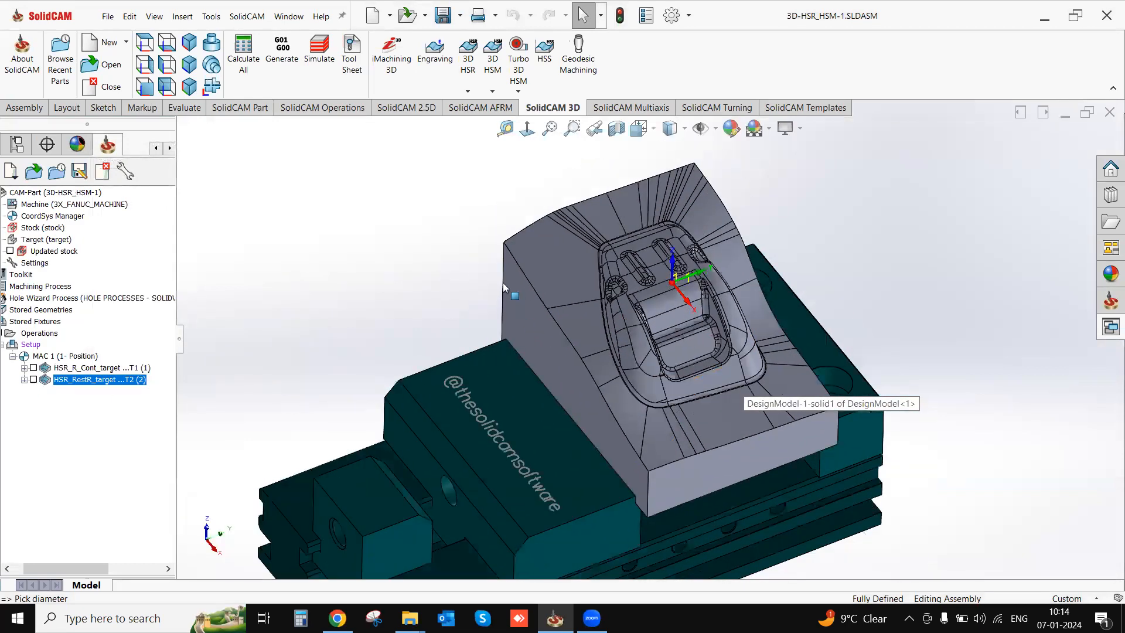
Add a 3D HSM Morphed machining operation to the part.
{"action": "left_click", "coordinate": [492, 93]}
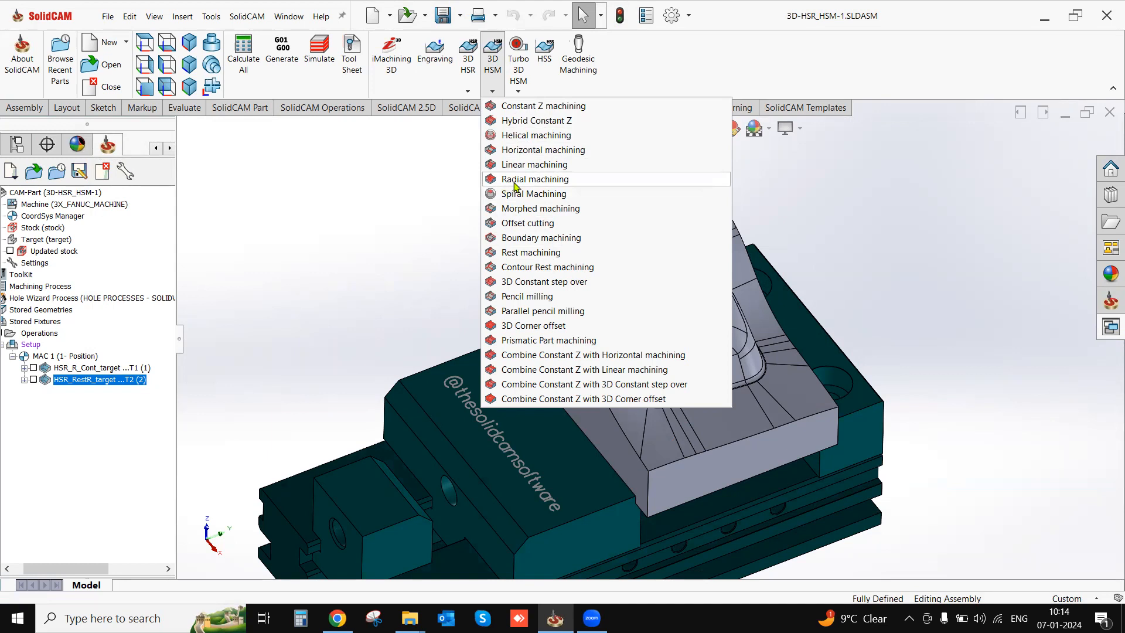
{"action": "left_click", "coordinate": [427, 228]}
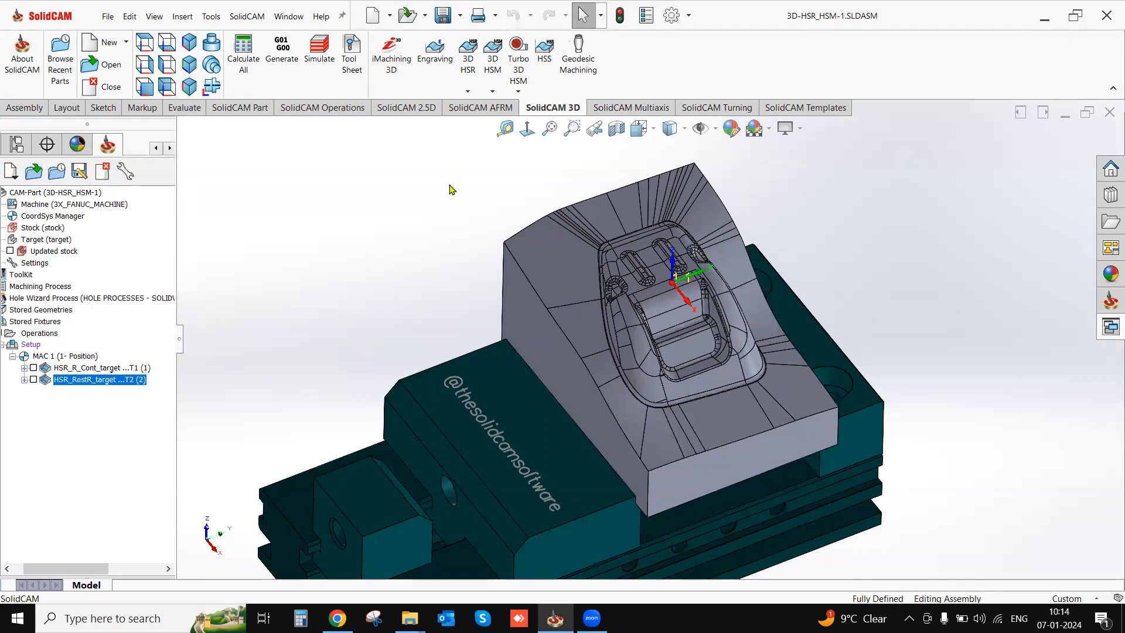
{"action": "left_click", "coordinate": [494, 91]}
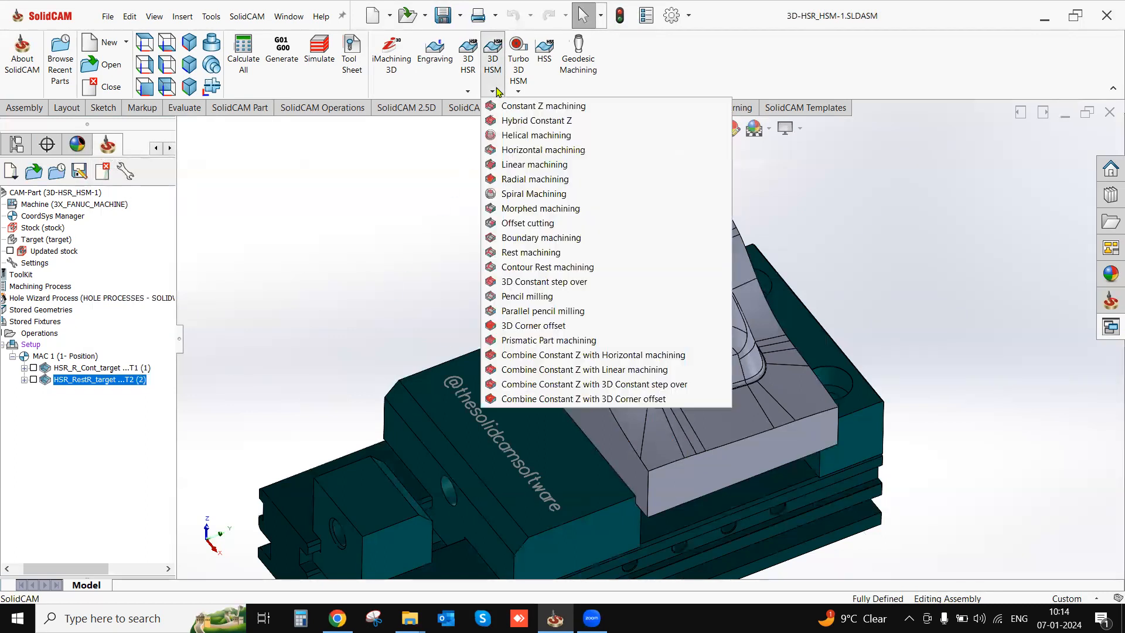
{"action": "left_click", "coordinate": [520, 210]}
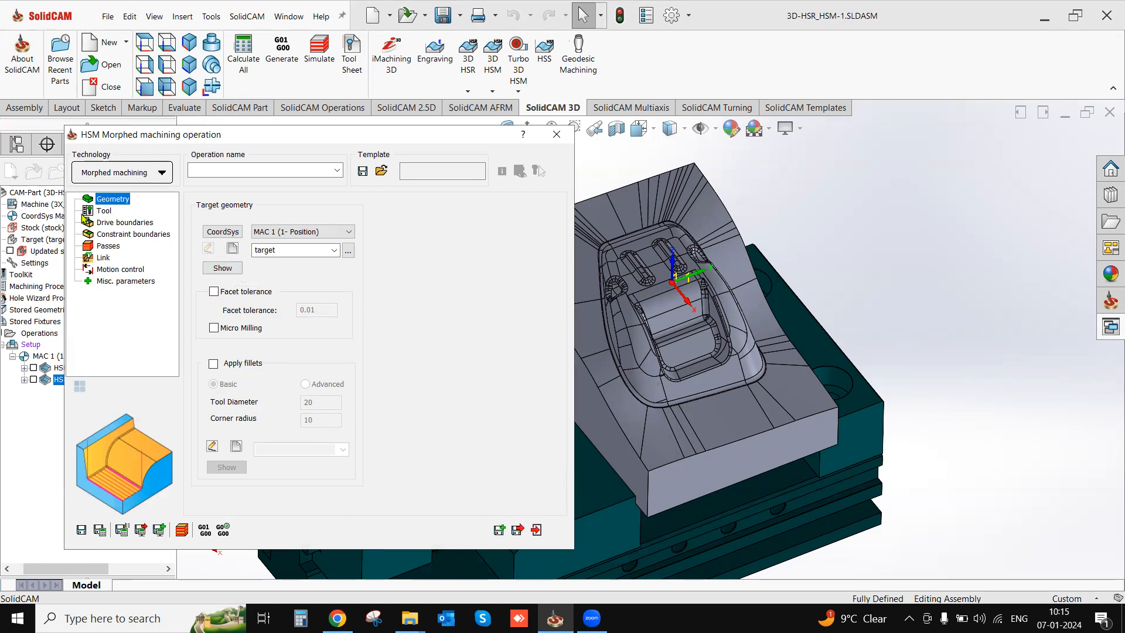
Add a 6 mm ball nose mill, colour it yellow, and assign it to the morphed machining operation.
{"action": "left_click", "coordinate": [102, 212]}
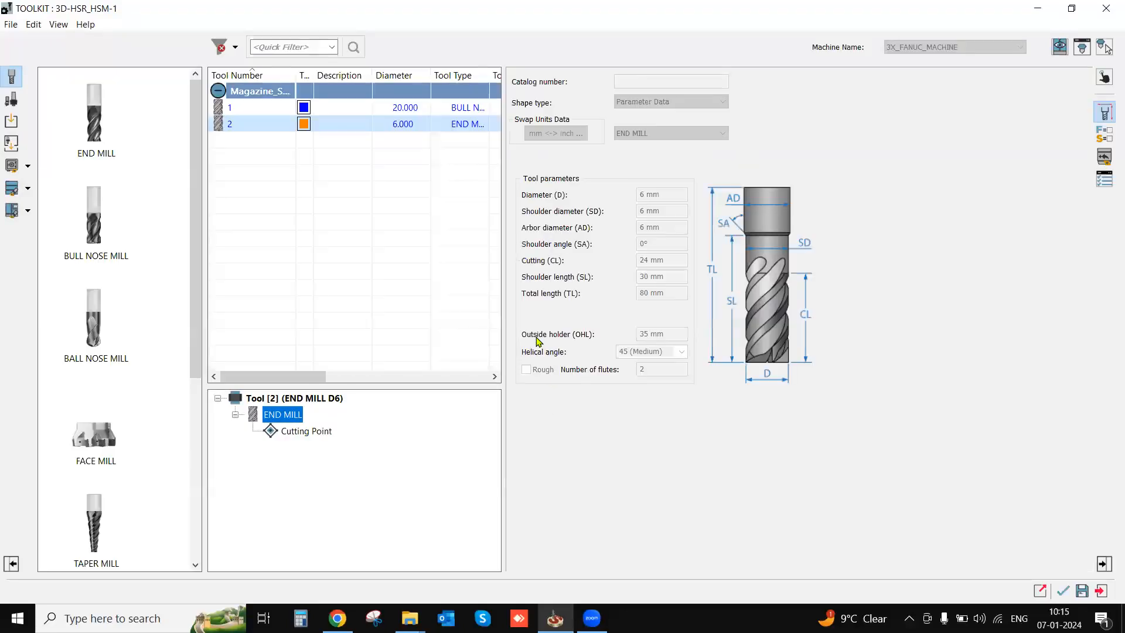
{"action": "left_click_drag", "start_coordinate": [100, 337], "coordinate": [284, 240]}
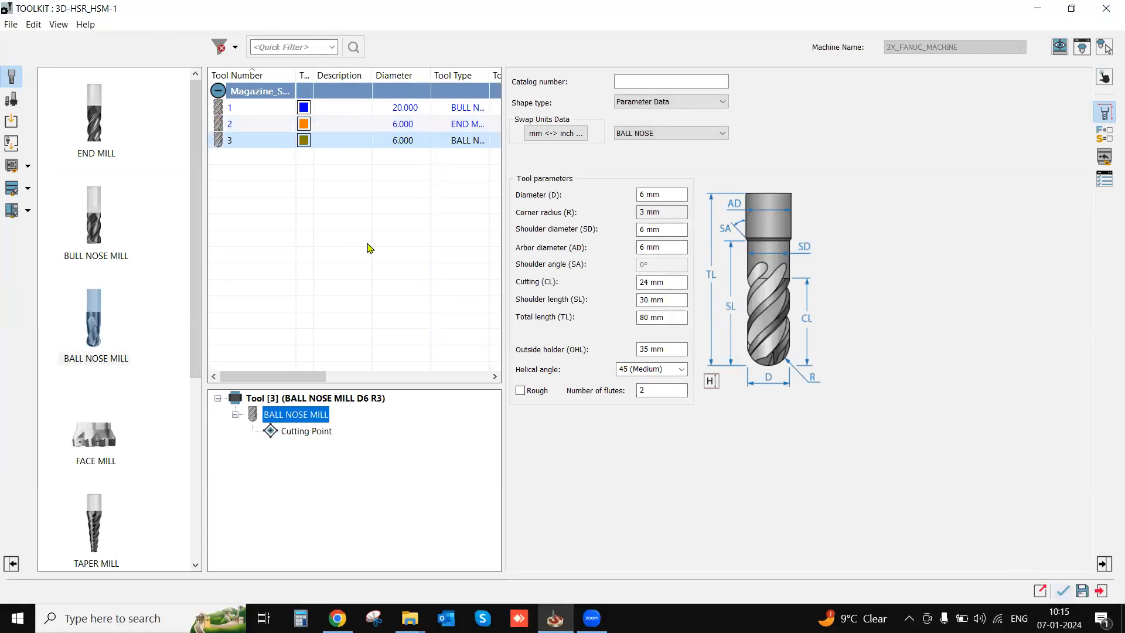
{"action": "left_click", "coordinate": [346, 398]}
{"action": "left_click", "coordinate": [825, 170]}
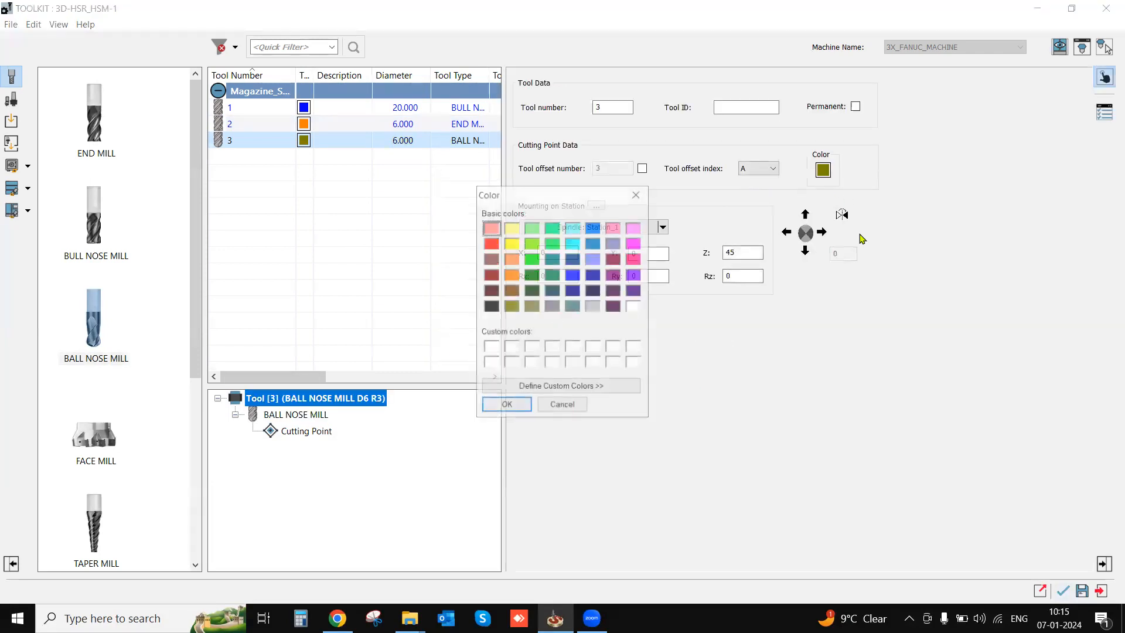
{"action": "left_click", "coordinate": [516, 245]}
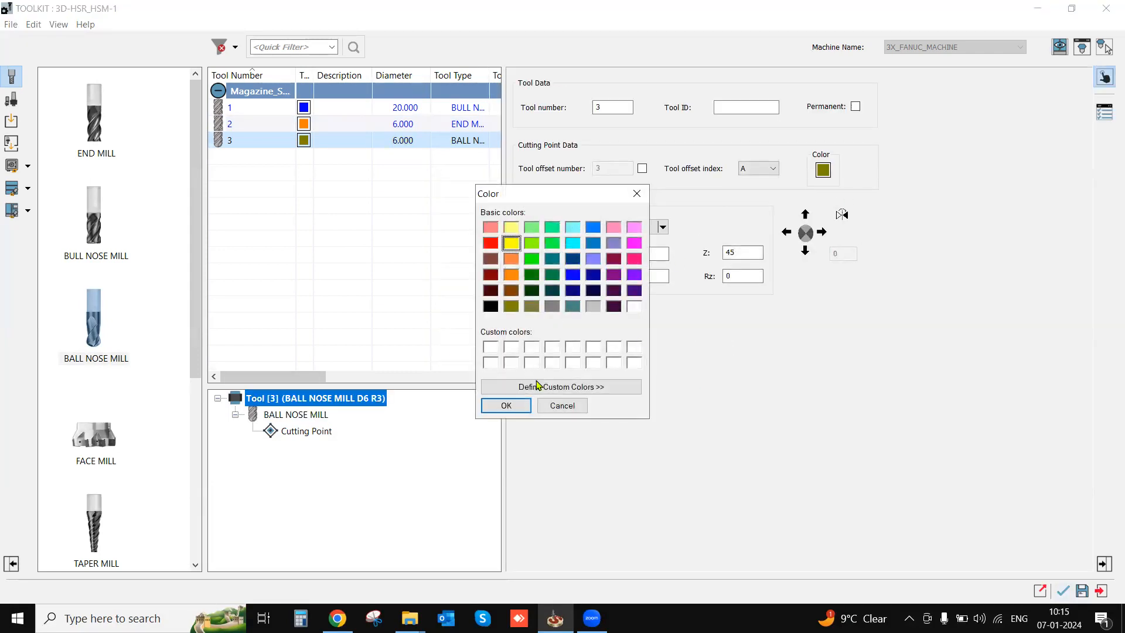
{"action": "left_click", "coordinate": [510, 406]}
{"action": "left_click", "coordinate": [1065, 590]}
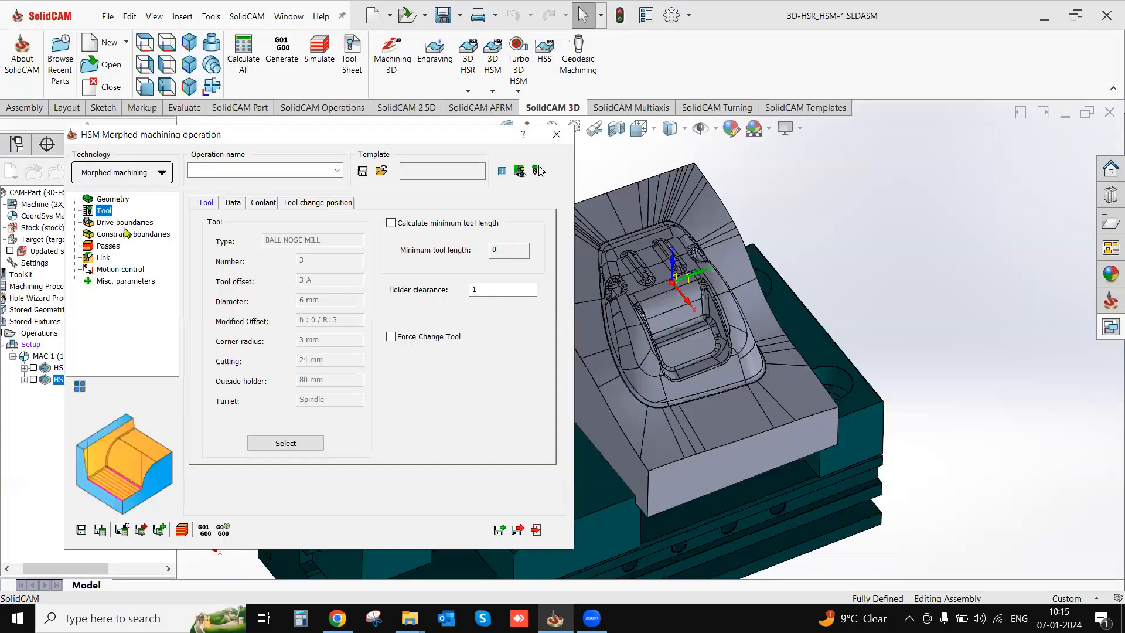
Define the first drive boundary as a closed chain around the block's outer upper edge, with Tangent propagation and Constant Z off.
{"action": "left_click", "coordinate": [124, 223]}
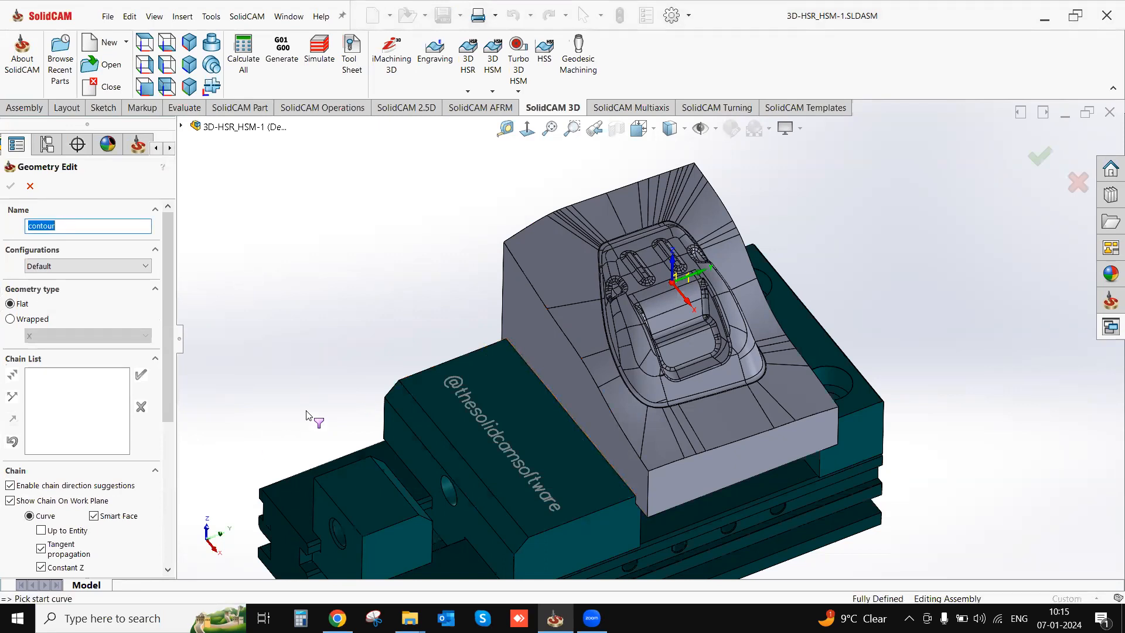
{"action": "left_click", "coordinate": [507, 252]}
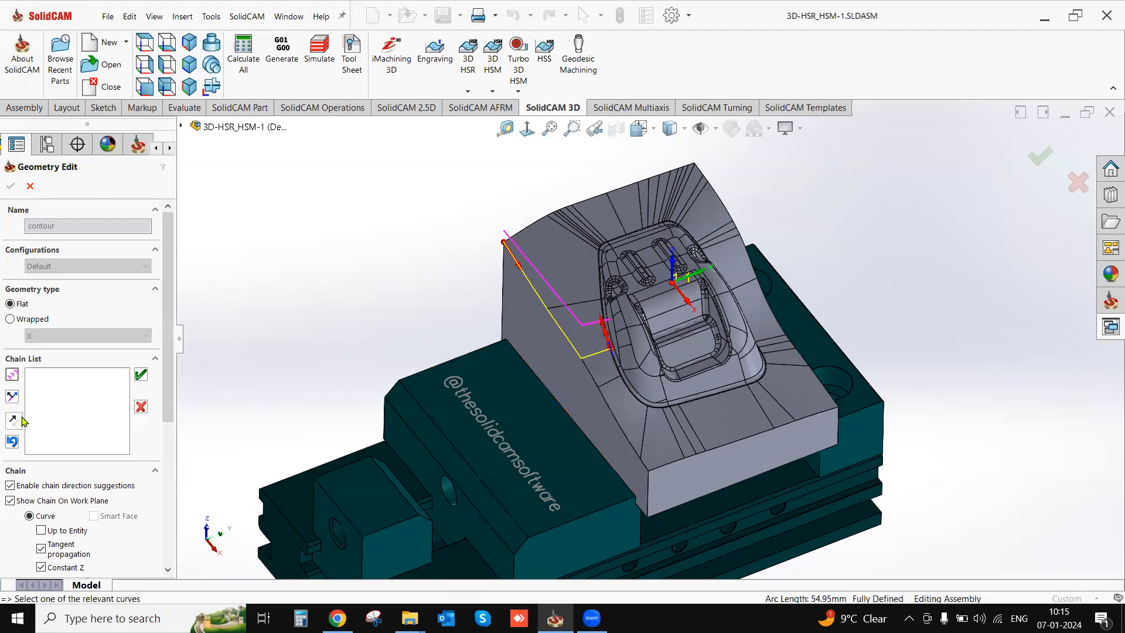
{"action": "left_click", "coordinate": [12, 442]}
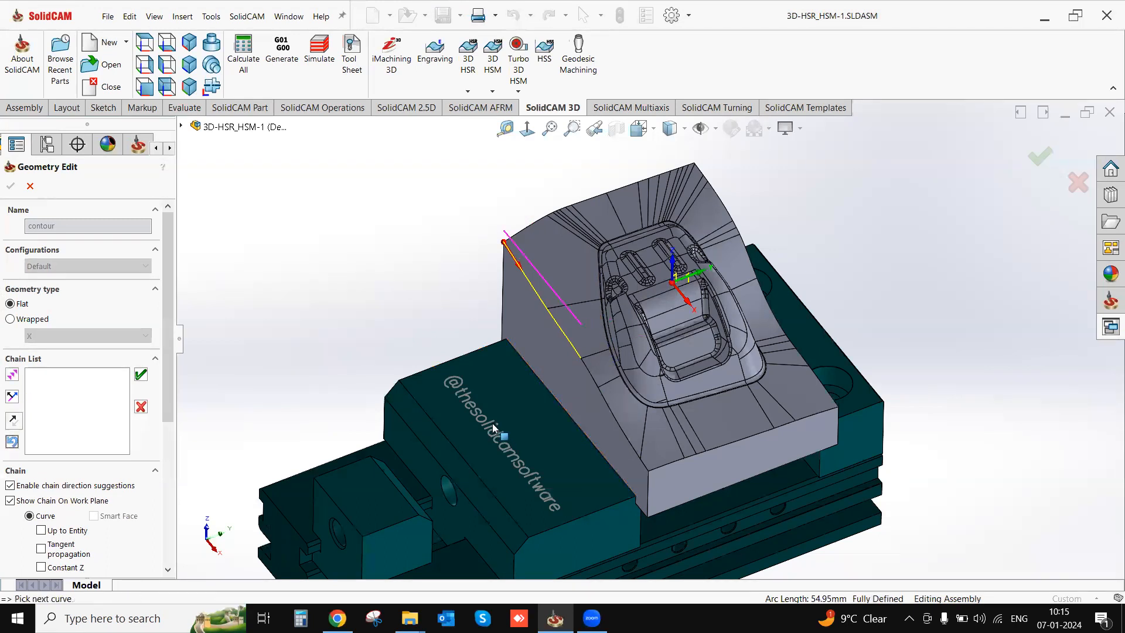
{"action": "left_click", "coordinate": [586, 368]}
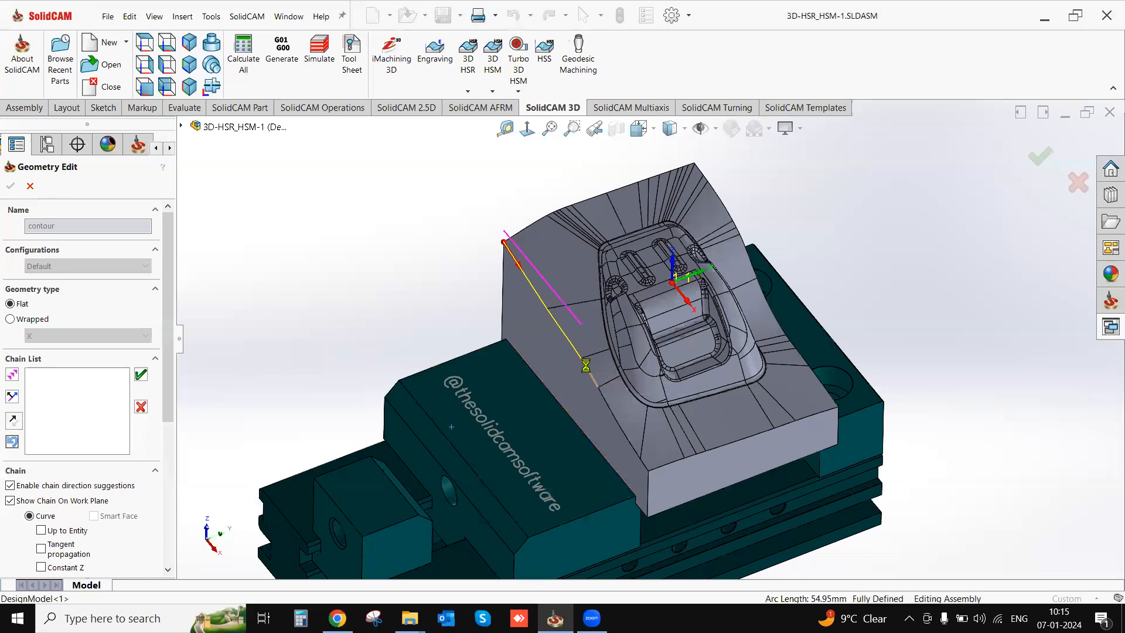
{"action": "left_click", "coordinate": [608, 414]}
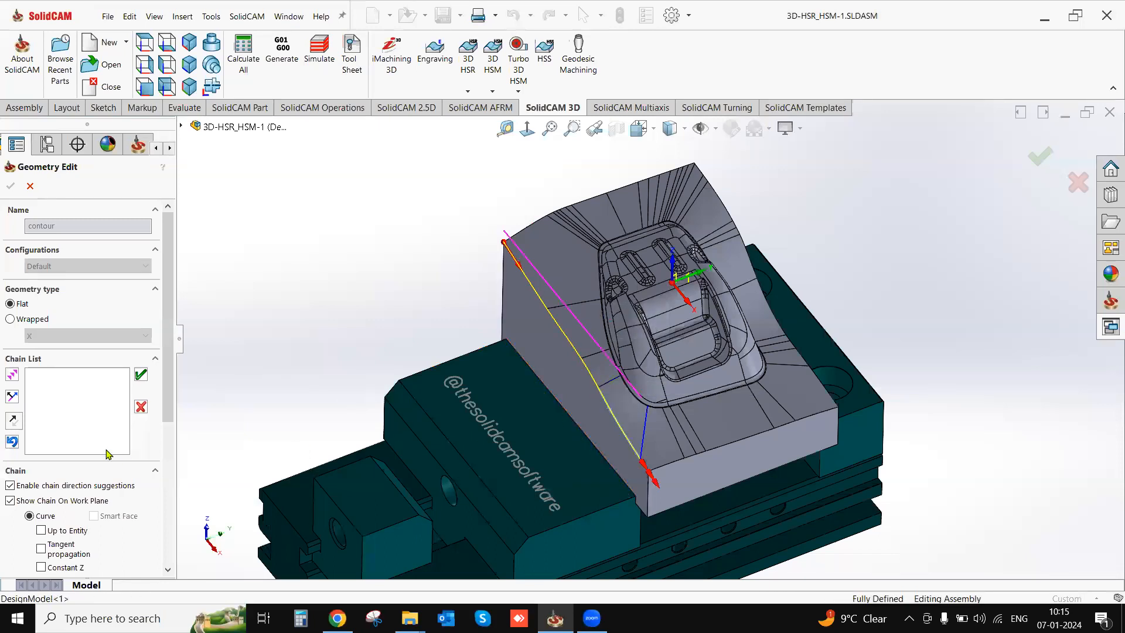
{"action": "left_click", "coordinate": [12, 376]}
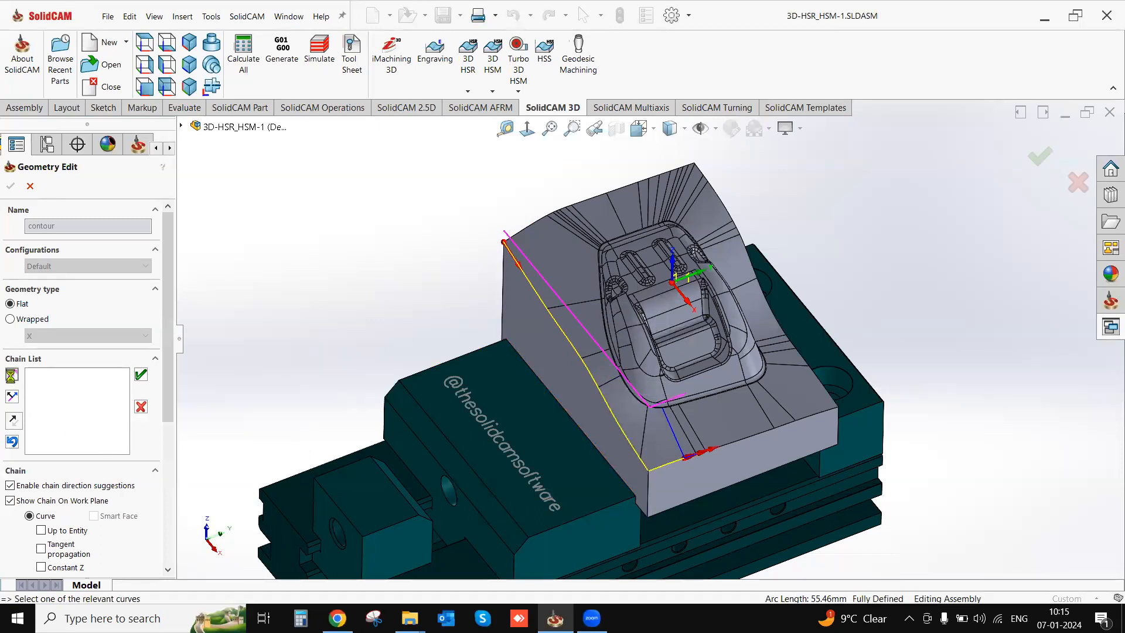
{"action": "left_click", "coordinate": [11, 376]}
{"action": "left_click", "coordinate": [12, 442]}
{"action": "left_click", "coordinate": [13, 443]}
{"action": "left_click", "coordinate": [716, 449]}
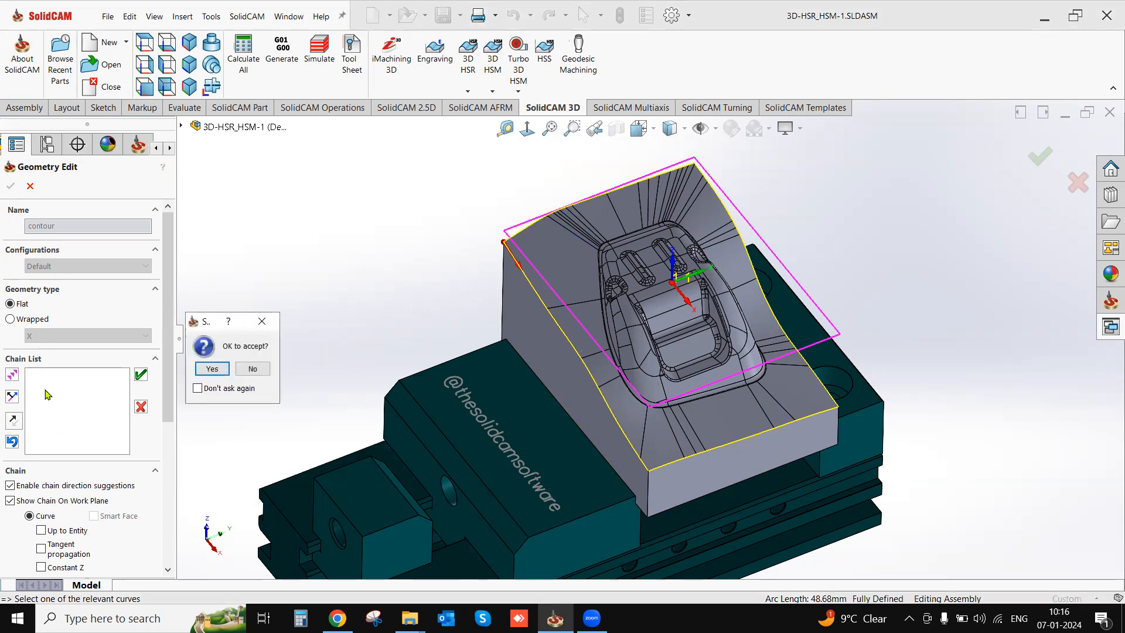
{"action": "left_click", "coordinate": [208, 373]}
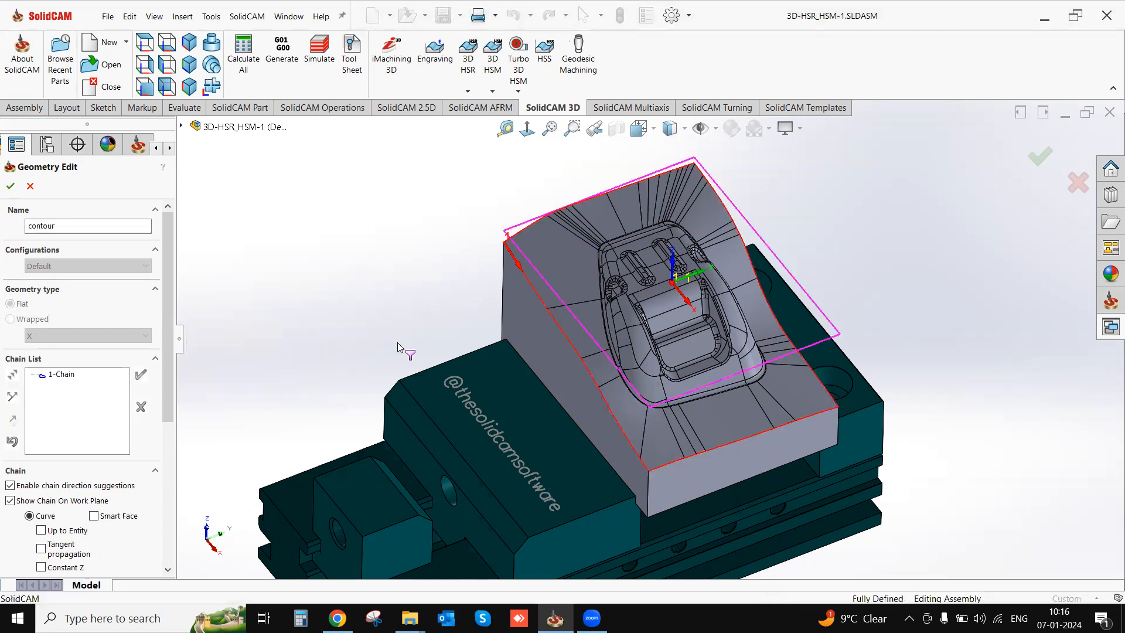
{"action": "left_click", "coordinate": [10, 186]}
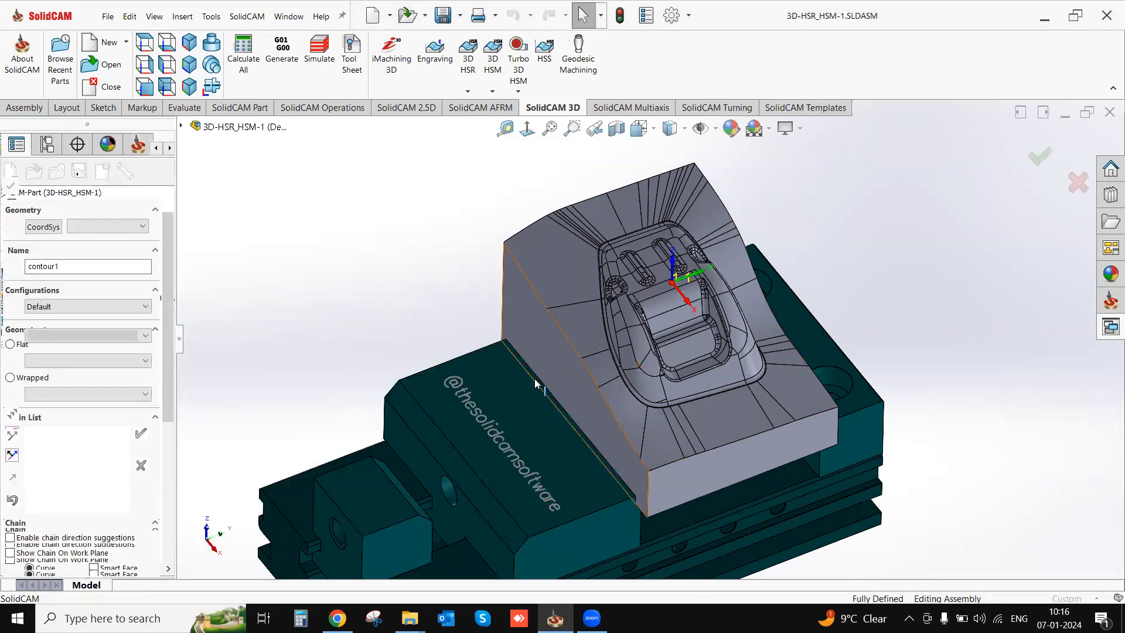
Define the second drive boundary as a closed chain along the outer rim of the central cavity.
{"action": "scroll", "coordinate": [657, 360], "scroll_direction": "down", "scroll_amount": 1}
{"action": "scroll", "coordinate": [657, 364], "scroll_direction": "down", "scroll_amount": 3}
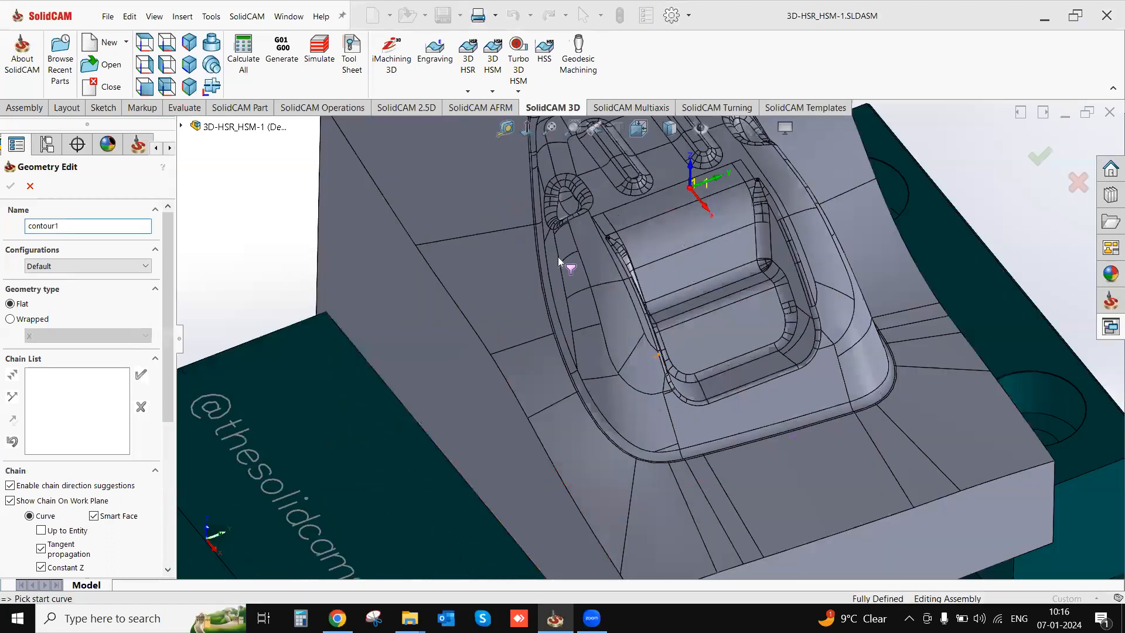
{"action": "scroll", "coordinate": [564, 252], "scroll_direction": "up", "scroll_amount": 2}
{"action": "scroll", "coordinate": [618, 318], "scroll_direction": "down", "scroll_amount": 3}
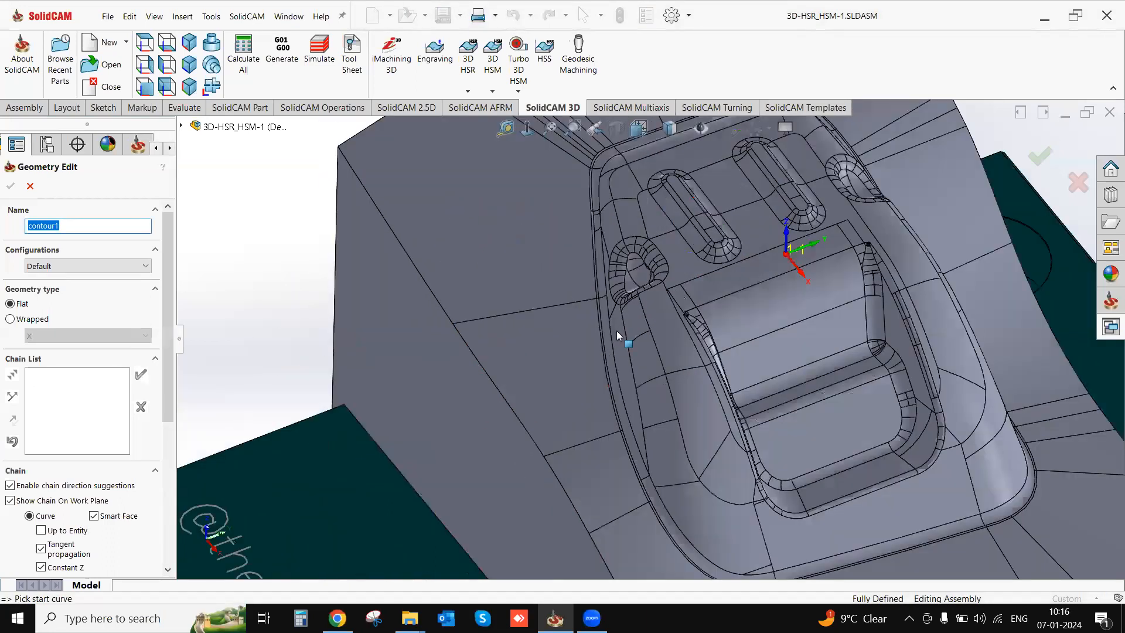
{"action": "scroll", "coordinate": [604, 345], "scroll_direction": "down", "scroll_amount": 1}
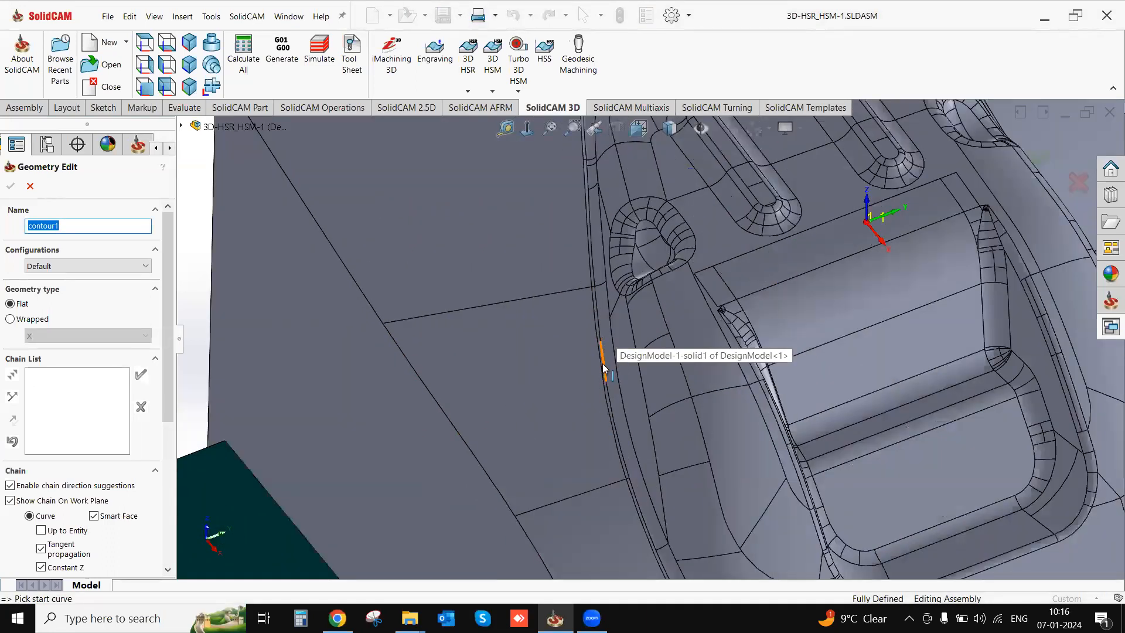
{"action": "left_click", "coordinate": [596, 293]}
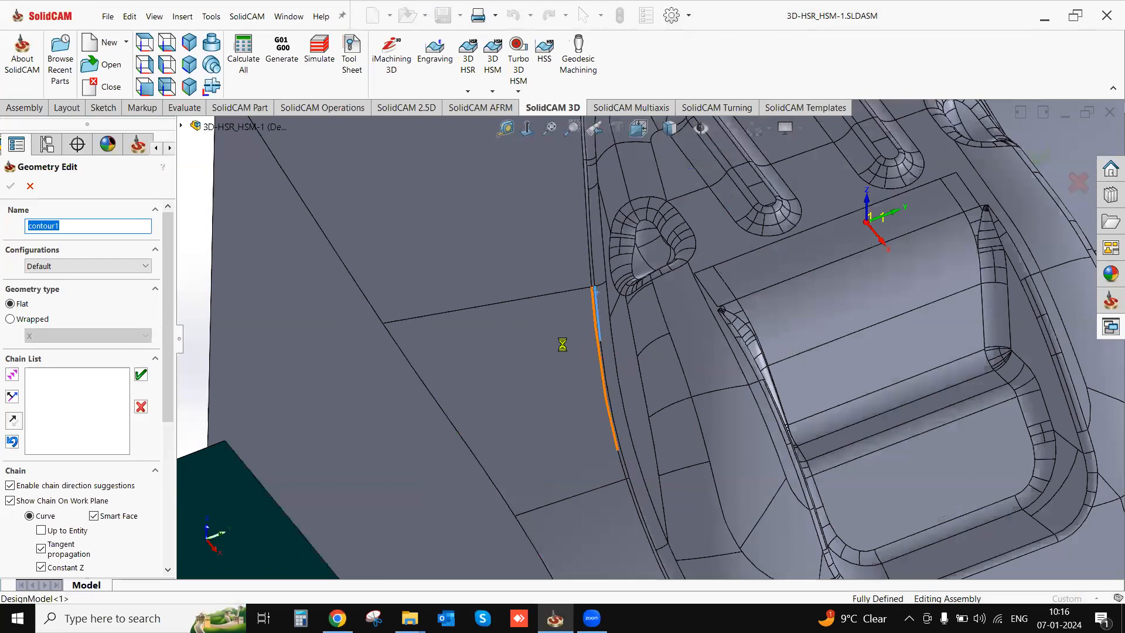
{"action": "scroll", "coordinate": [421, 367], "scroll_direction": "up", "scroll_amount": 3}
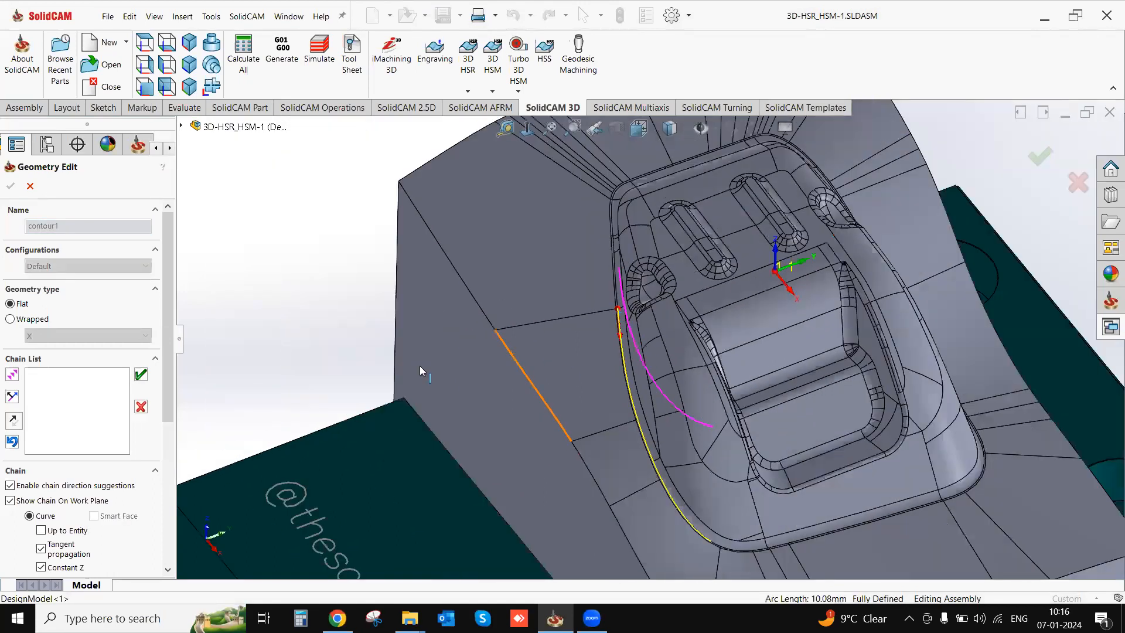
{"action": "scroll", "coordinate": [386, 377], "scroll_direction": "up", "scroll_amount": 1}
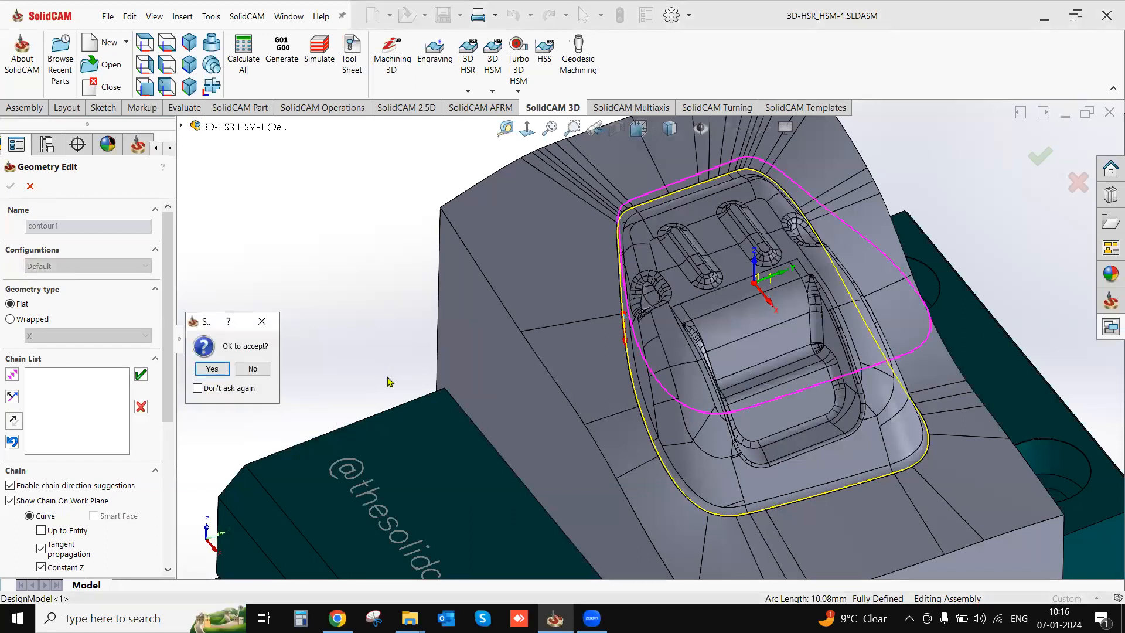
{"action": "left_click", "coordinate": [211, 369]}
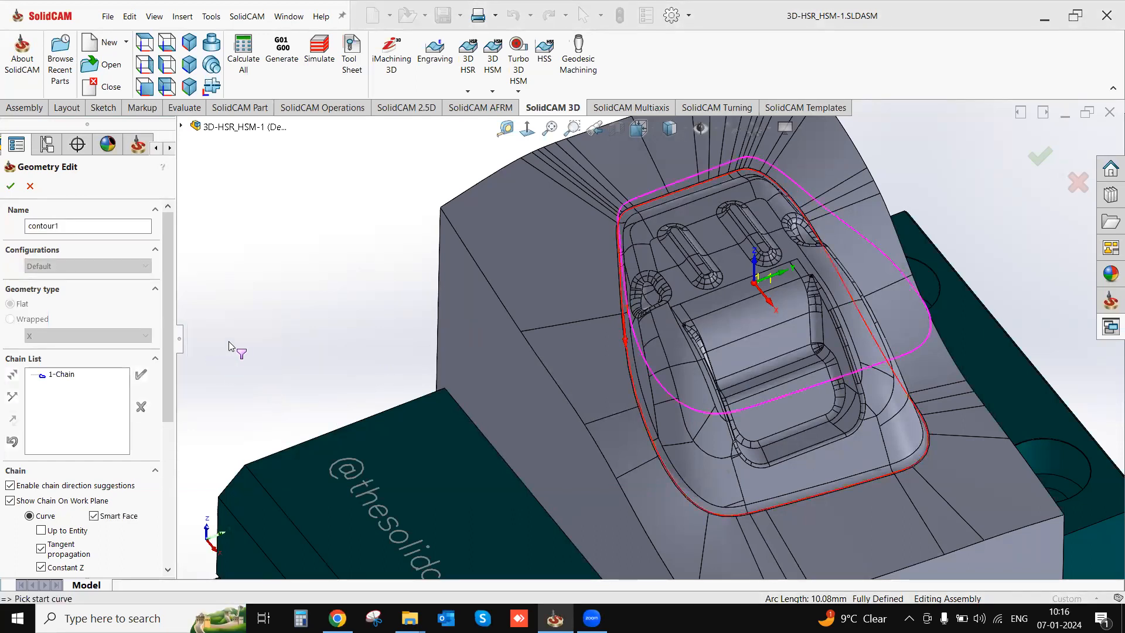
{"action": "left_click", "coordinate": [10, 186]}
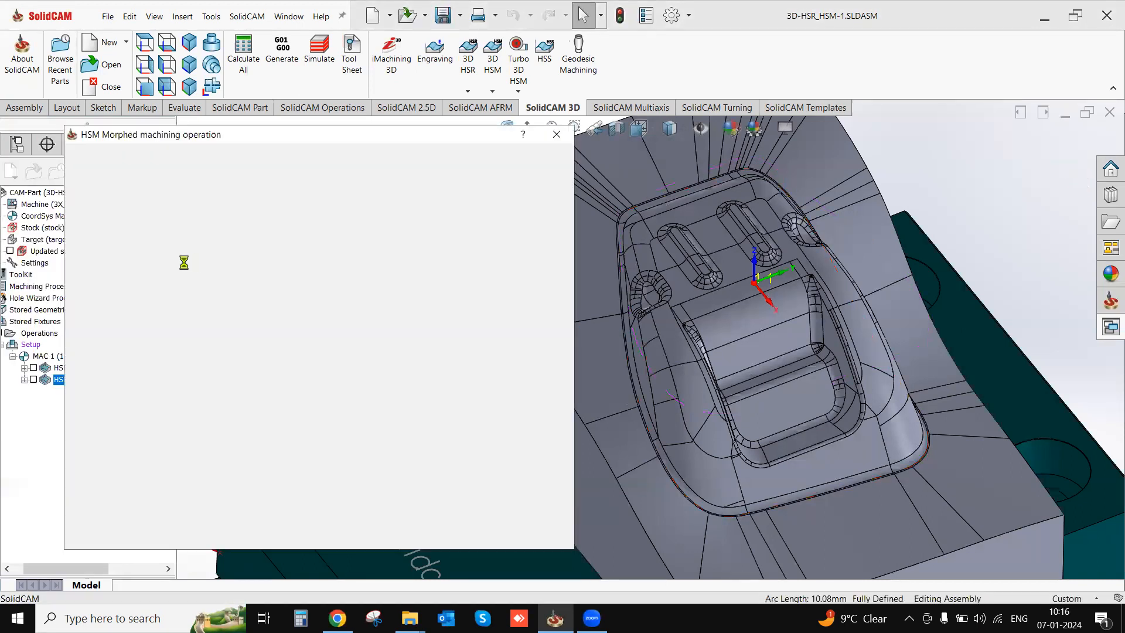
Set the morphed machining passes to a step over of 0.3 and a Z-Top limit of 0.1.
{"action": "left_click", "coordinate": [125, 234]}
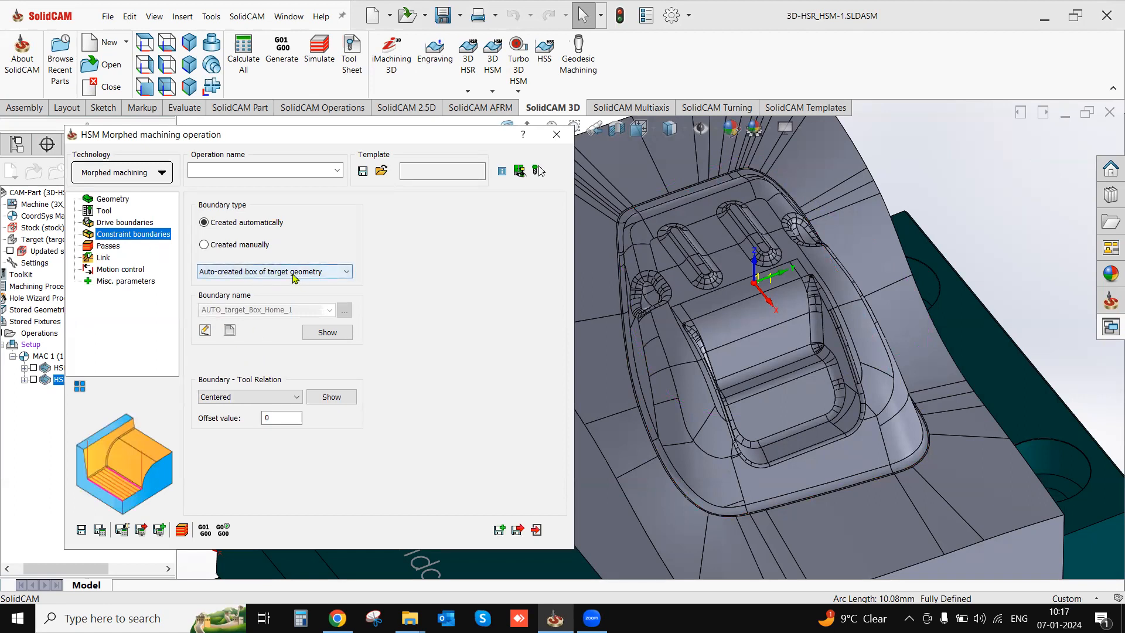
{"action": "scroll", "coordinate": [645, 368], "scroll_direction": "up", "scroll_amount": 4}
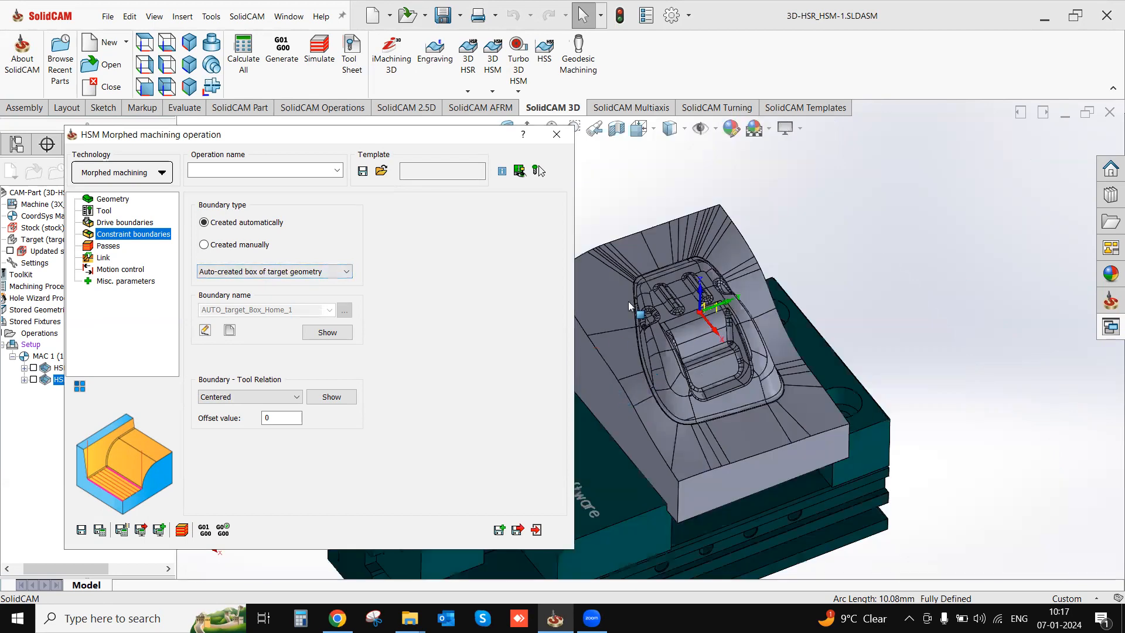
{"action": "left_click", "coordinate": [108, 246]}
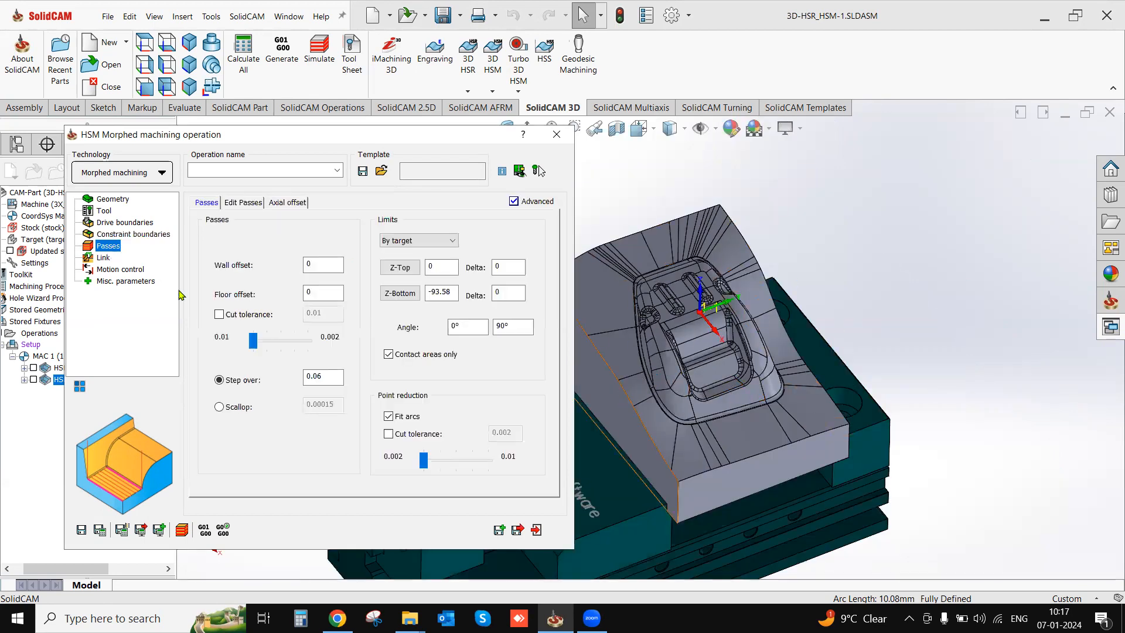
{"action": "double_click", "coordinate": [320, 377]}
{"action": "type", "text": "0.3"}
{"action": "left_click_drag", "start_coordinate": [323, 379], "coordinate": [306, 382]}
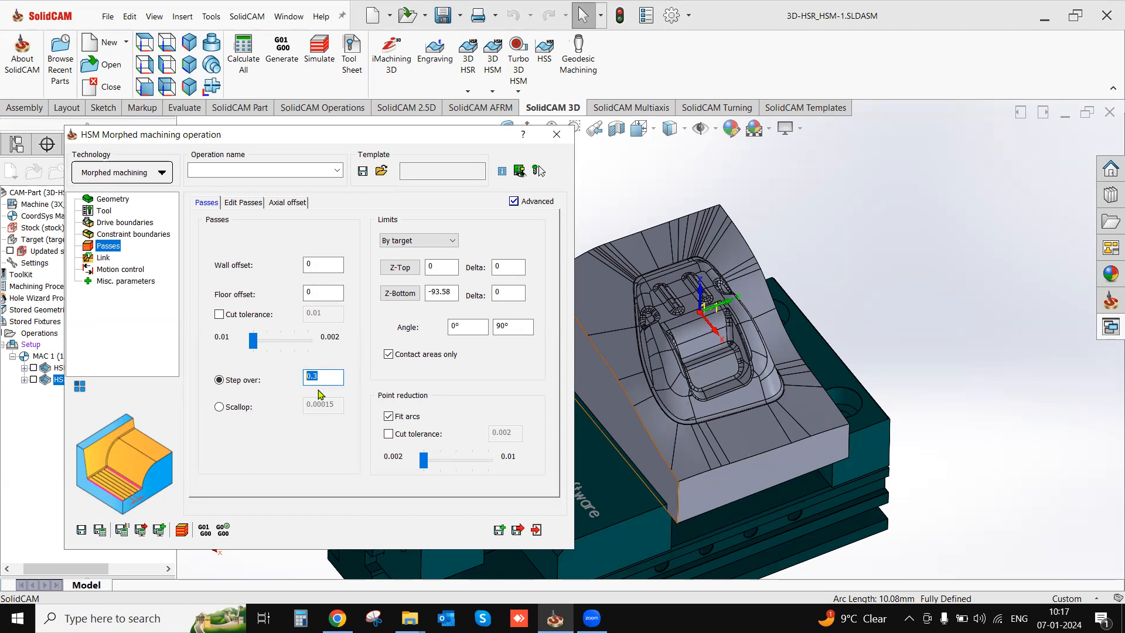
{"action": "left_click", "coordinate": [441, 268]}
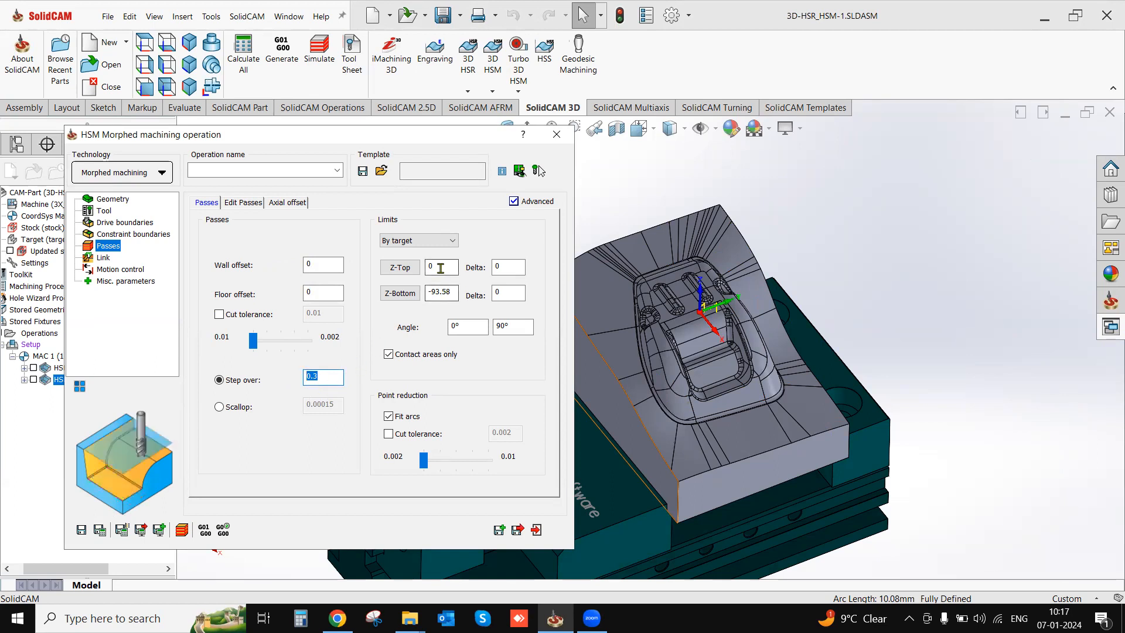
{"action": "left_click", "coordinate": [411, 268]}
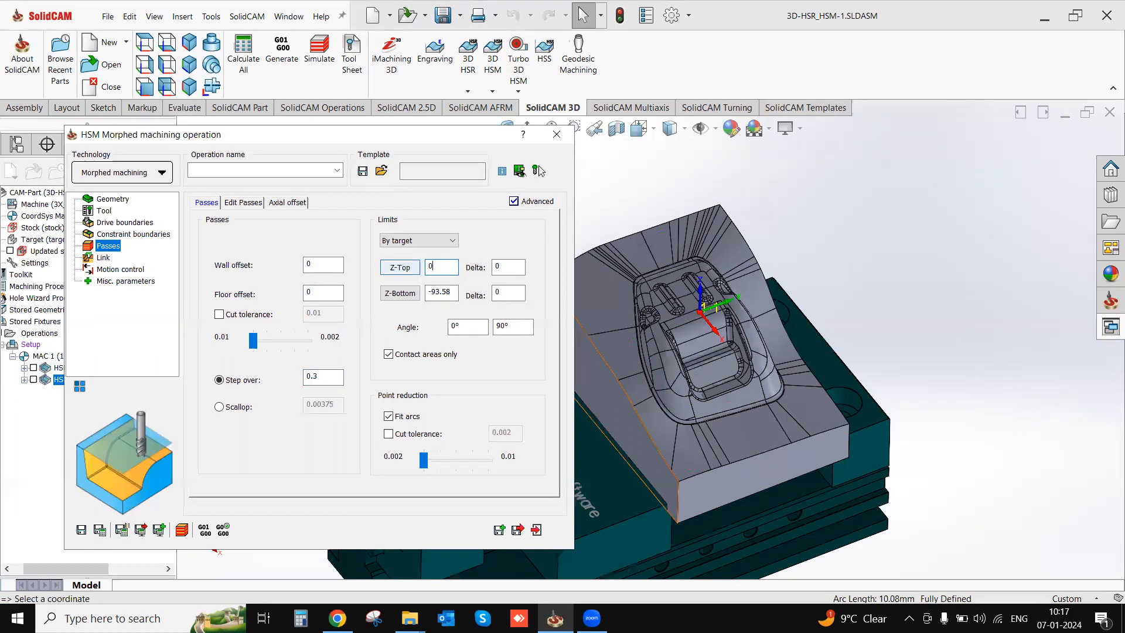
Set the link retract style to Minimal vertical retract, then save and calculate the morphed operation.
{"action": "left_click", "coordinate": [103, 258]}
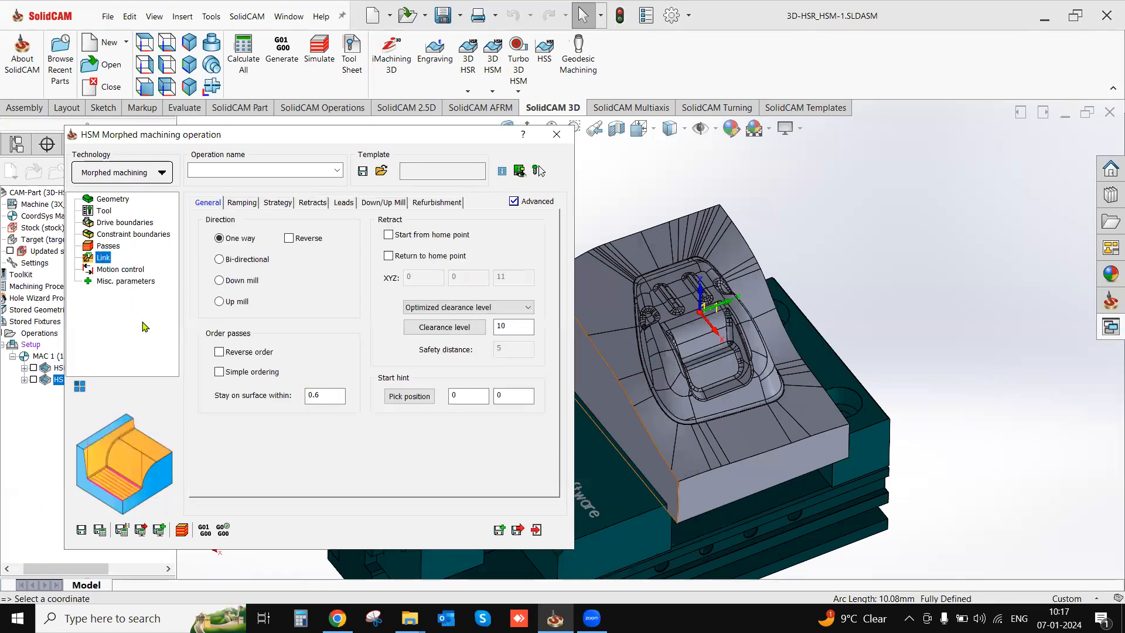
{"action": "left_click", "coordinate": [316, 203]}
{"action": "left_click", "coordinate": [220, 259]}
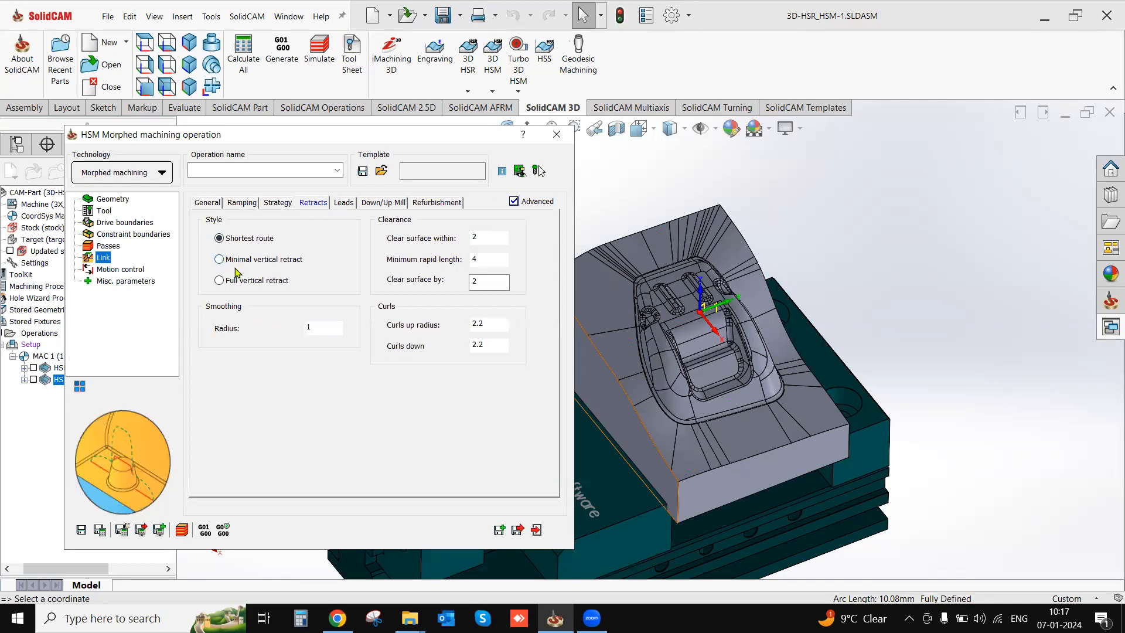
{"action": "left_click", "coordinate": [100, 530]}
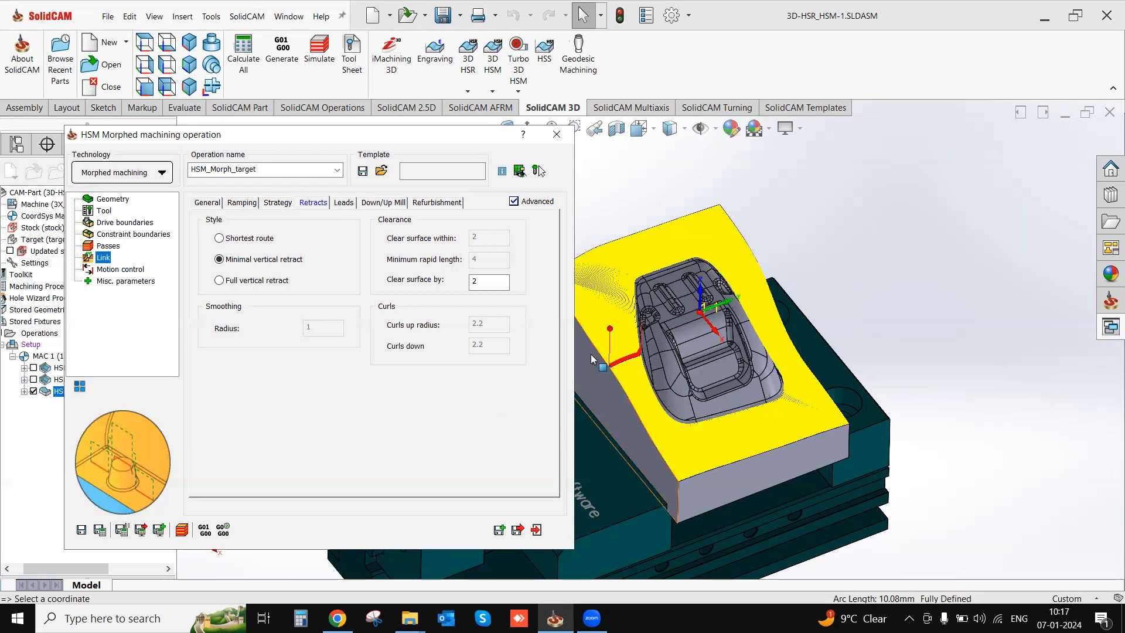
Set Stay on surface within to 2 in the general link settings, recalculate the morphed toolpath and exit the operation.
{"action": "middle_click_drag", "start_coordinate": [661, 384], "coordinate": [745, 396], "text": "ctrl"}
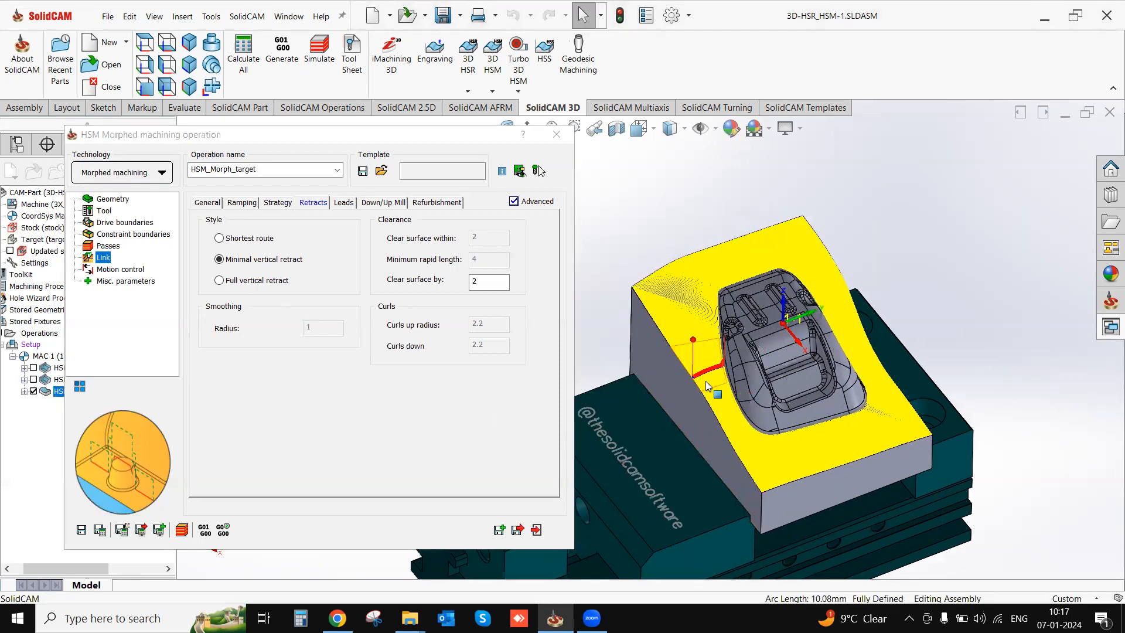
{"action": "scroll", "coordinate": [706, 381], "scroll_direction": "down", "scroll_amount": 3}
{"action": "scroll", "coordinate": [696, 368], "scroll_direction": "down", "scroll_amount": 2}
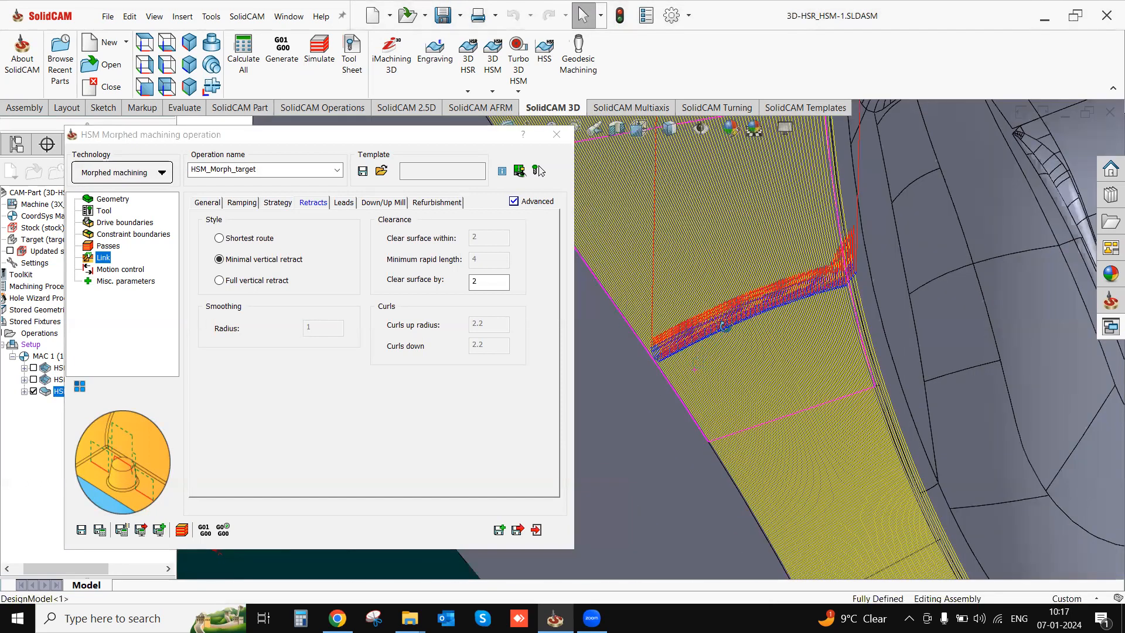
{"action": "middle_click_drag", "start_coordinate": [737, 330], "coordinate": [701, 372]}
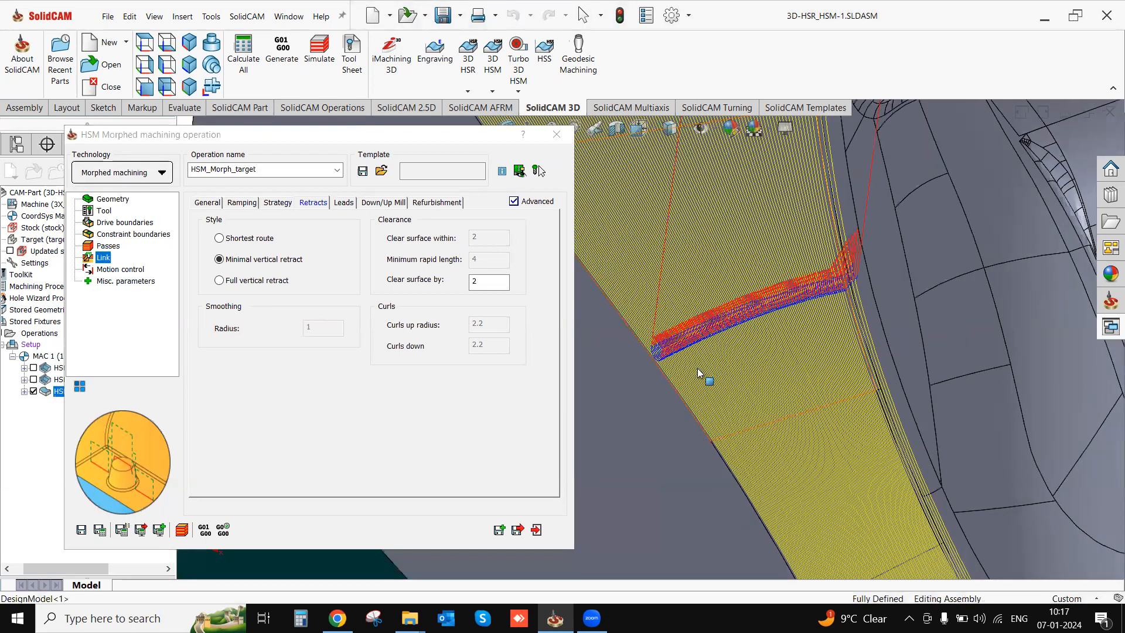
{"action": "scroll", "coordinate": [698, 349], "scroll_direction": "up", "scroll_amount": 8}
{"action": "scroll", "coordinate": [712, 362], "scroll_direction": "down", "scroll_amount": 3}
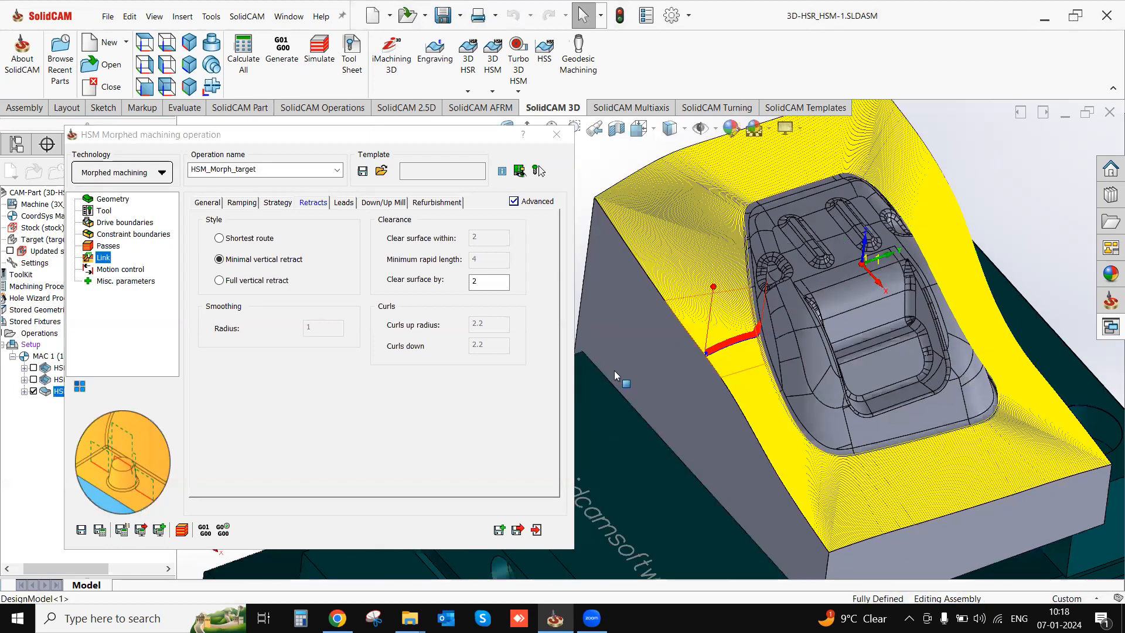
{"action": "left_click", "coordinate": [105, 247]}
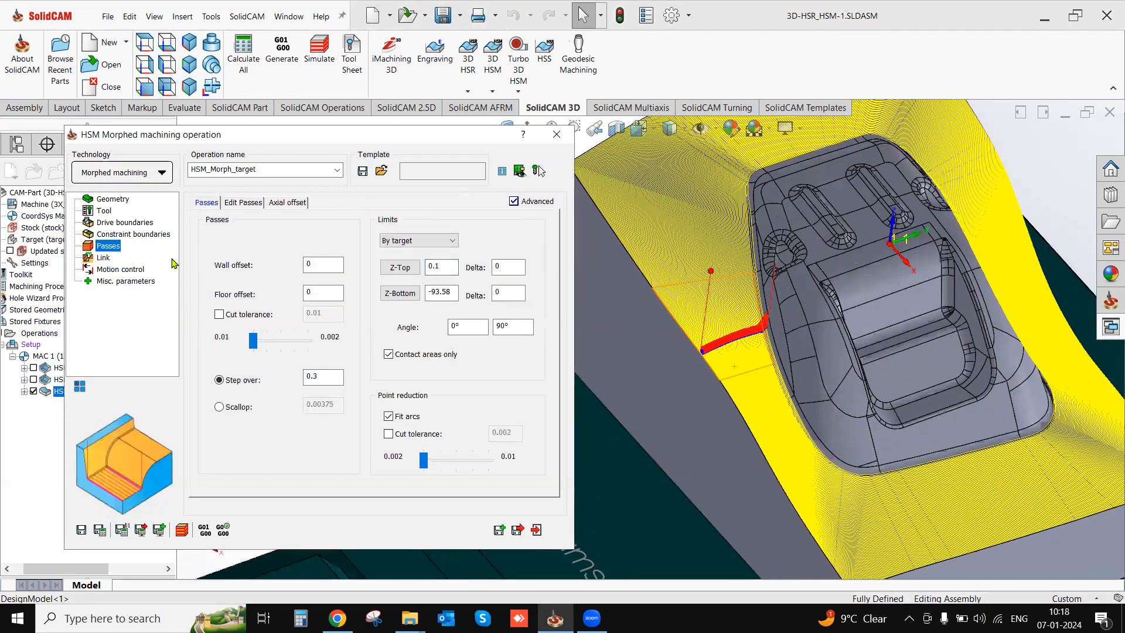
{"action": "left_click", "coordinate": [103, 259]}
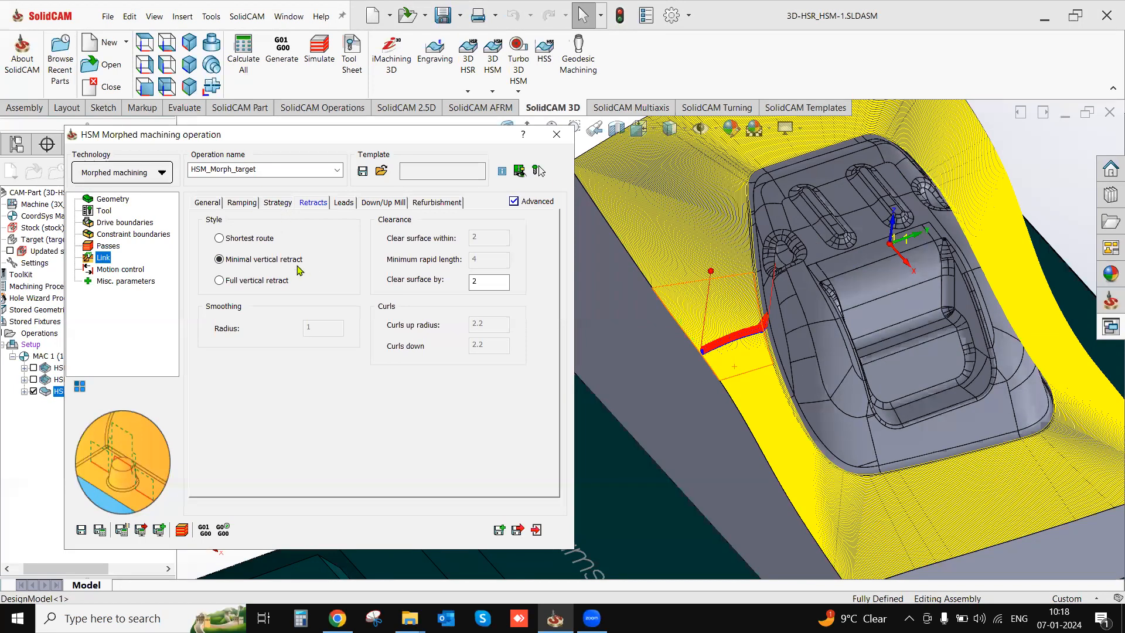
{"action": "left_click", "coordinate": [278, 203]}
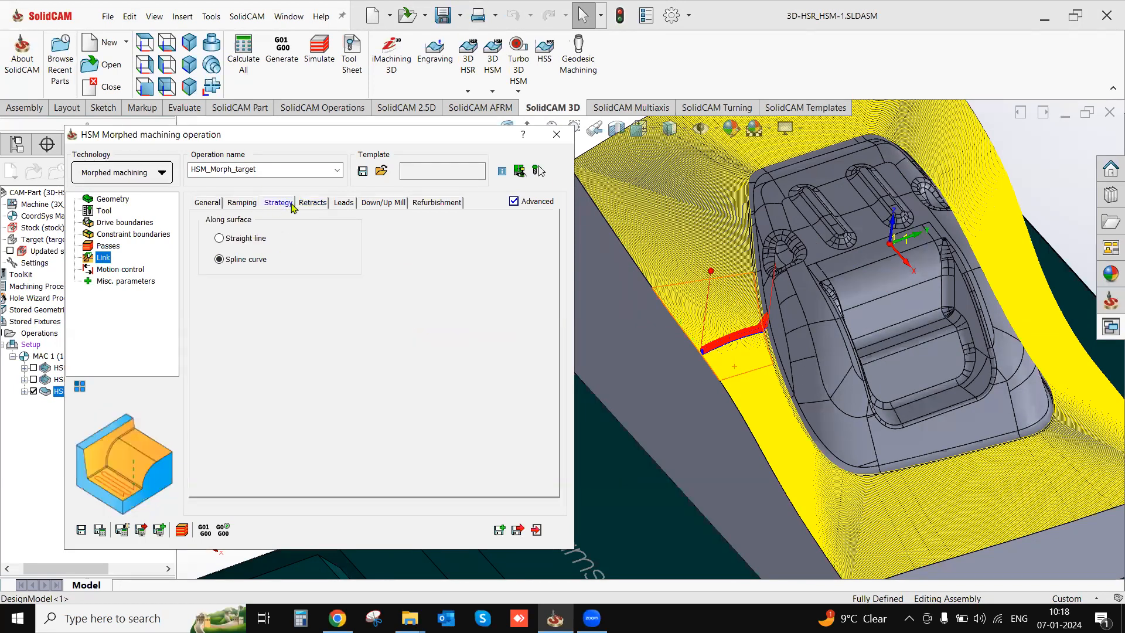
{"action": "left_click", "coordinate": [208, 202]}
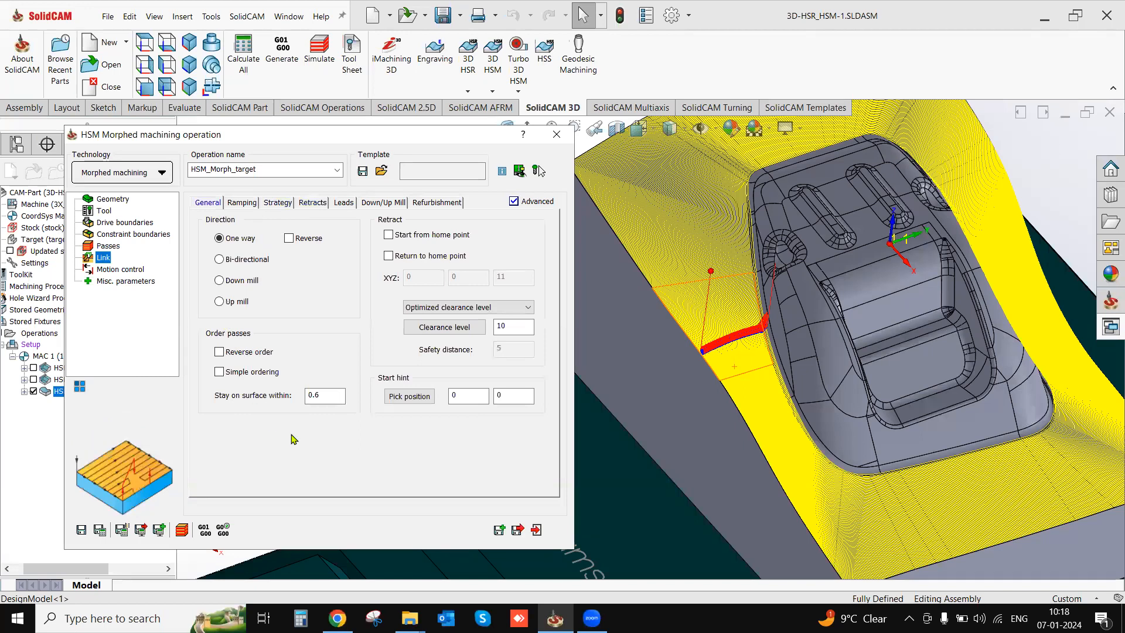
{"action": "left_click_drag", "start_coordinate": [329, 397], "coordinate": [293, 397]}
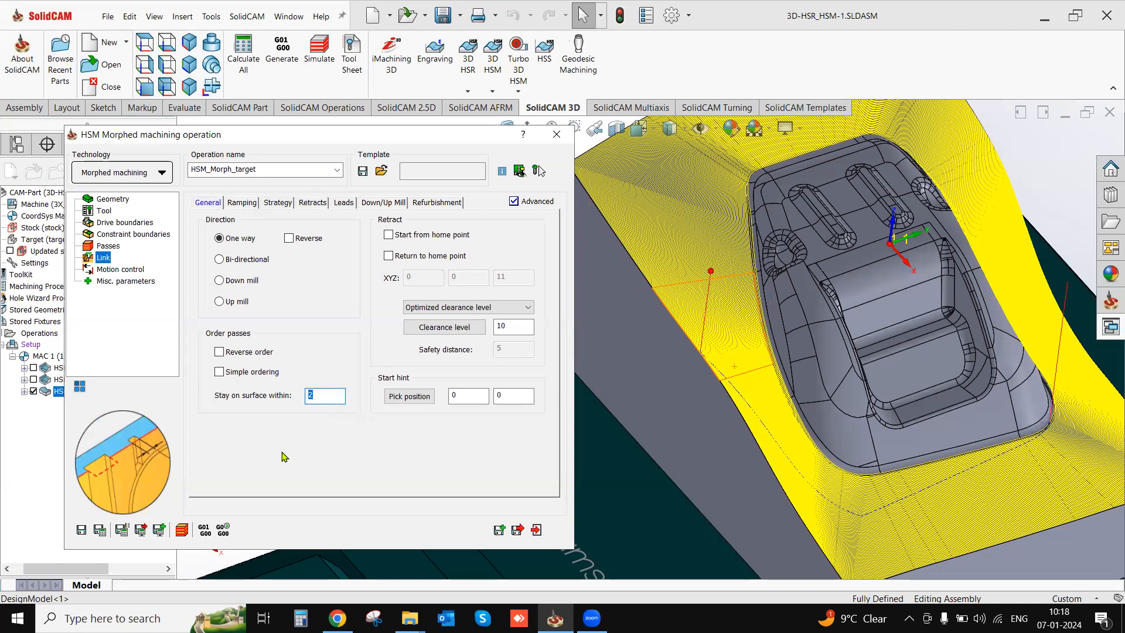
{"action": "left_click", "coordinate": [536, 531]}
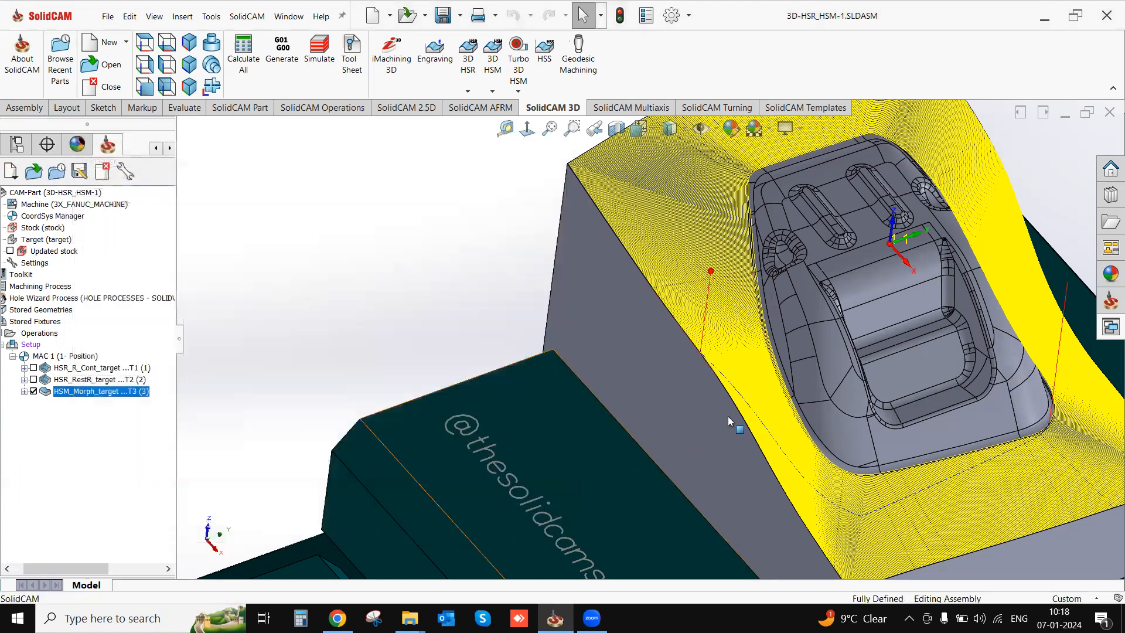
Simulate the HSM_Morph_target operation in SolidVerify on the previously roughed stock.
{"action": "scroll", "coordinate": [856, 396], "scroll_direction": "up", "scroll_amount": 1}
{"action": "middle_click_drag", "start_coordinate": [831, 390], "coordinate": [856, 403]}
{"action": "scroll", "coordinate": [864, 444], "scroll_direction": "down", "scroll_amount": 2}
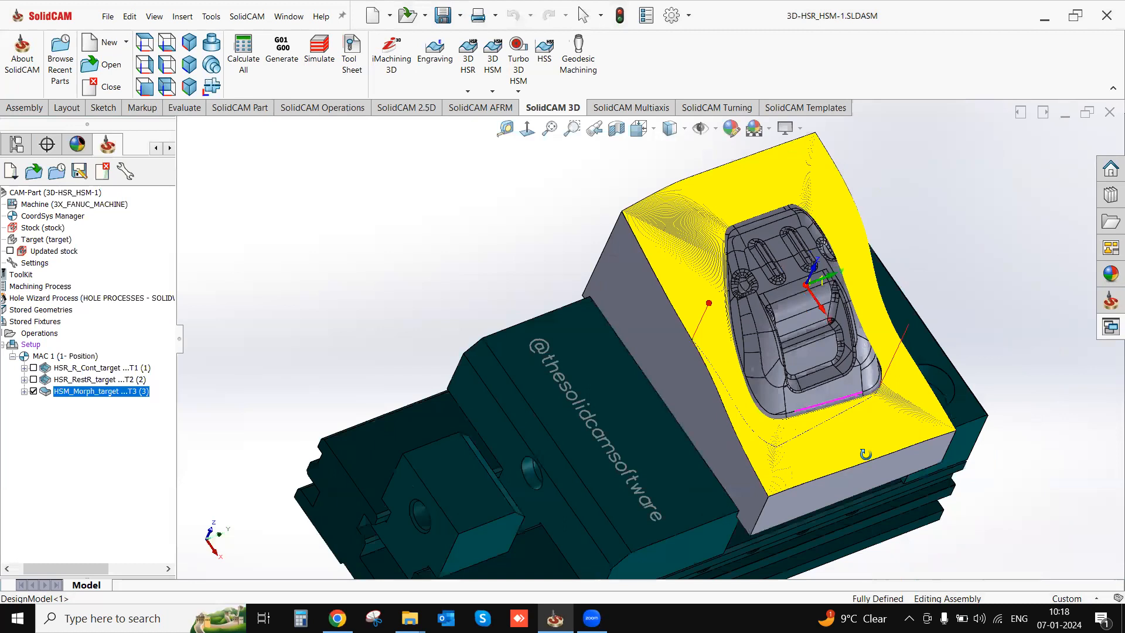
{"action": "scroll", "coordinate": [733, 270], "scroll_direction": "down", "scroll_amount": 3}
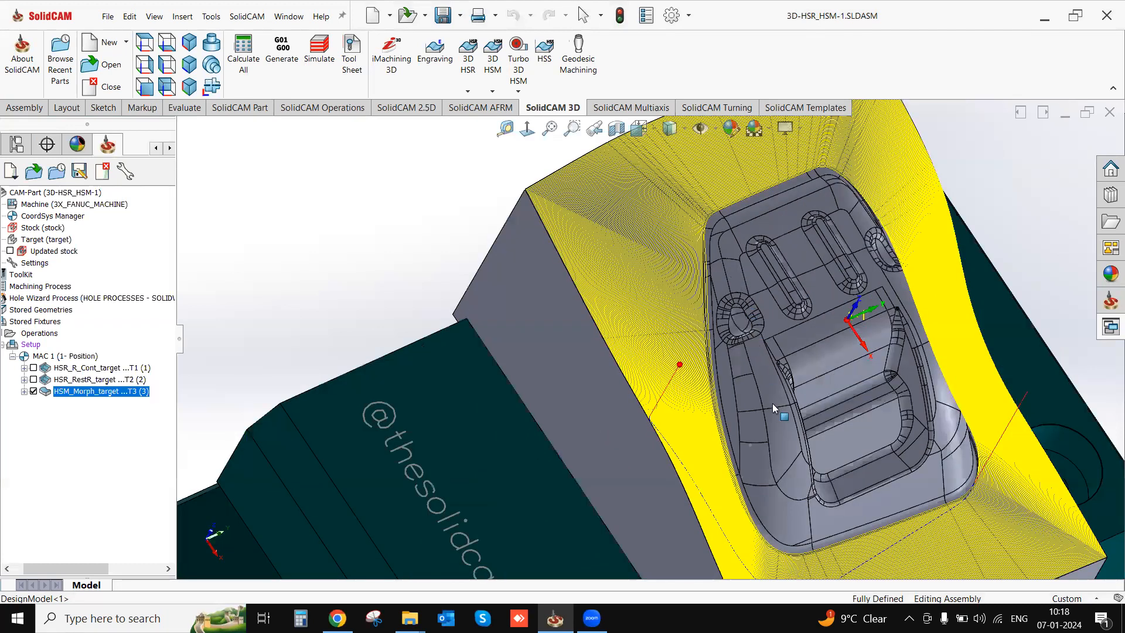
{"action": "scroll", "coordinate": [772, 403], "scroll_direction": "up", "scroll_amount": 5}
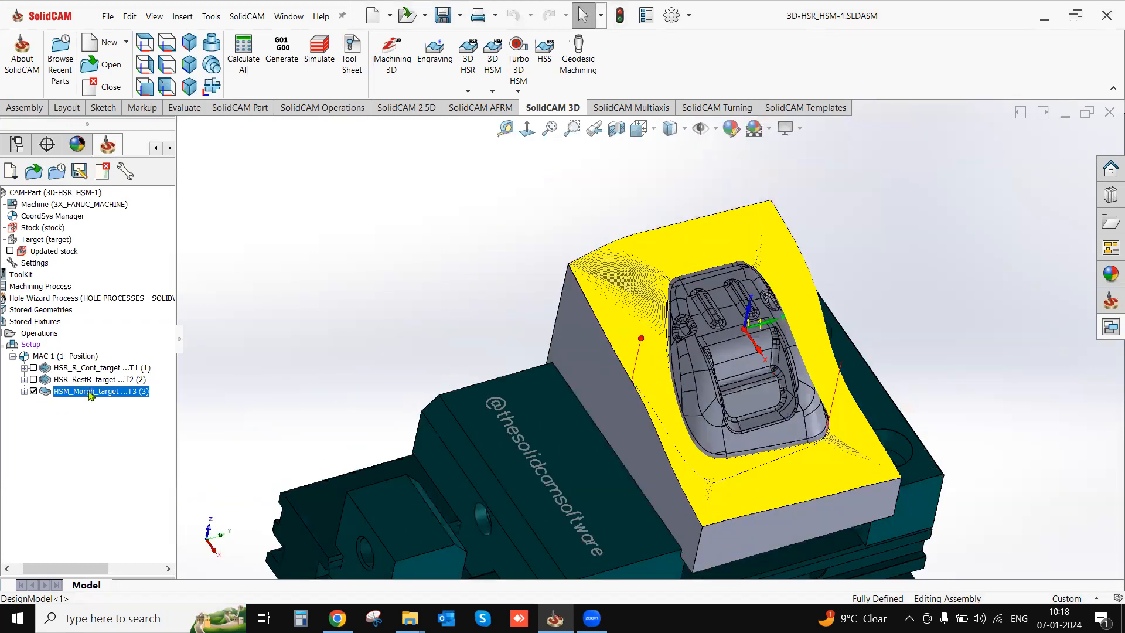
{"action": "right_click", "coordinate": [89, 392]}
{"action": "left_click", "coordinate": [213, 232]}
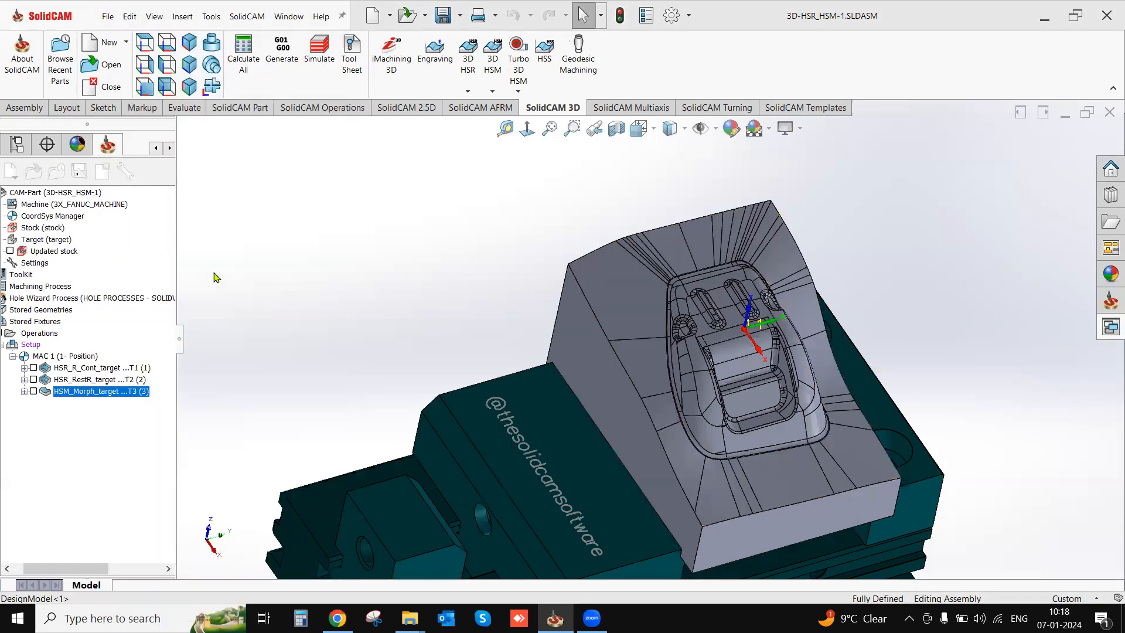
{"action": "left_click", "coordinate": [246, 189]}
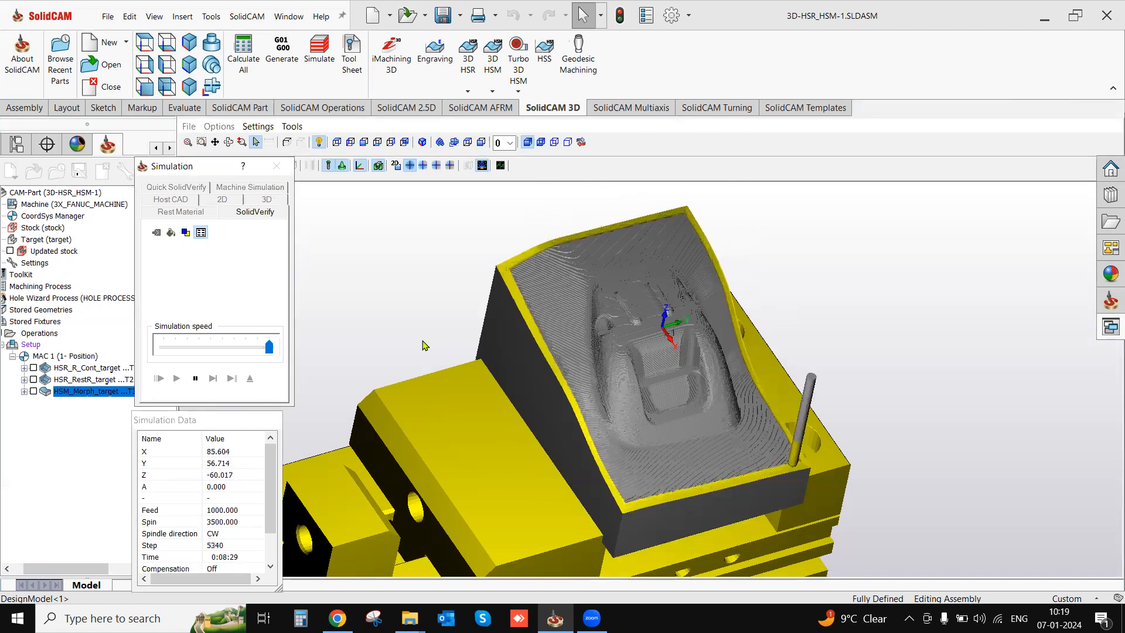
Examine the machined surfaces around the cavity in the simulation and close it.
{"action": "scroll", "coordinate": [425, 346], "scroll_direction": "down", "scroll_amount": 2}
{"action": "middle_click_drag", "start_coordinate": [657, 387], "coordinate": [641, 359]}
{"action": "scroll", "coordinate": [618, 355], "scroll_direction": "up", "scroll_amount": 2}
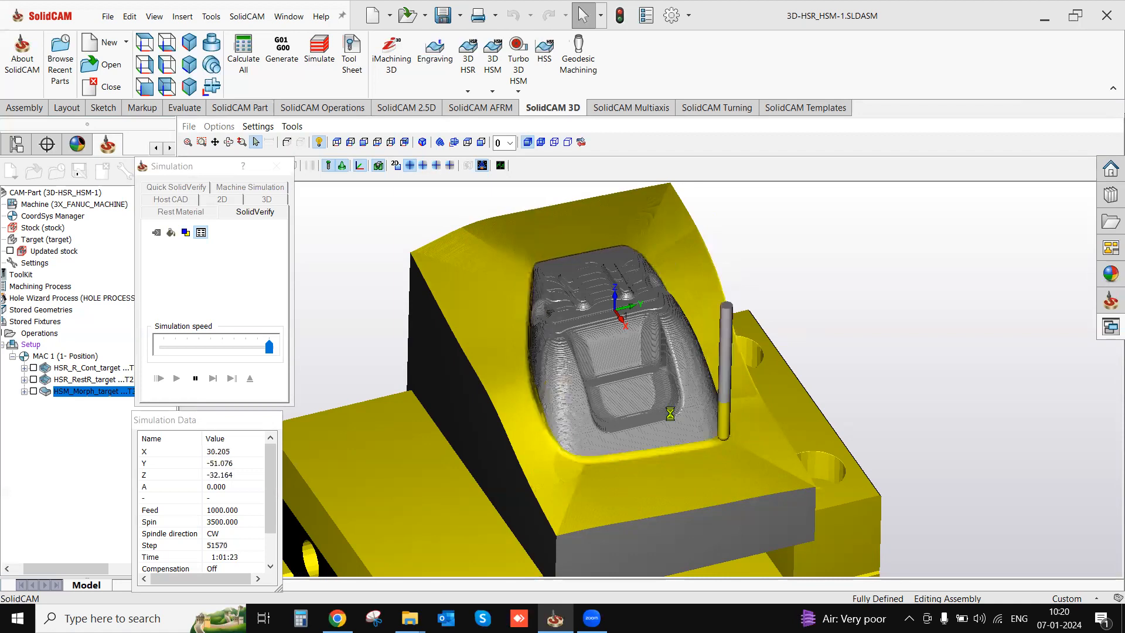
{"action": "middle_click_drag", "start_coordinate": [671, 404], "coordinate": [622, 414]}
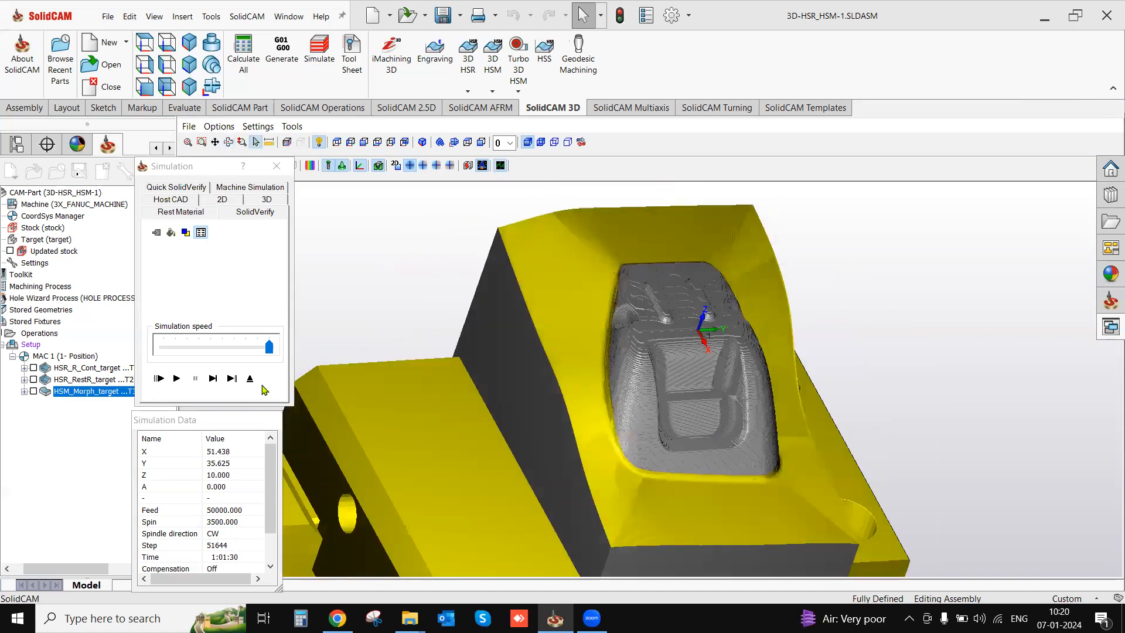
{"action": "key", "text": "Escape"}
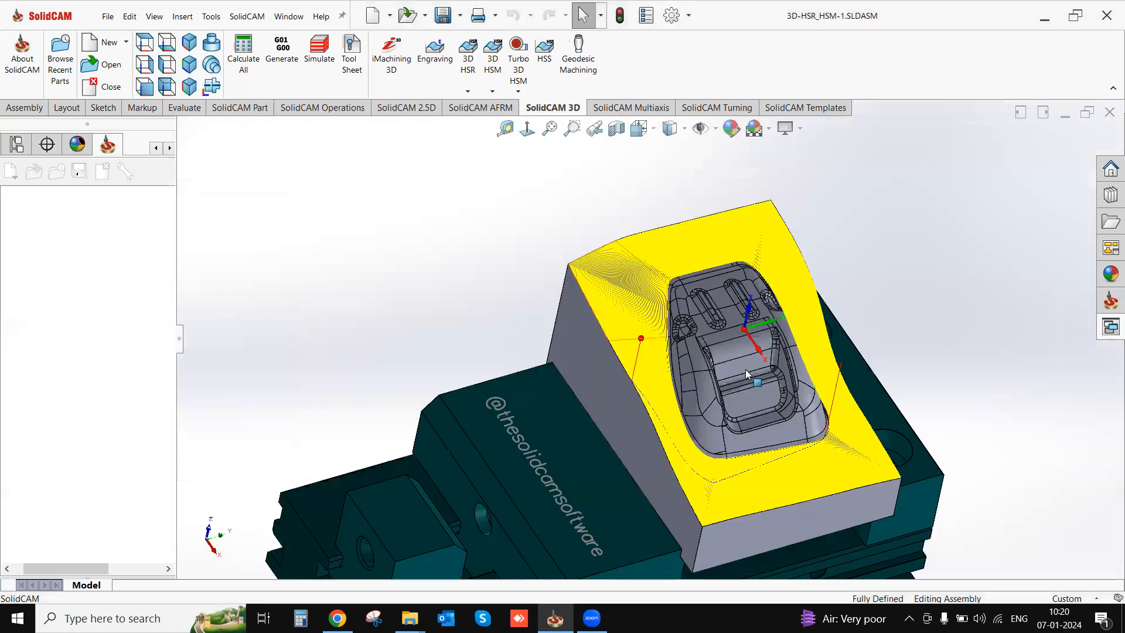
Hide the morphed toolpath and add an HSM 3D Constant step over operation.
{"action": "scroll", "coordinate": [769, 383], "scroll_direction": "down", "scroll_amount": 1}
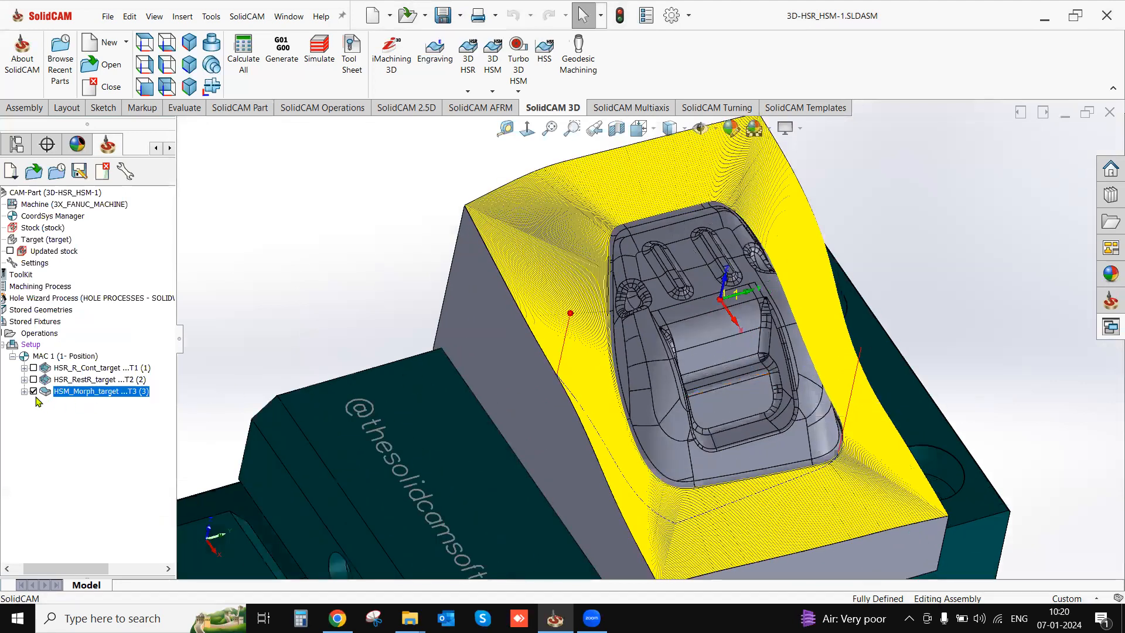
{"action": "left_click", "coordinate": [34, 391]}
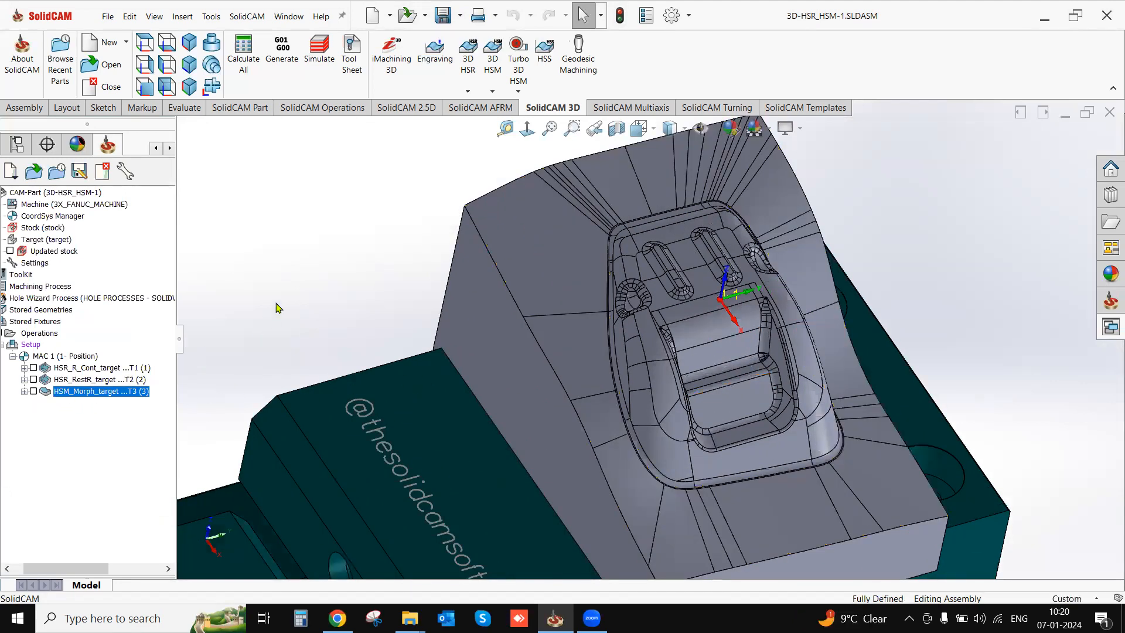
{"action": "left_click", "coordinate": [493, 91]}
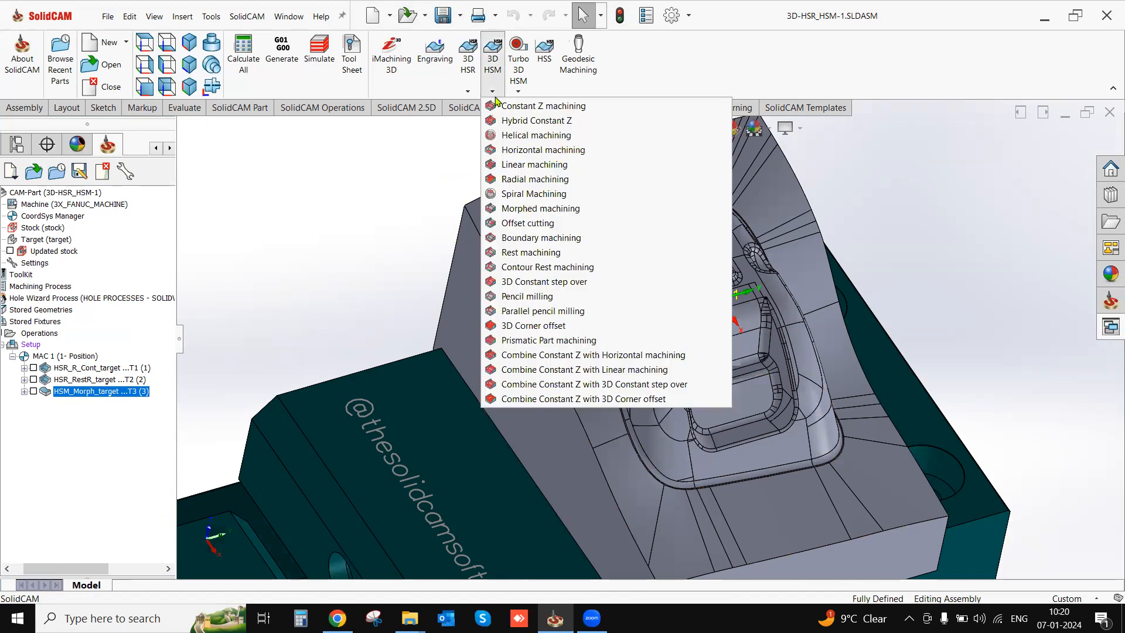
{"action": "left_click", "coordinate": [535, 283]}
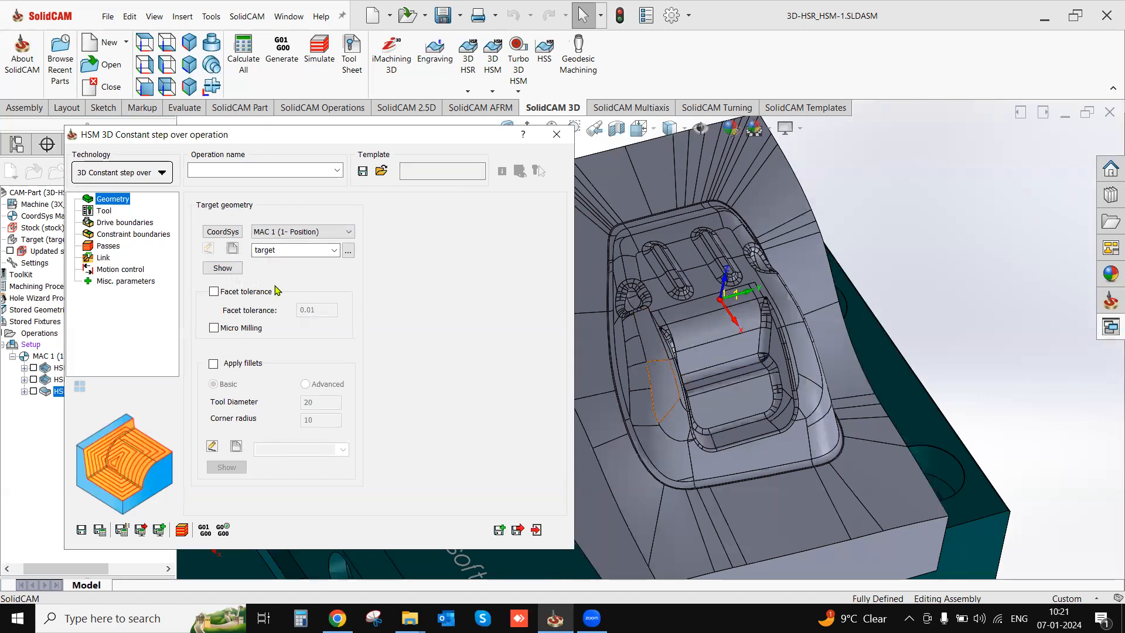
Assign tool 3, the 6 mm ball nose mill, to the 3D Constant step over operation.
{"action": "left_click", "coordinate": [109, 223]}
{"action": "left_click", "coordinate": [104, 210]}
{"action": "left_click", "coordinate": [285, 443]}
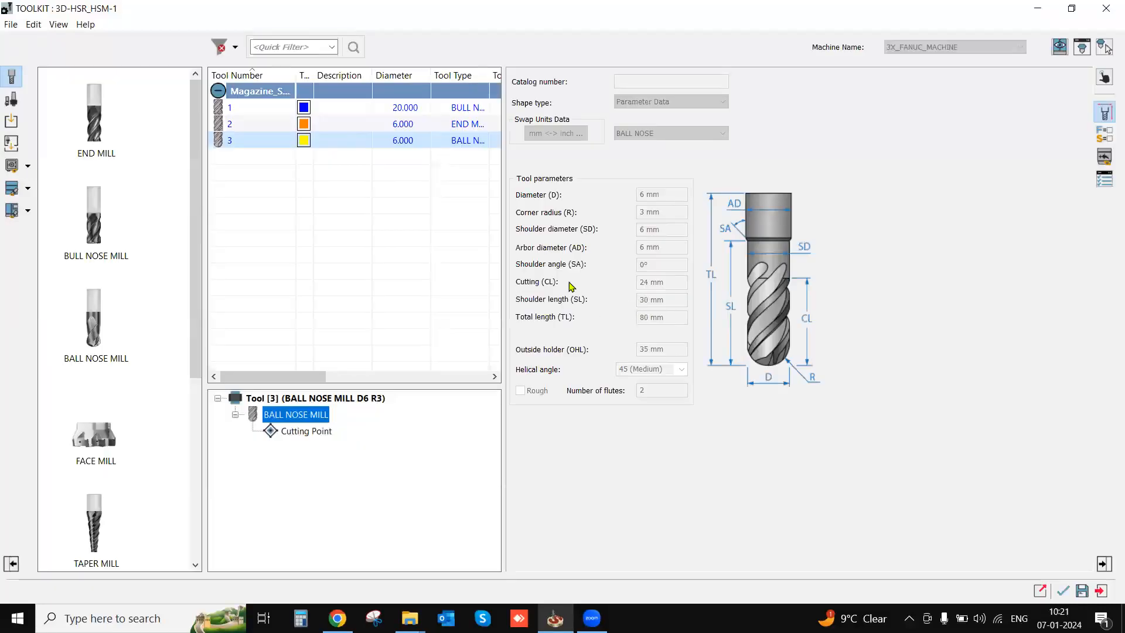
{"action": "left_click", "coordinate": [1062, 590]}
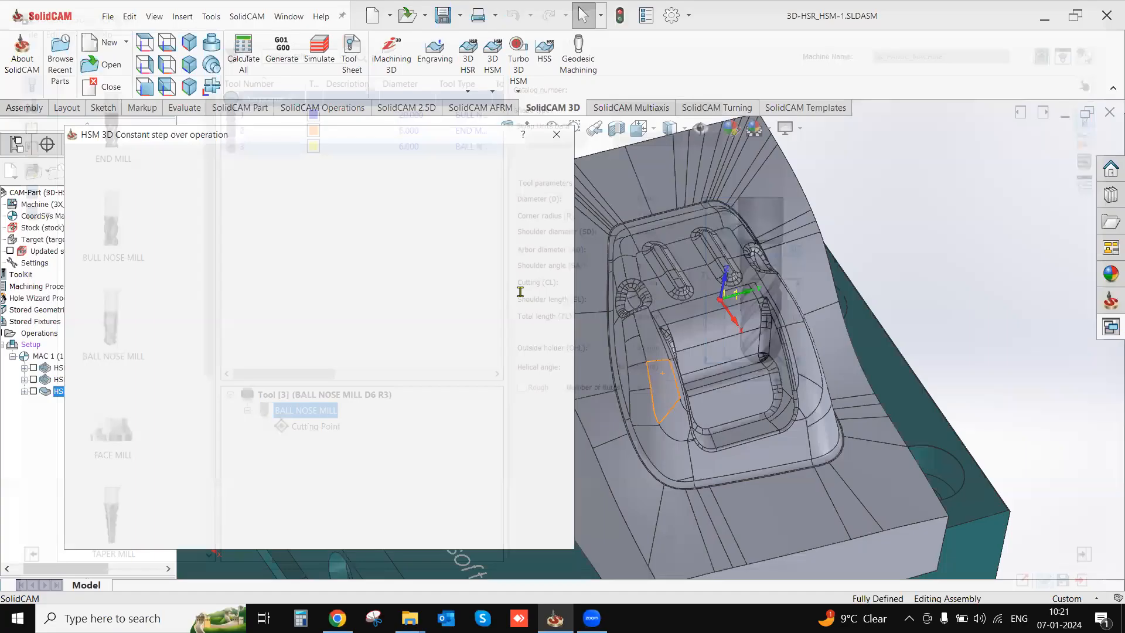
Check the arc length of the small fillet edge beside the raised form inside the cavity.
{"action": "scroll", "coordinate": [756, 352], "scroll_direction": "down", "scroll_amount": 4}
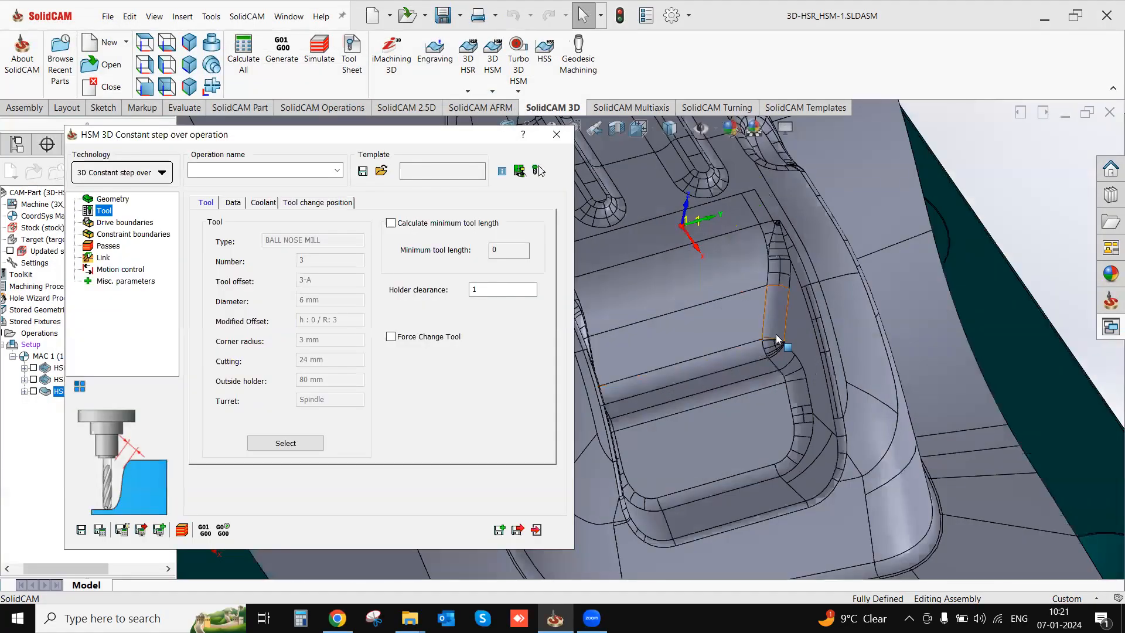
{"action": "left_click", "coordinate": [776, 290]}
{"action": "left_click", "coordinate": [777, 290]}
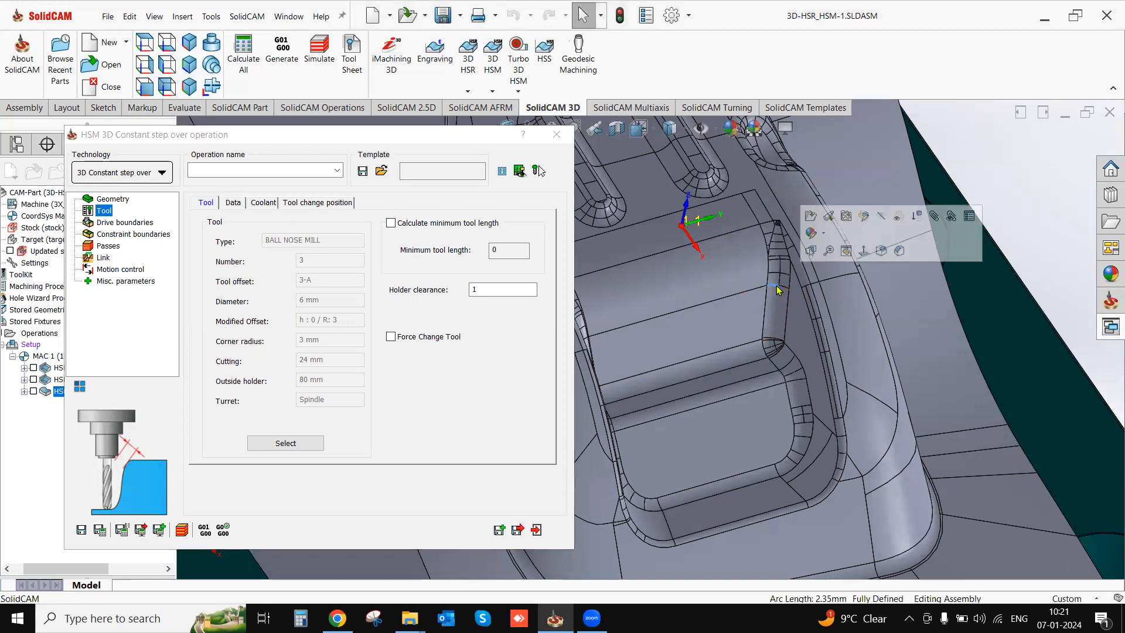
Set the drive boundary to the manually created, user-defined contour1 and preview the contour on the part.
{"action": "scroll", "coordinate": [831, 363], "scroll_direction": "up", "scroll_amount": 4}
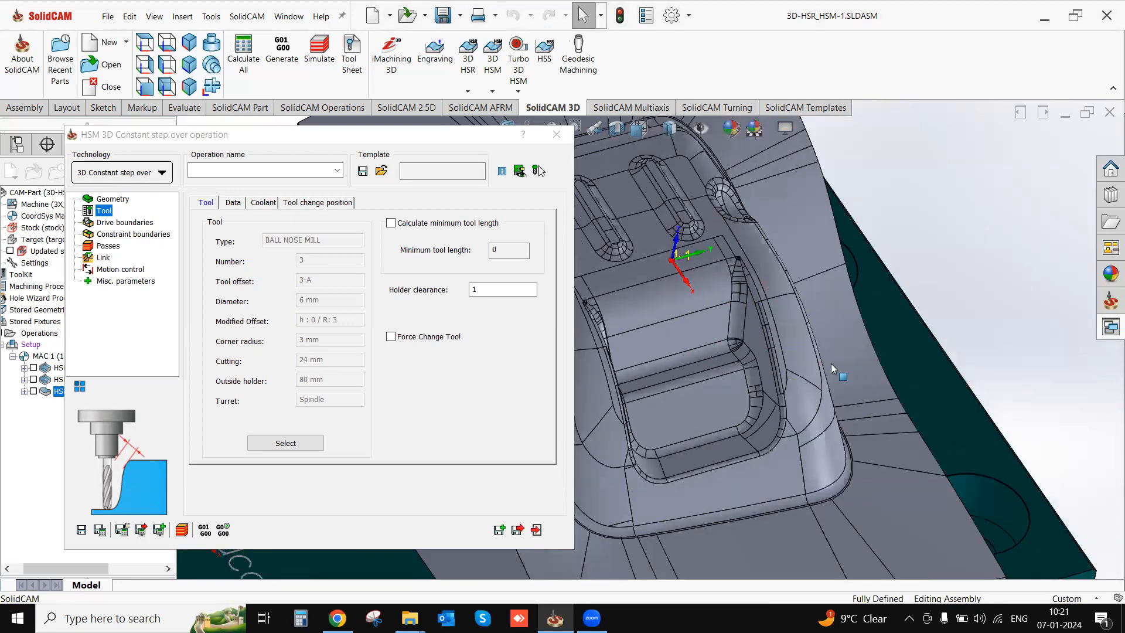
{"action": "scroll", "coordinate": [627, 355], "scroll_direction": "down", "scroll_amount": 3}
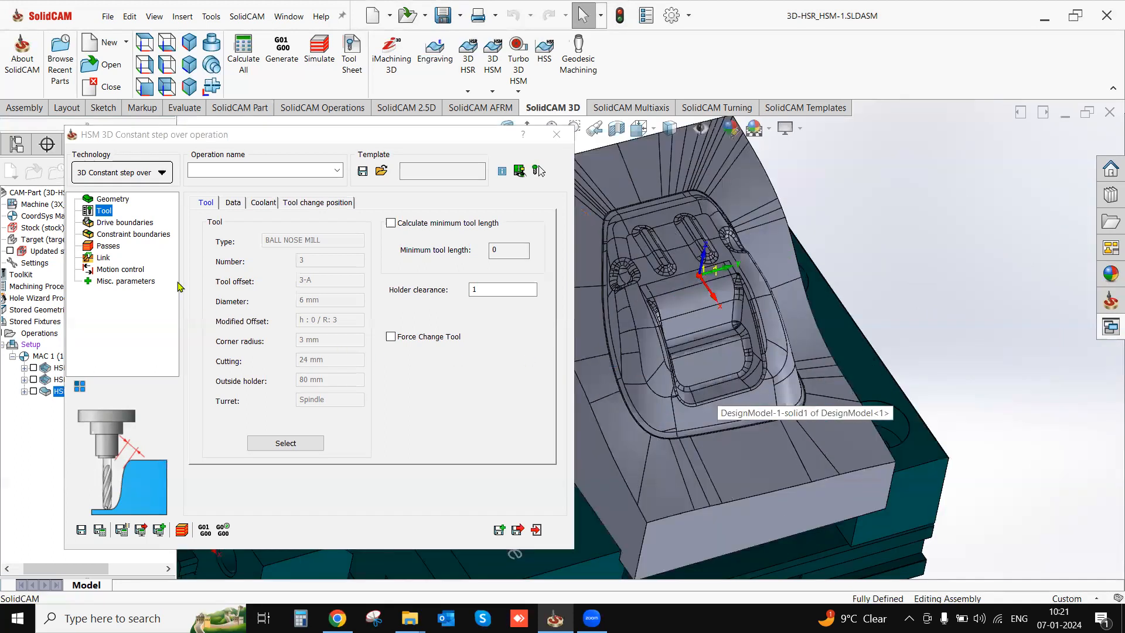
{"action": "left_click", "coordinate": [124, 223]}
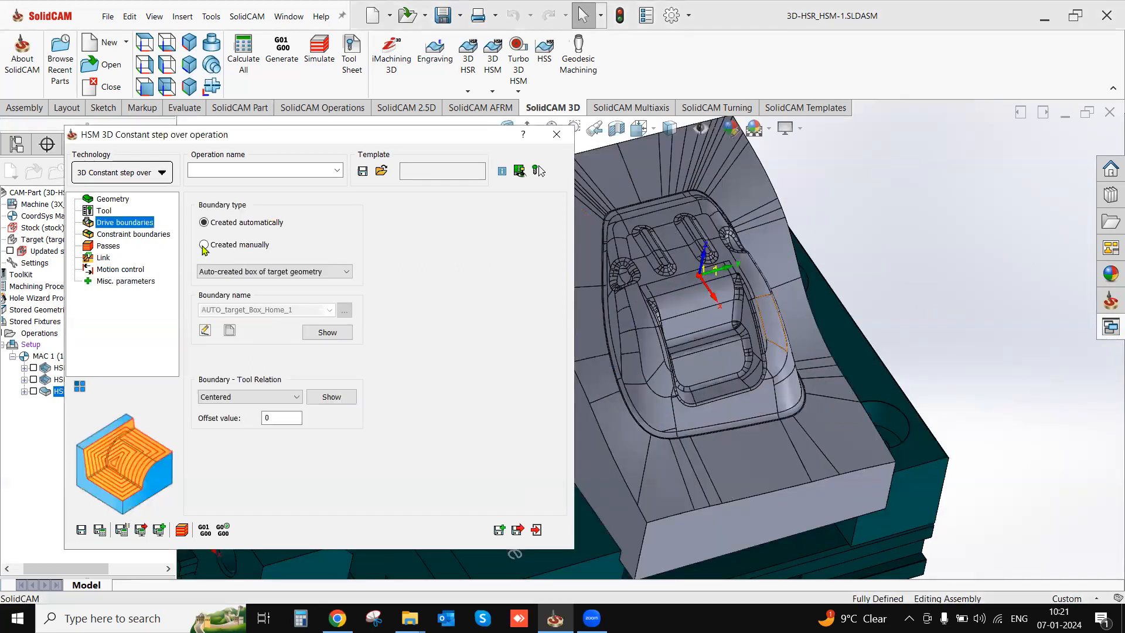
{"action": "left_click", "coordinate": [204, 244]}
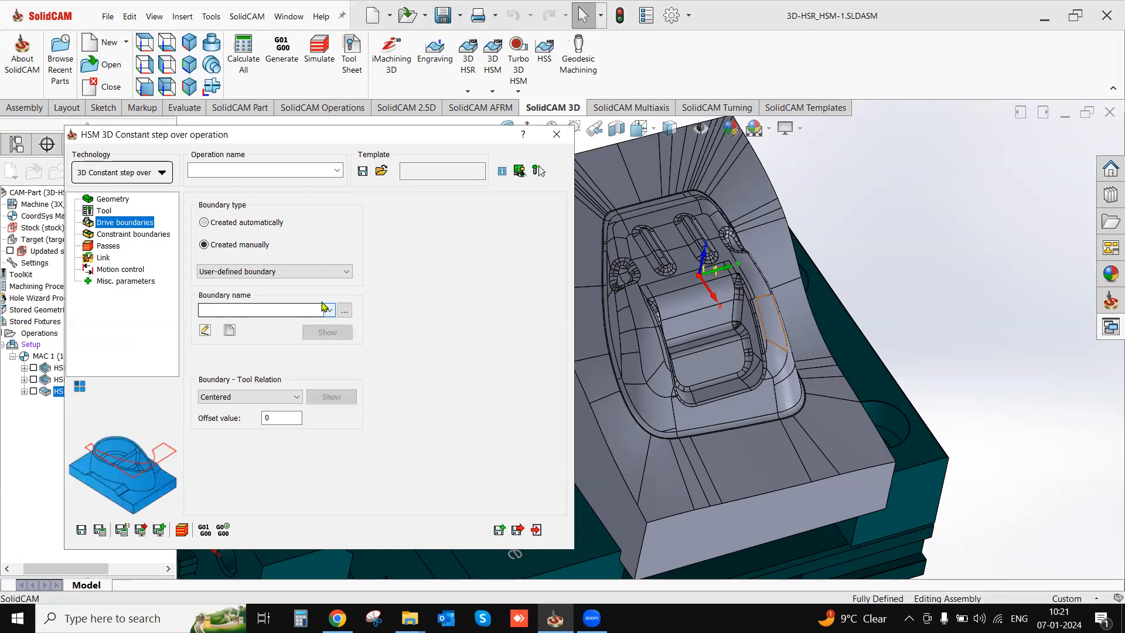
{"action": "left_click", "coordinate": [329, 310]}
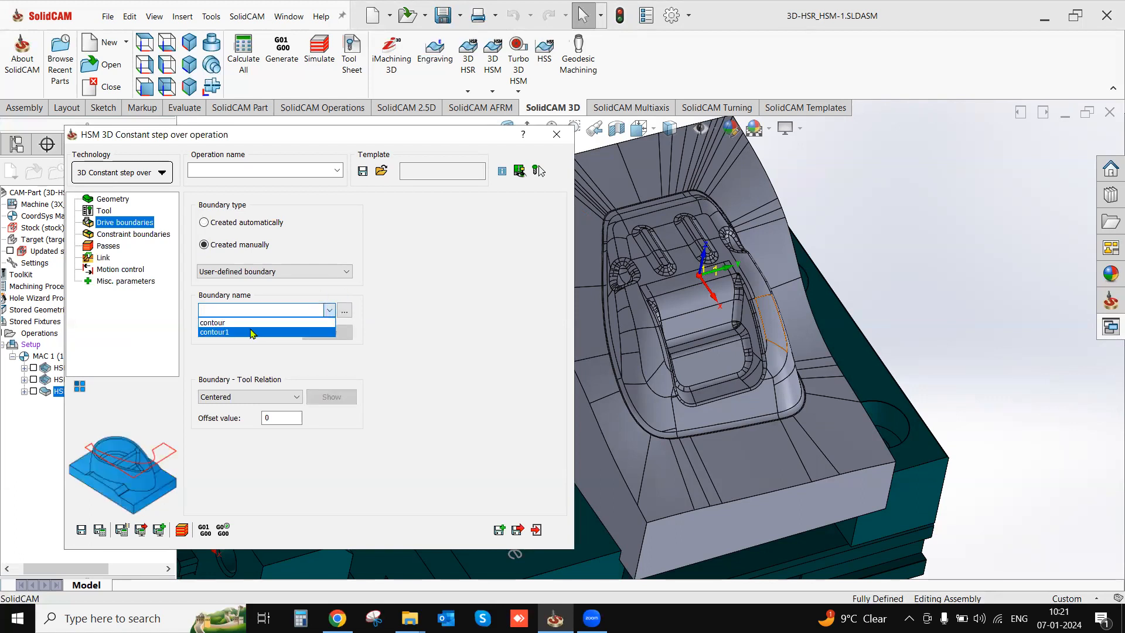
{"action": "left_click", "coordinate": [359, 371]}
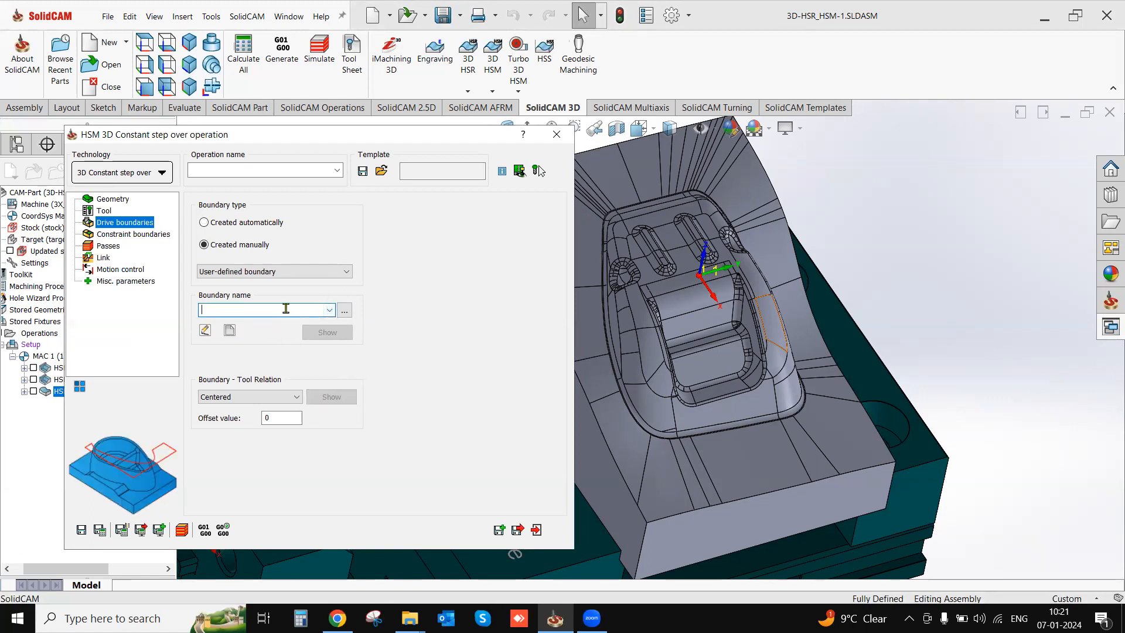
{"action": "left_click", "coordinate": [329, 310]}
{"action": "left_click", "coordinate": [284, 328]}
{"action": "left_click", "coordinate": [327, 333]}
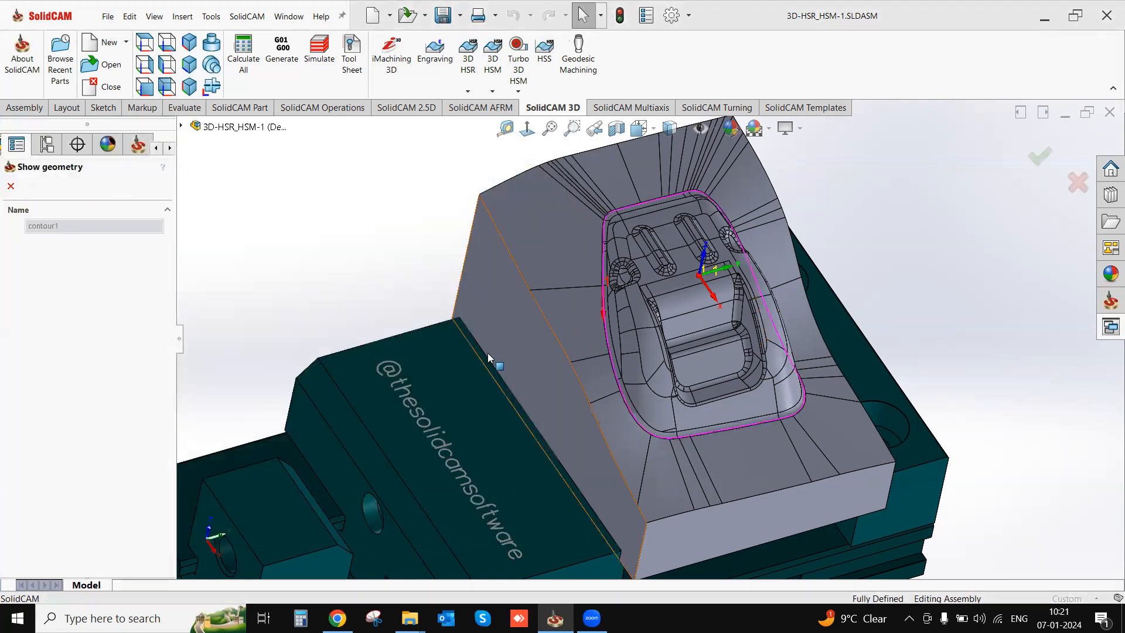
{"action": "left_click", "coordinate": [11, 186]}
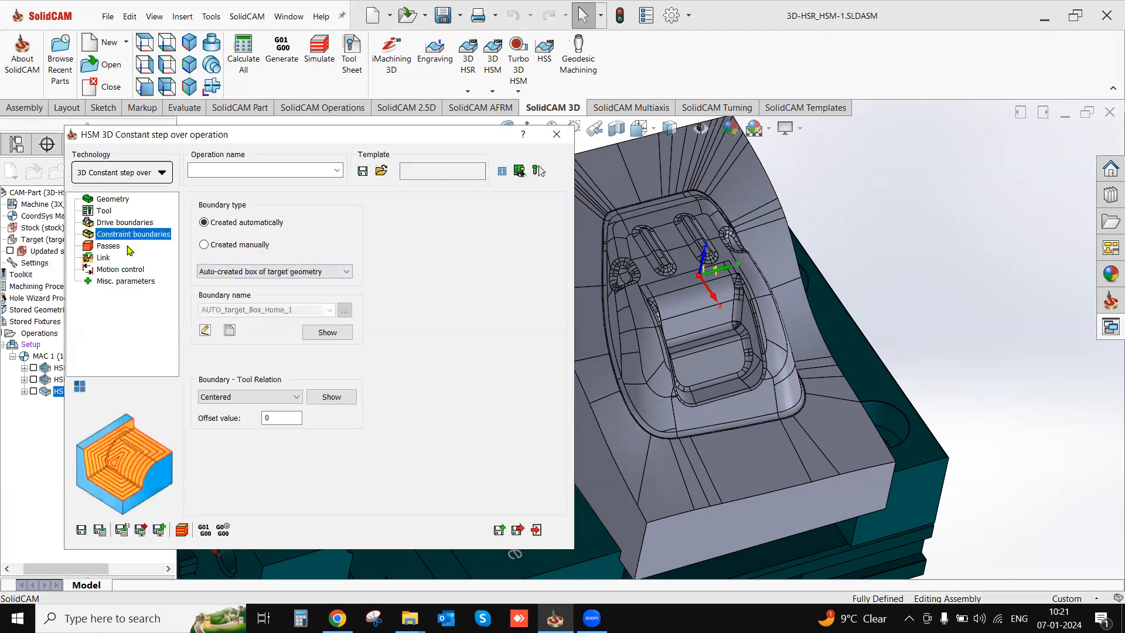
Set the constraint boundary to the manually created, user-defined contour1.
{"action": "left_click", "coordinate": [279, 275]}
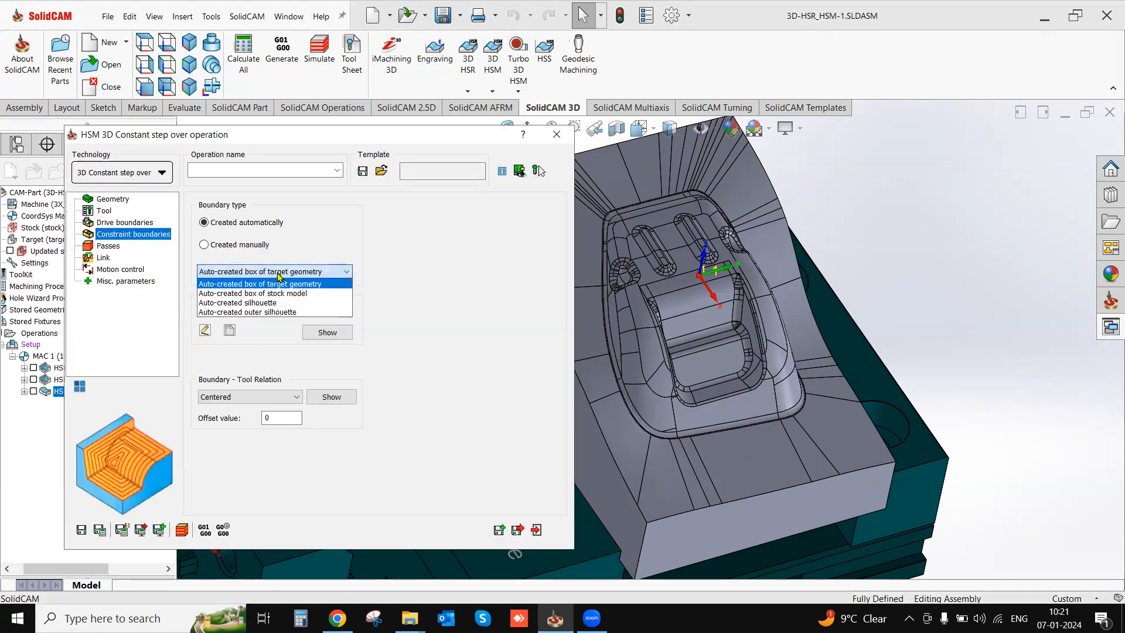
{"action": "left_click", "coordinate": [204, 244]}
{"action": "left_click", "coordinate": [318, 313]}
{"action": "left_click", "coordinate": [234, 319]}
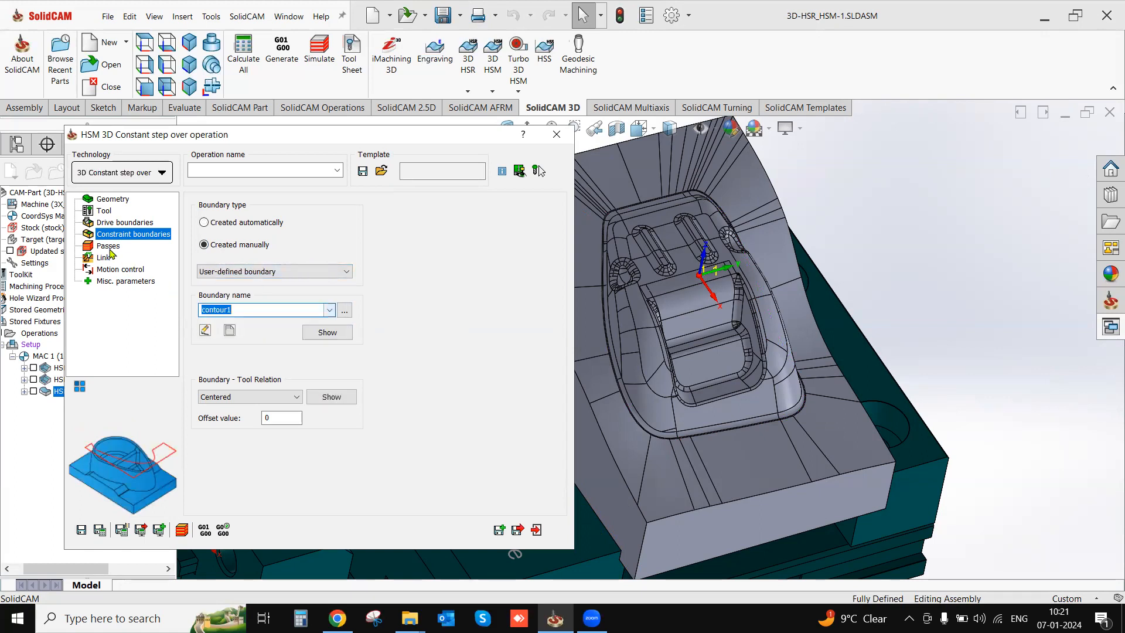
Set the horizontal and vertical step over of the passes to 0.3.
{"action": "left_click", "coordinate": [108, 246]}
{"action": "type", "text": "0.3"}
{"action": "double_click", "coordinate": [322, 372]}
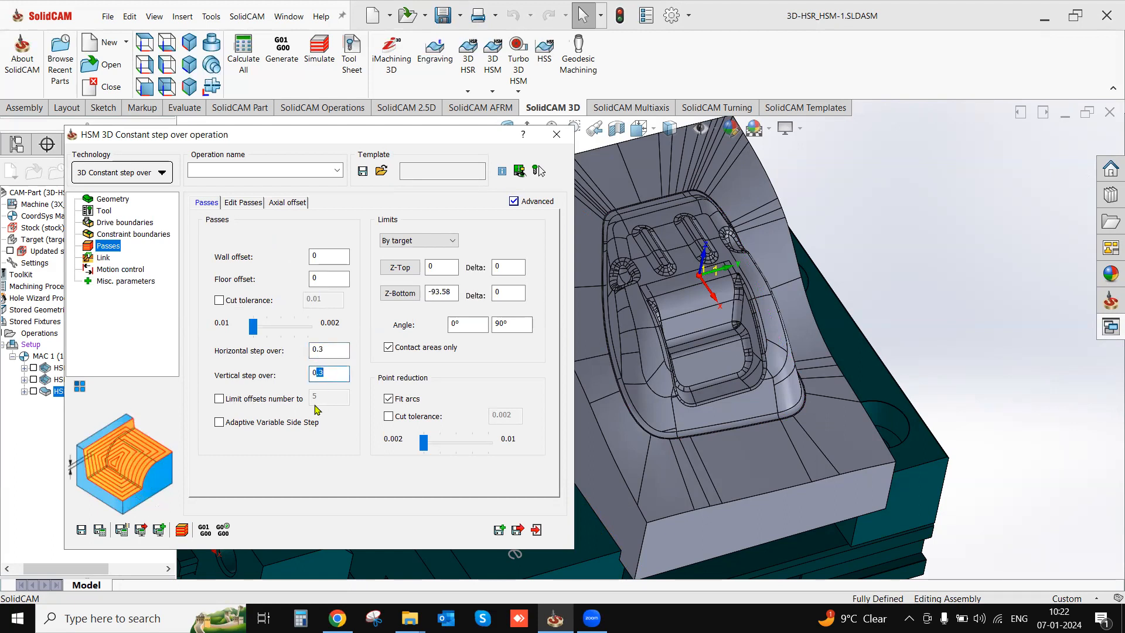
Set the link retract style to minimal vertical retract.
{"action": "left_click", "coordinate": [108, 259]}
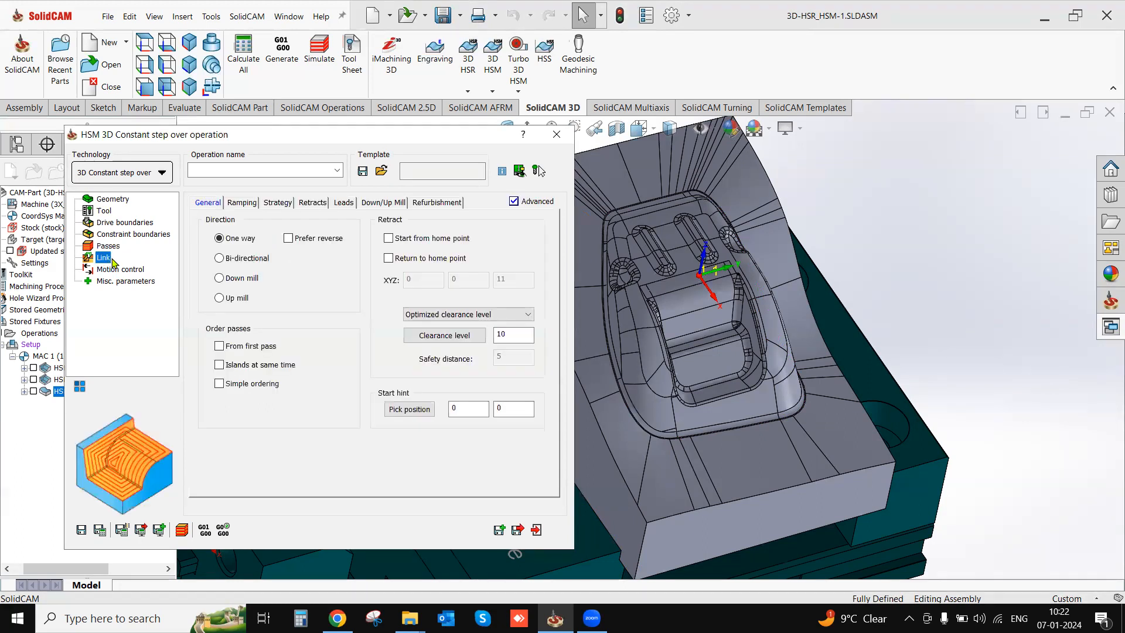
{"action": "left_click", "coordinate": [311, 203]}
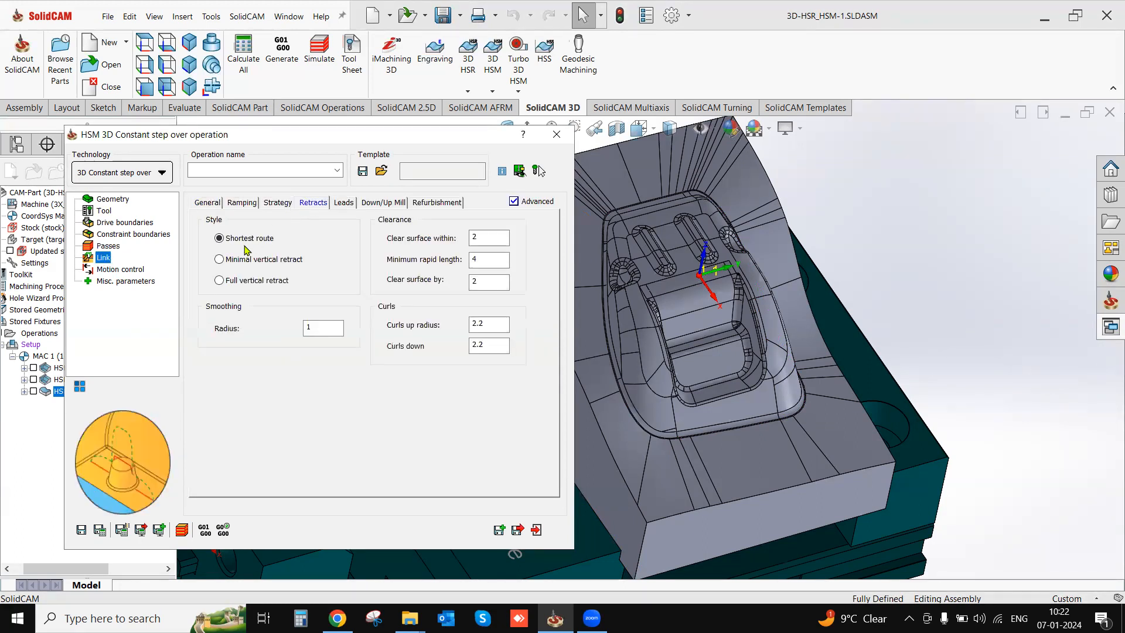
{"action": "left_click", "coordinate": [219, 263]}
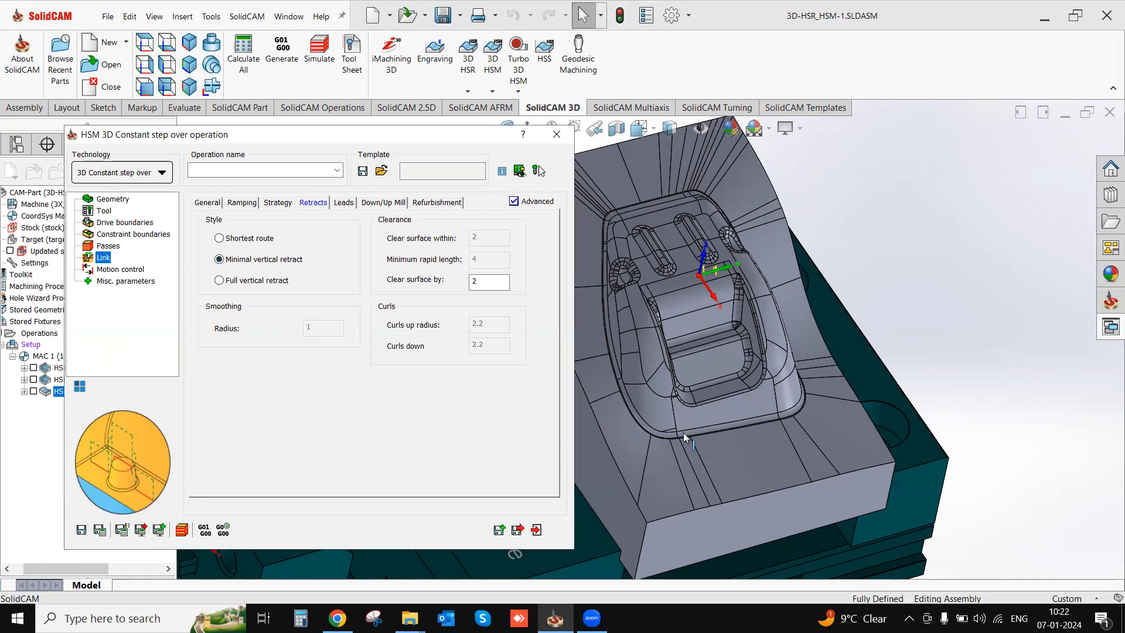
Set the offset value to 1 for both the drive boundary and the constraint boundary.
{"action": "scroll", "coordinate": [683, 432], "scroll_direction": "down", "scroll_amount": 6}
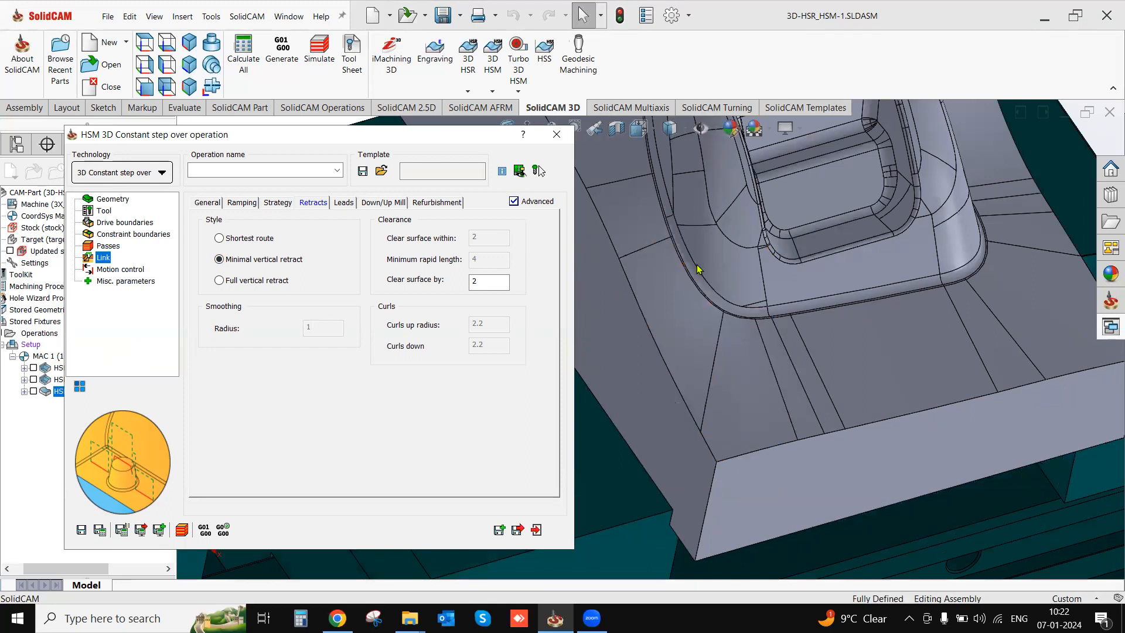
{"action": "left_click", "coordinate": [124, 222]}
{"action": "left_click", "coordinate": [287, 417]}
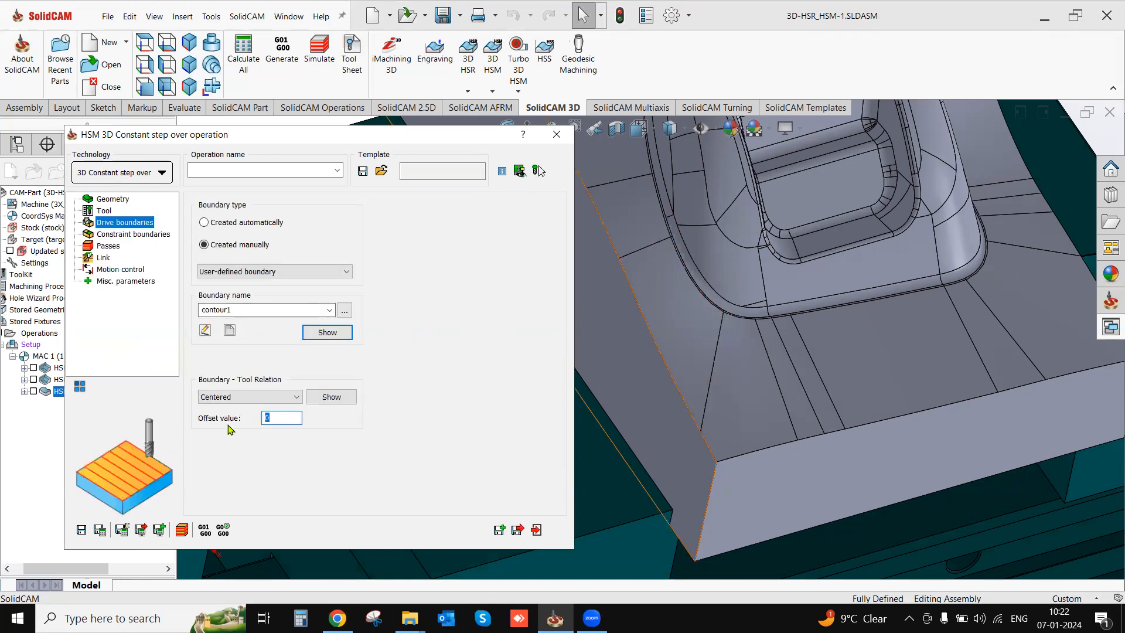
{"action": "type", "text": "1"}
{"action": "double_click", "coordinate": [267, 418]}
{"action": "left_click", "coordinate": [119, 235]}
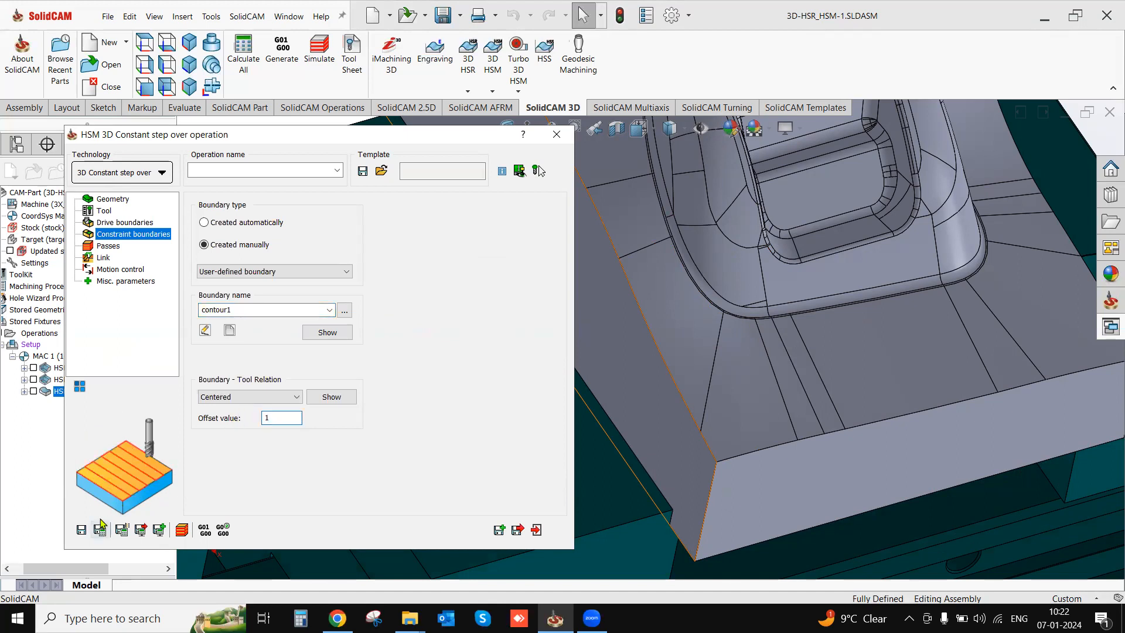
Set the link pass order to start from the first pass, then save and calculate the 3D Constant step over operation.
{"action": "left_click", "coordinate": [108, 247]}
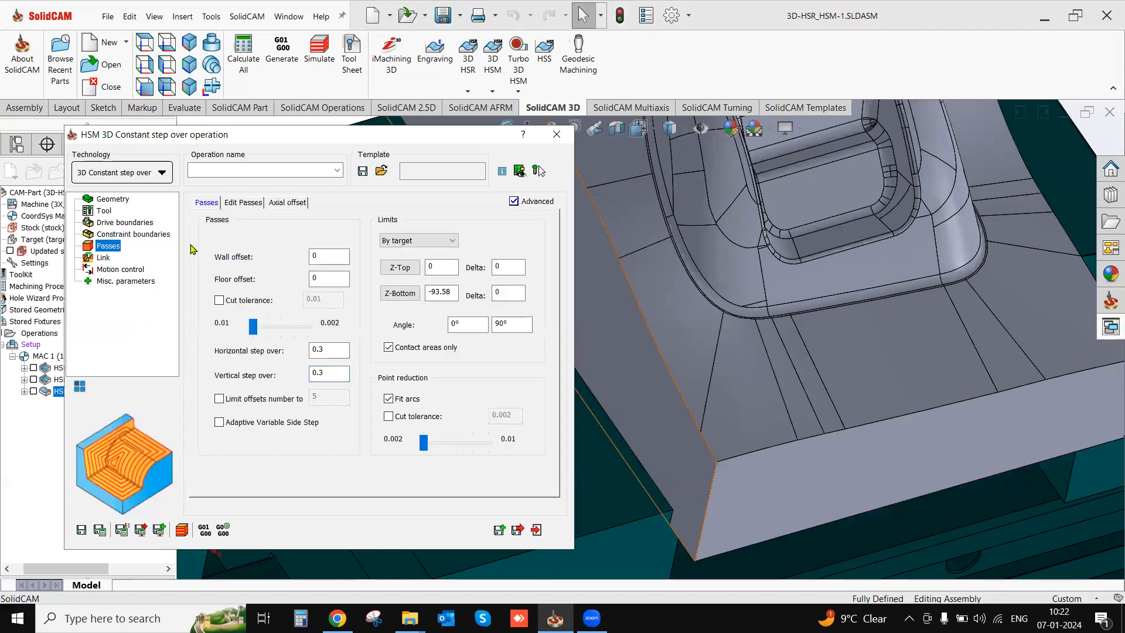
{"action": "left_click", "coordinate": [104, 257]}
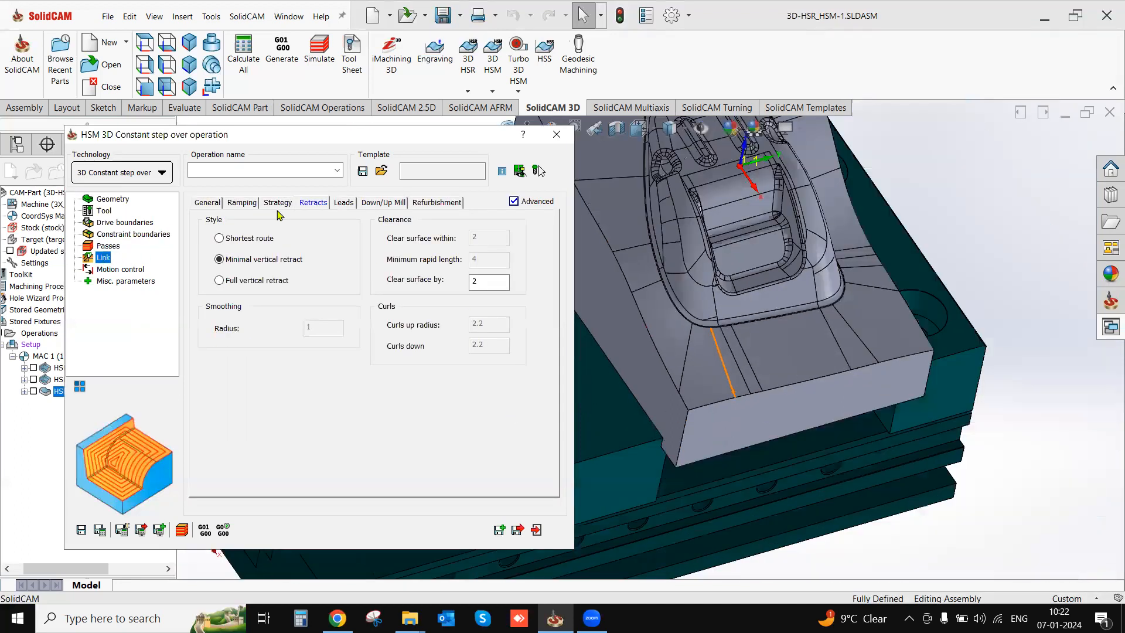
{"action": "left_click", "coordinate": [208, 202]}
{"action": "middle_click_drag", "start_coordinate": [787, 389], "coordinate": [859, 450], "text": "ctrl"}
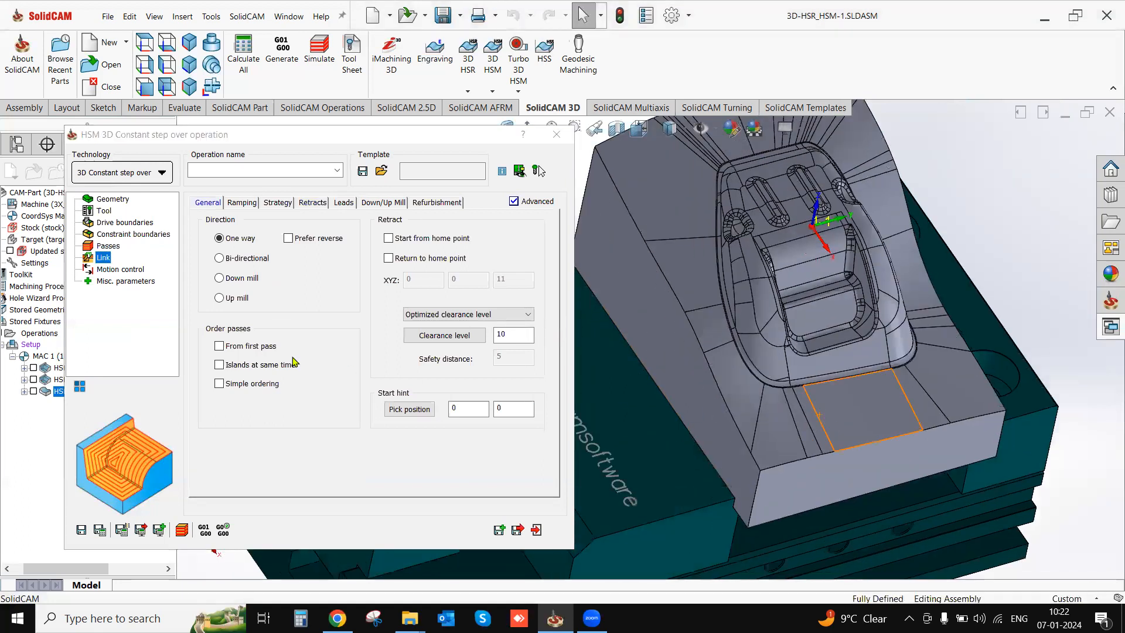
{"action": "left_click", "coordinate": [220, 346]}
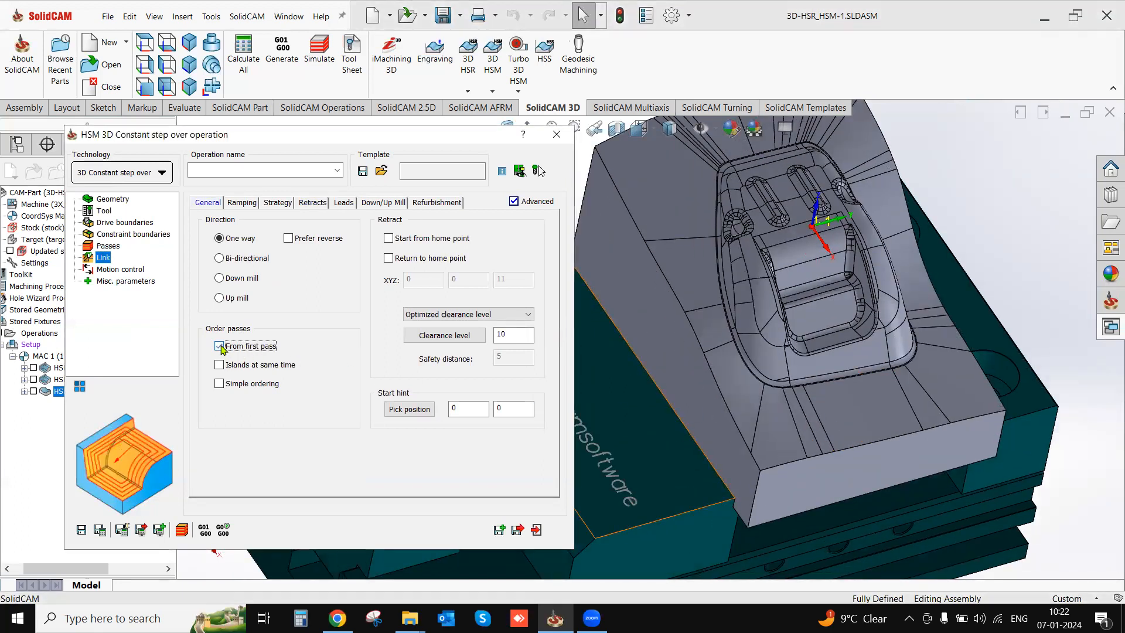
{"action": "left_click", "coordinate": [220, 346]}
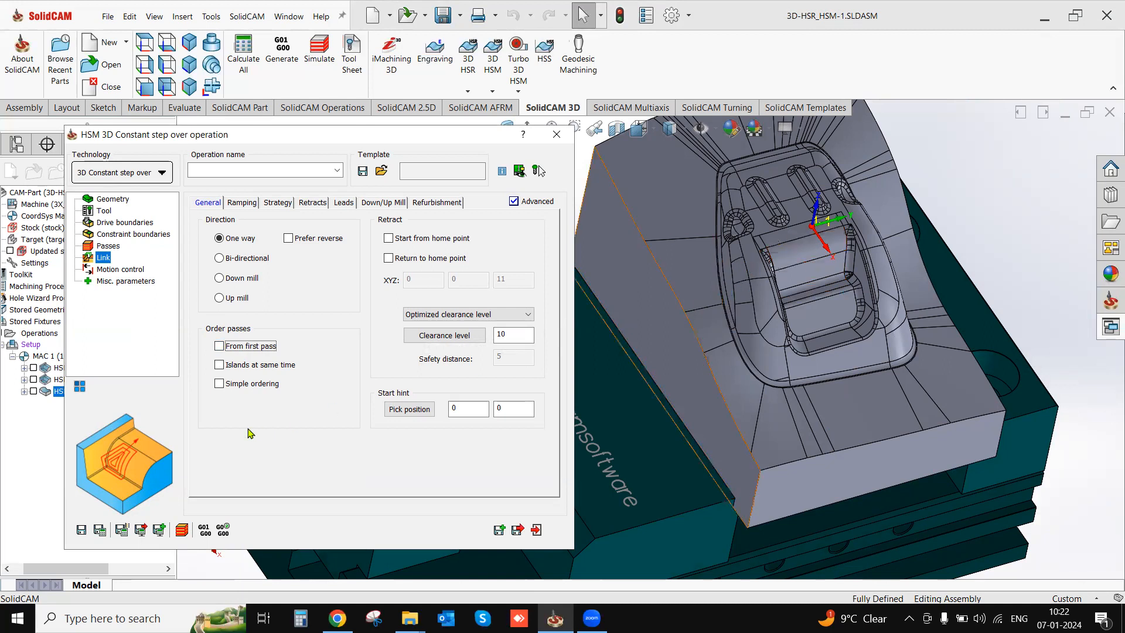
{"action": "left_click", "coordinate": [222, 347]}
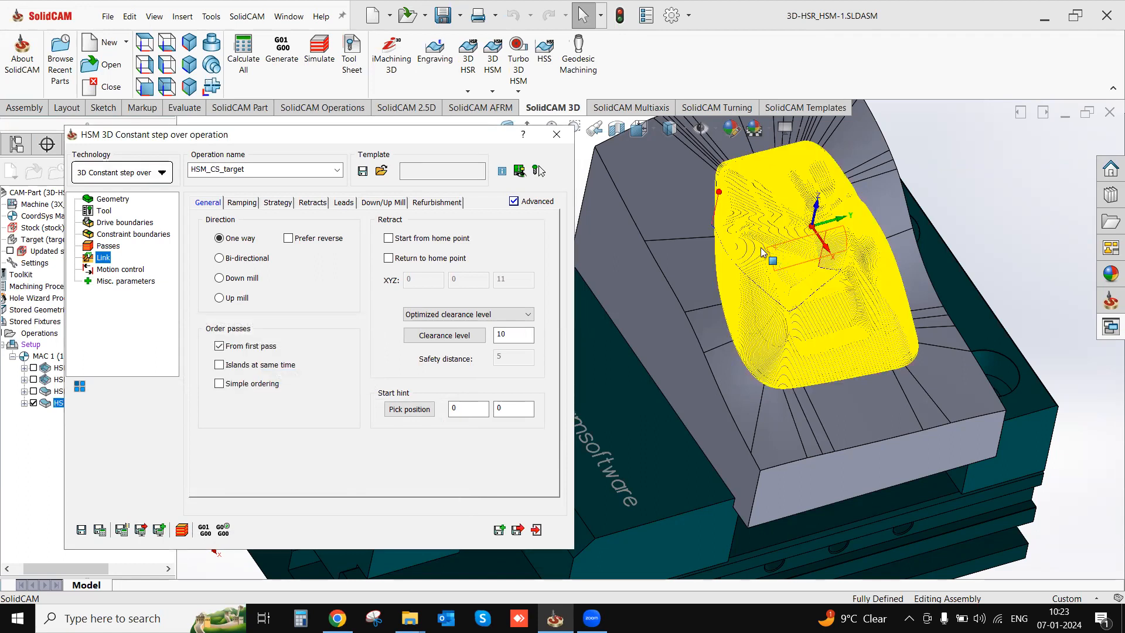
Examine the calculated constant step over toolpath across the cavity and exit the operation.
{"action": "scroll", "coordinate": [760, 249], "scroll_direction": "down", "scroll_amount": 5}
{"action": "scroll", "coordinate": [626, 230], "scroll_direction": "down", "scroll_amount": 2}
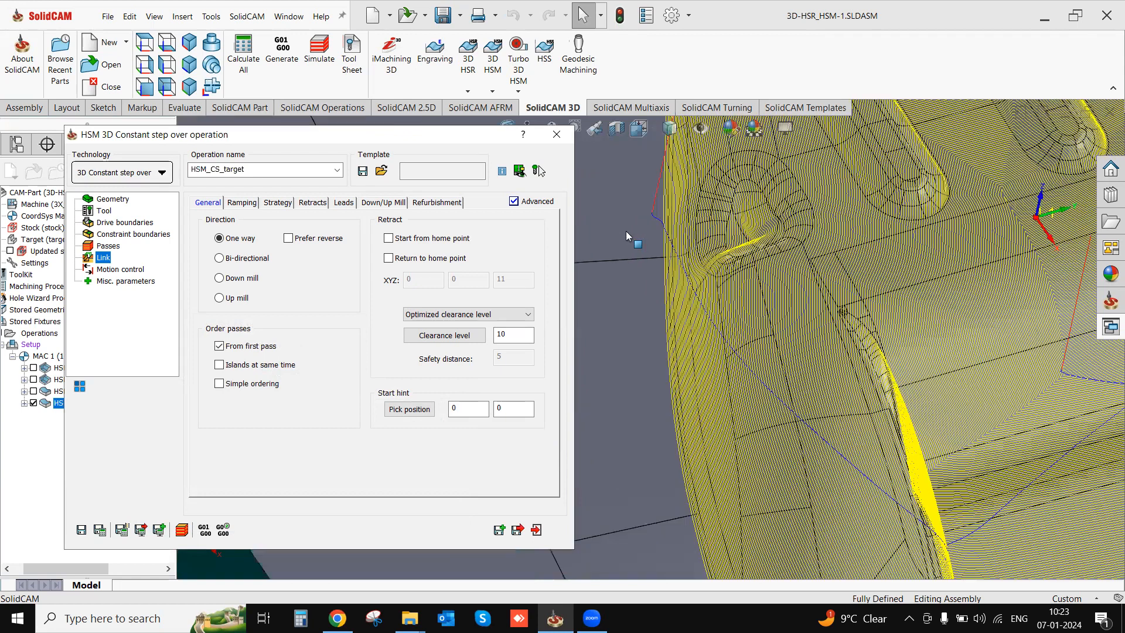
{"action": "scroll", "coordinate": [815, 361], "scroll_direction": "up", "scroll_amount": 6}
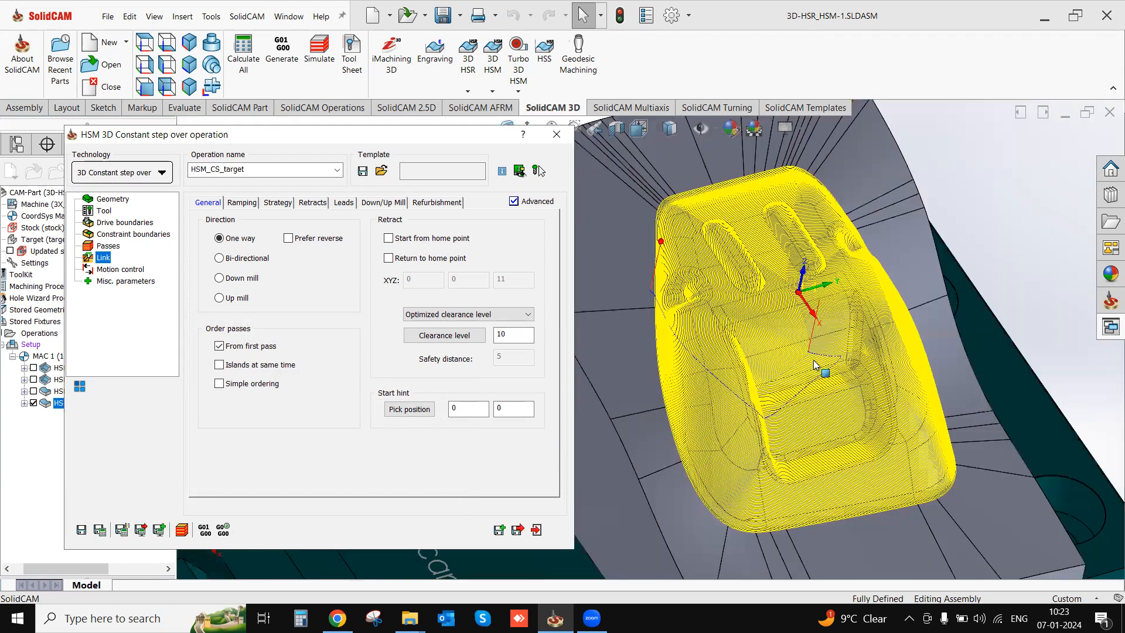
{"action": "middle_click_drag", "start_coordinate": [823, 284], "coordinate": [756, 382]}
{"action": "left_click", "coordinate": [538, 529]}
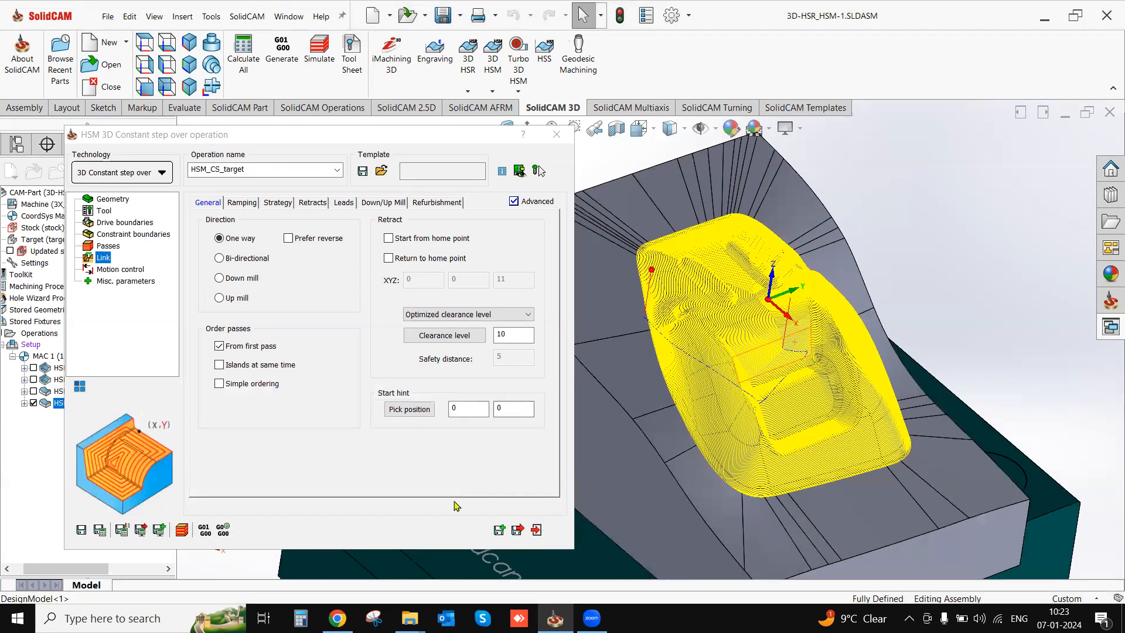
Show the morphed toolpath together with the constant step over toolpath to compare their coverage, and hide both.
{"action": "left_click", "coordinate": [34, 391]}
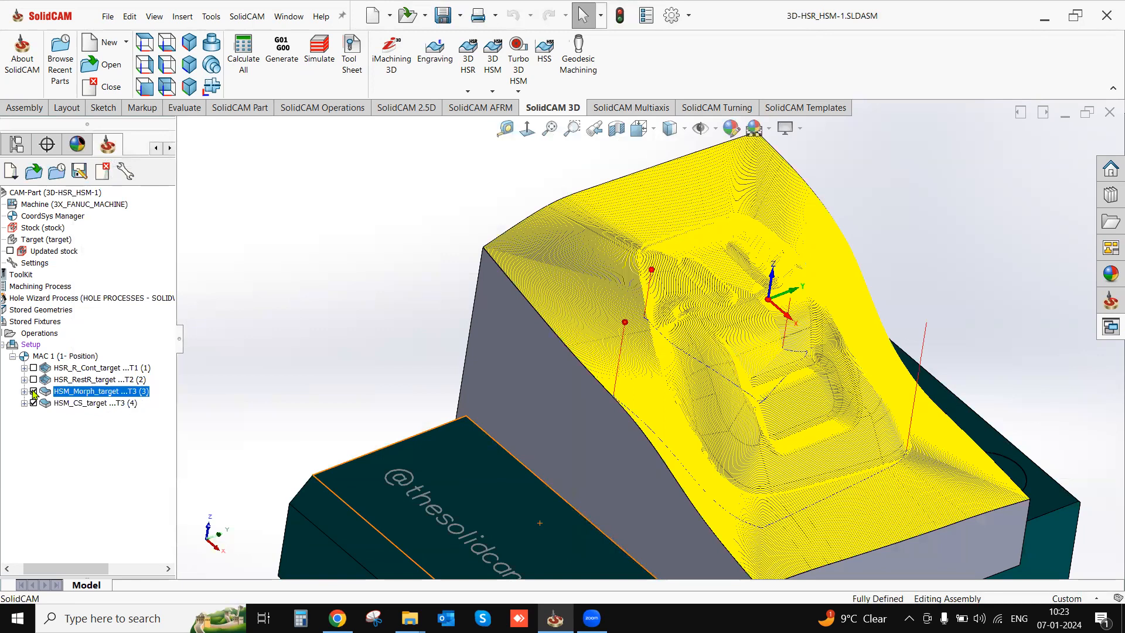
{"action": "middle_click_drag", "start_coordinate": [740, 405], "coordinate": [586, 410]}
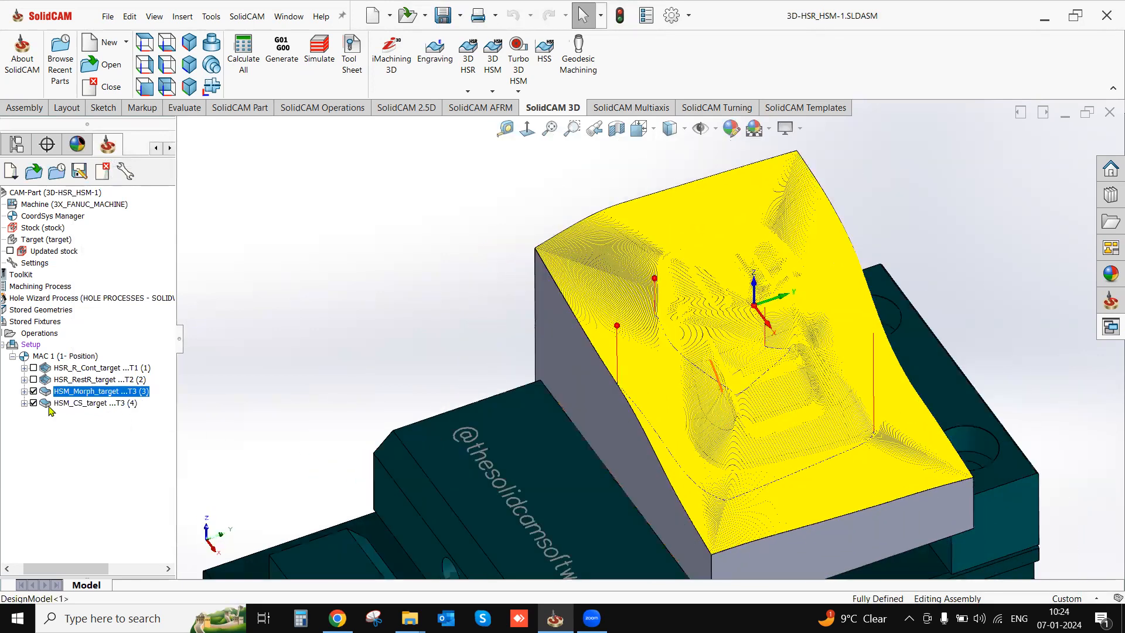
{"action": "left_click", "coordinate": [33, 403]}
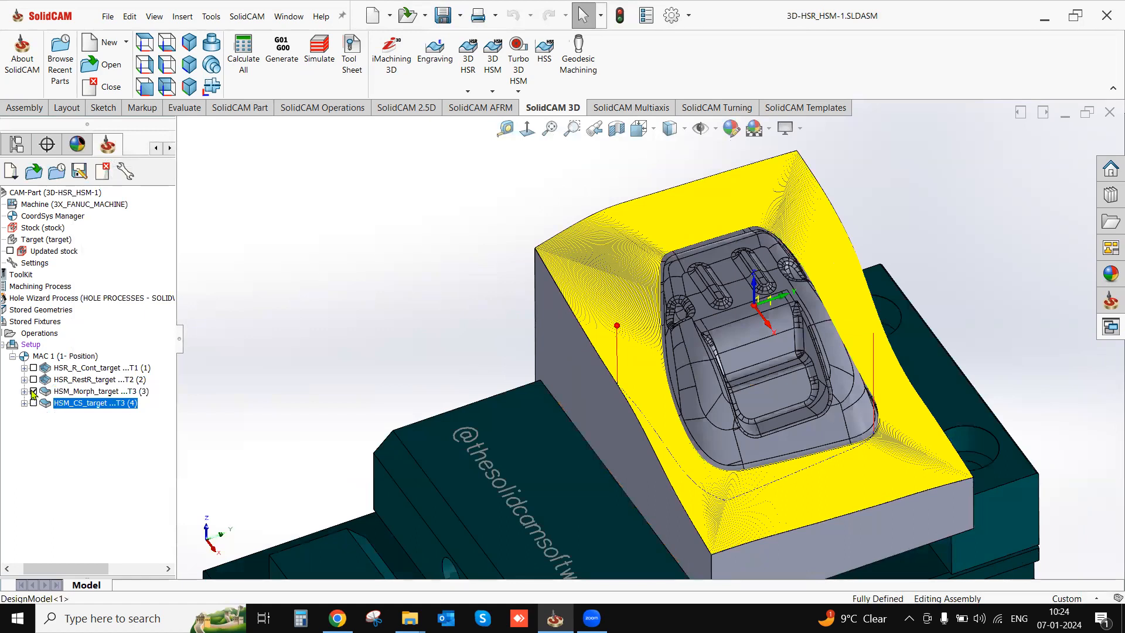
{"action": "left_click", "coordinate": [33, 392]}
Simulate the 3D constant step over operation in SolidVerify and play the cutting on the previously machined stock.
{"action": "right_click", "coordinate": [77, 403]}
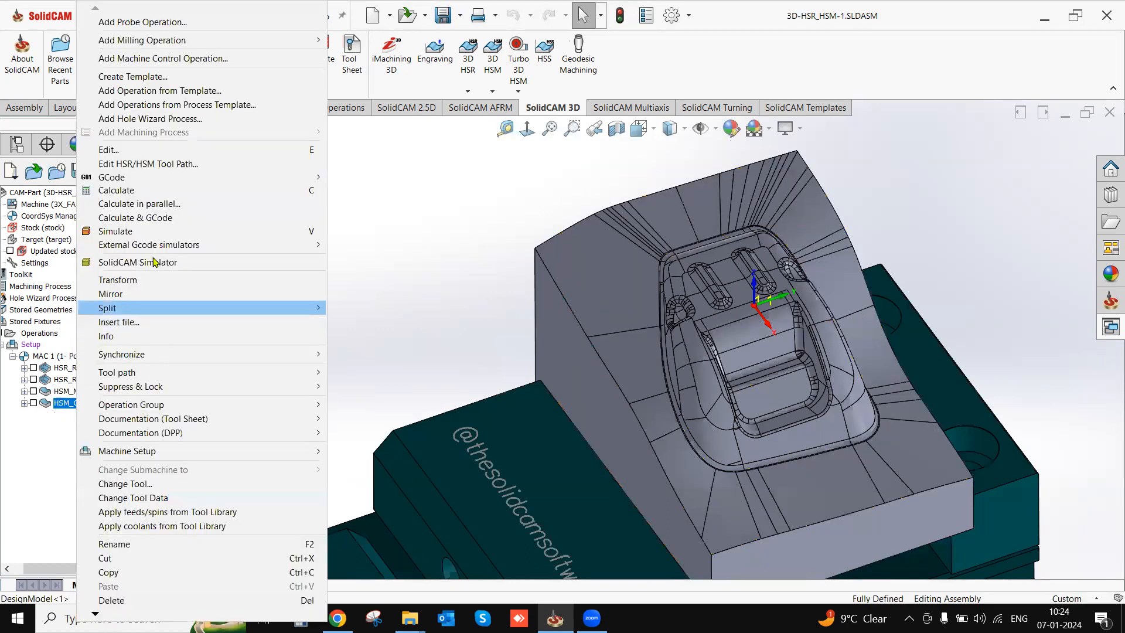
{"action": "left_click", "coordinate": [136, 234]}
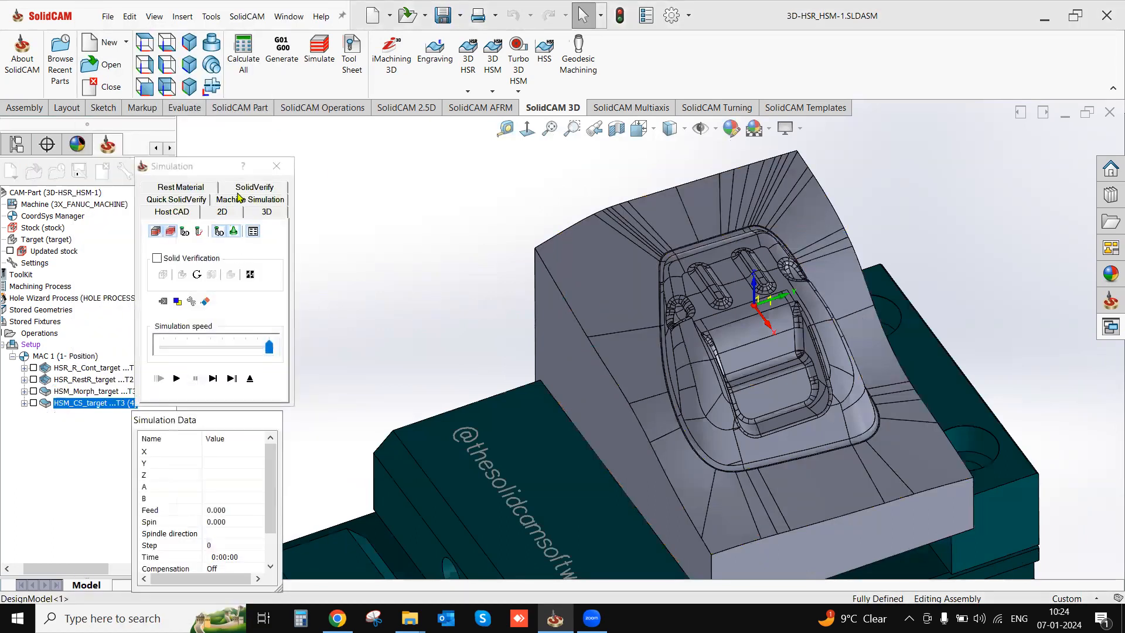
{"action": "left_click", "coordinate": [246, 188]}
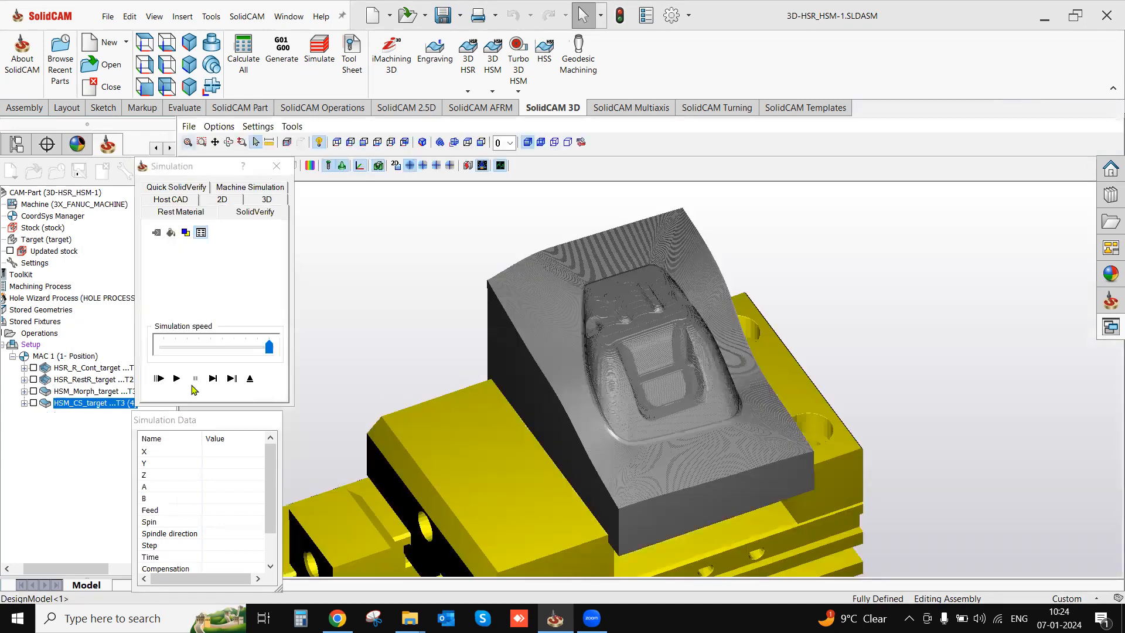
{"action": "left_click", "coordinate": [176, 378]}
Examine the material removal around the cavity edge, walls and floor while the constant step over simulation plays to the end.
{"action": "scroll", "coordinate": [568, 351], "scroll_direction": "up", "scroll_amount": 3}
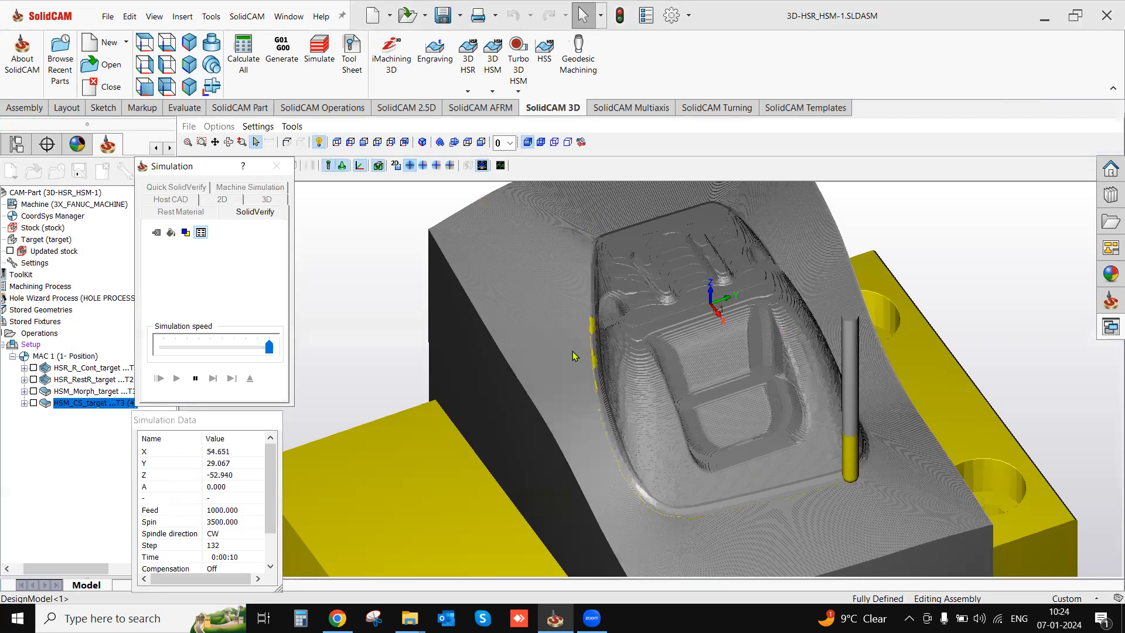
{"action": "scroll", "coordinate": [622, 431], "scroll_direction": "up", "scroll_amount": 1}
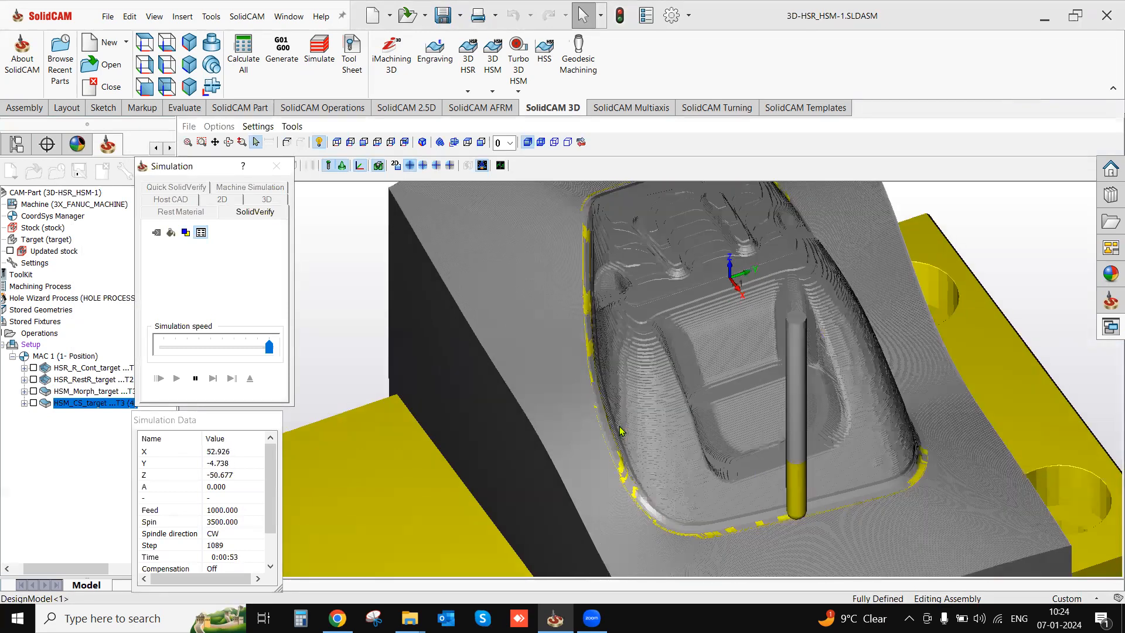
{"action": "scroll", "coordinate": [599, 431], "scroll_direction": "up", "scroll_amount": 1}
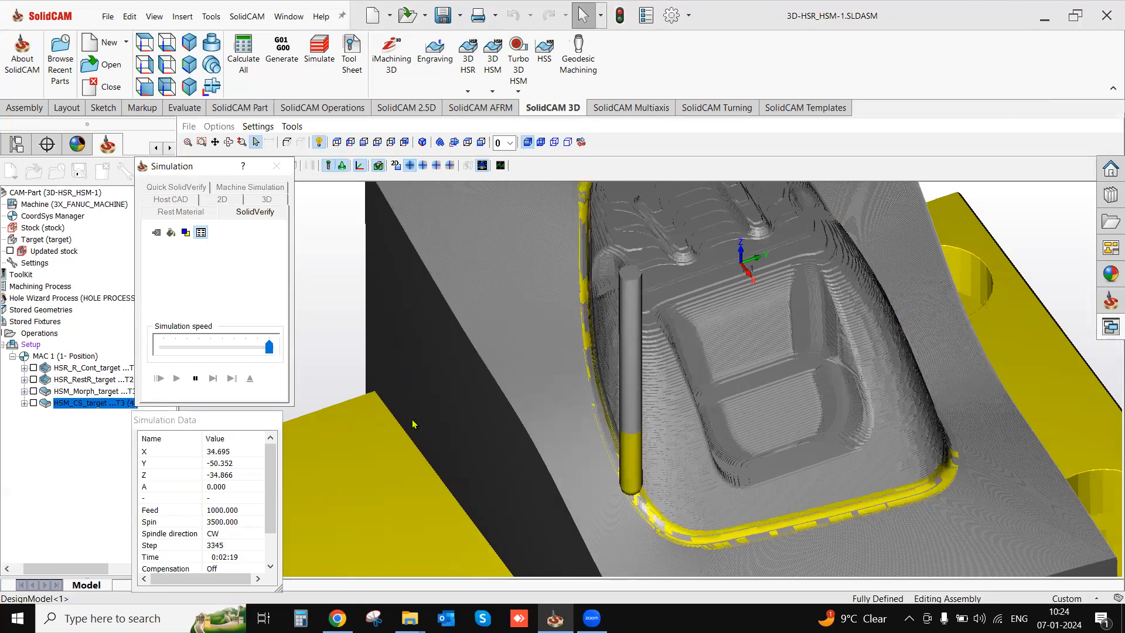
{"action": "scroll", "coordinate": [671, 430], "scroll_direction": "down", "scroll_amount": 2}
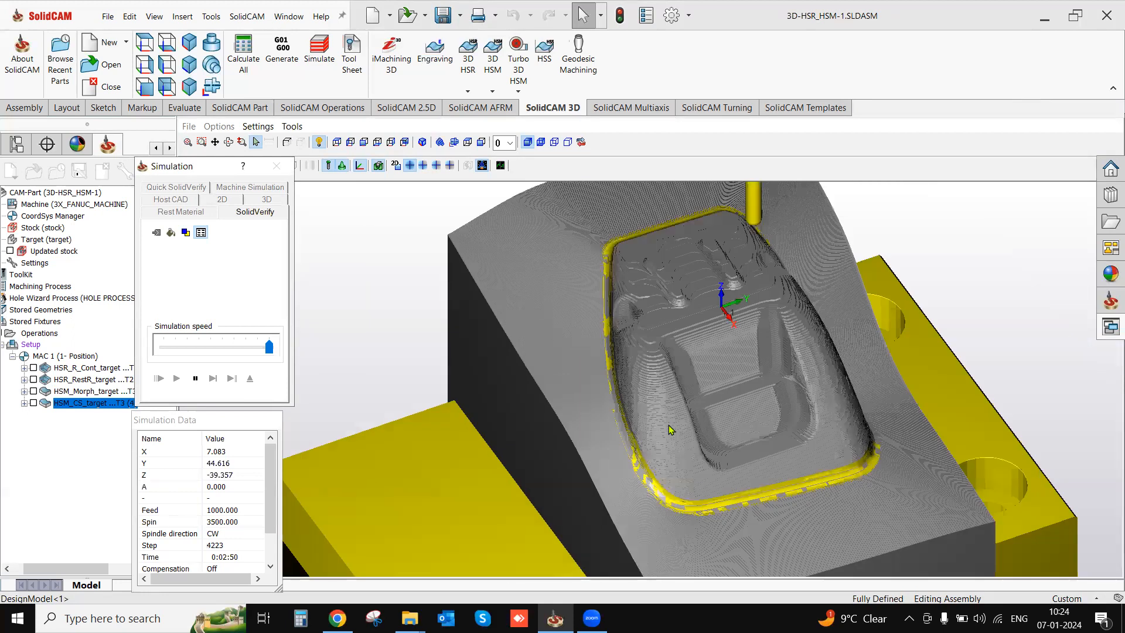
{"action": "mouse_move", "coordinate": [698, 370]}
{"action": "middle_mouse_down"}
{"action": "mouse_move", "coordinate": [699, 359]}
{"action": "mouse_move", "coordinate": [706, 374]}
{"action": "middle_mouse_up"}
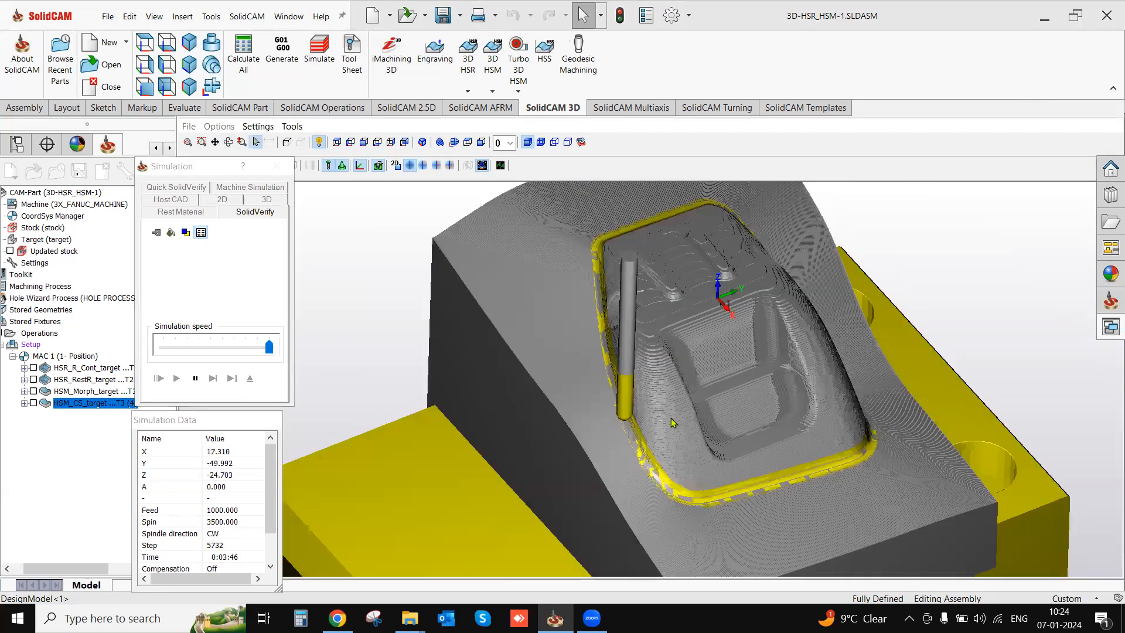
{"action": "scroll", "coordinate": [671, 420], "scroll_direction": "down", "scroll_amount": 3}
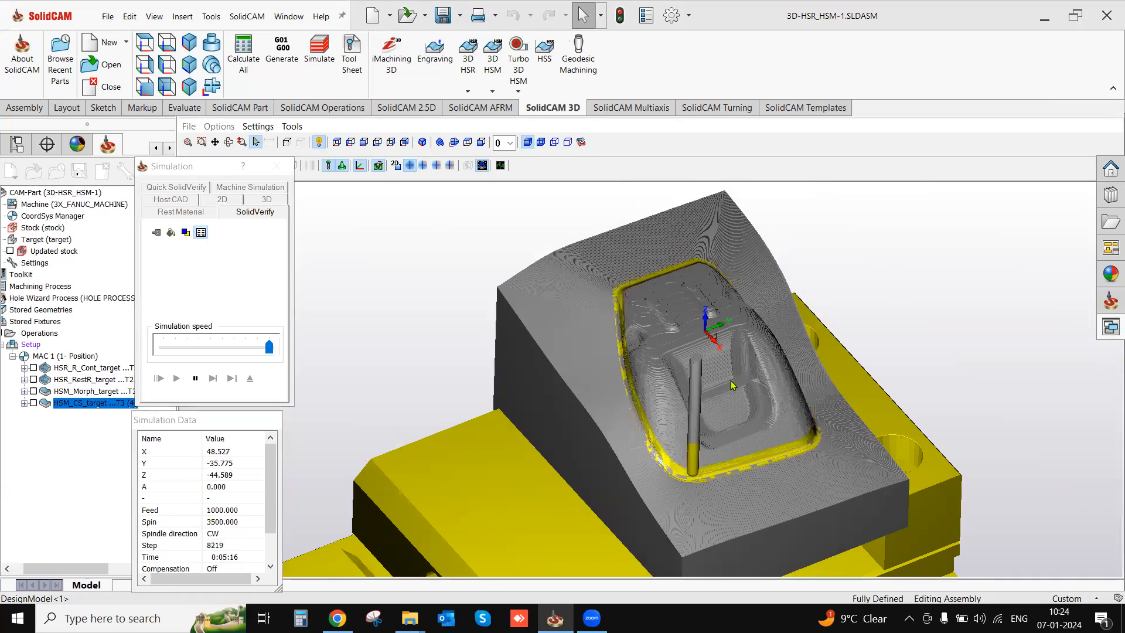
{"action": "scroll", "coordinate": [766, 357], "scroll_direction": "up", "scroll_amount": 3}
{"action": "scroll", "coordinate": [766, 357], "scroll_direction": "down", "scroll_amount": 3}
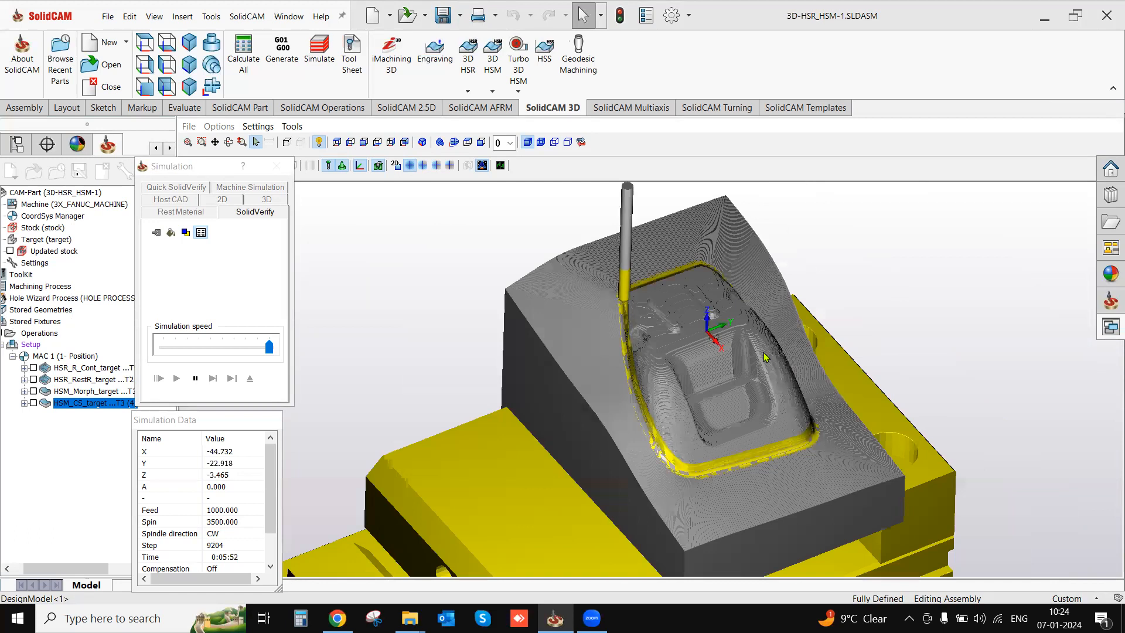
{"action": "mouse_move", "coordinate": [717, 375]}
{"action": "middle_mouse_down"}
{"action": "mouse_move", "coordinate": [756, 299]}
{"action": "mouse_move", "coordinate": [712, 378]}
{"action": "mouse_move", "coordinate": [728, 404]}
{"action": "mouse_move", "coordinate": [680, 399]}
{"action": "mouse_move", "coordinate": [744, 395]}
{"action": "mouse_move", "coordinate": [718, 419]}
{"action": "mouse_move", "coordinate": [707, 391]}
{"action": "middle_mouse_up"}
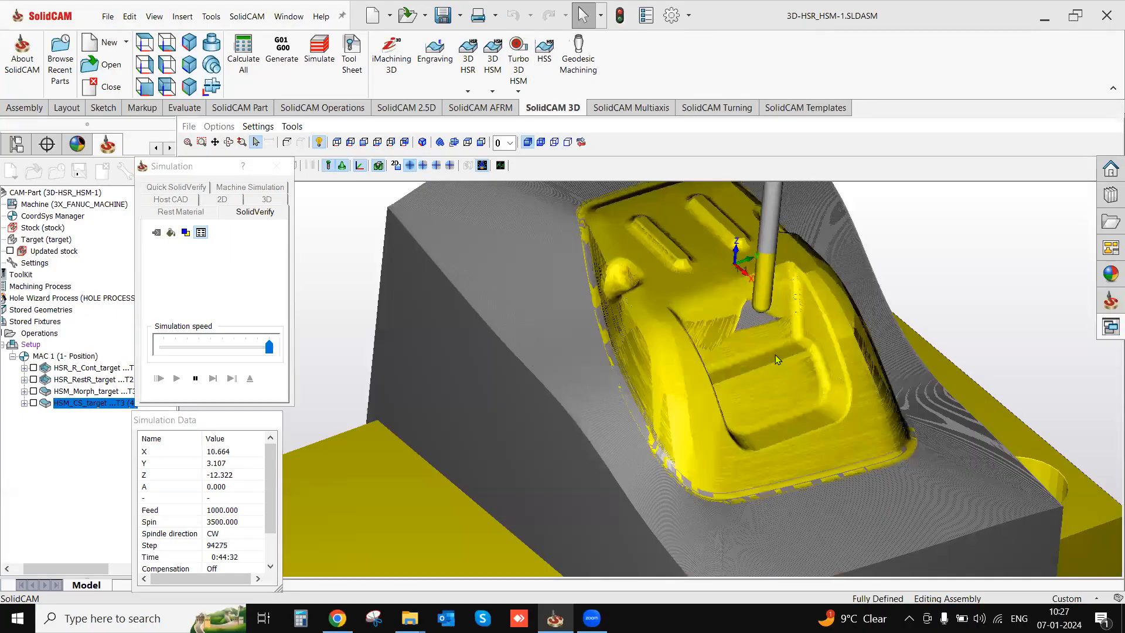
{"action": "scroll", "coordinate": [775, 354], "scroll_direction": "up", "scroll_amount": 2}
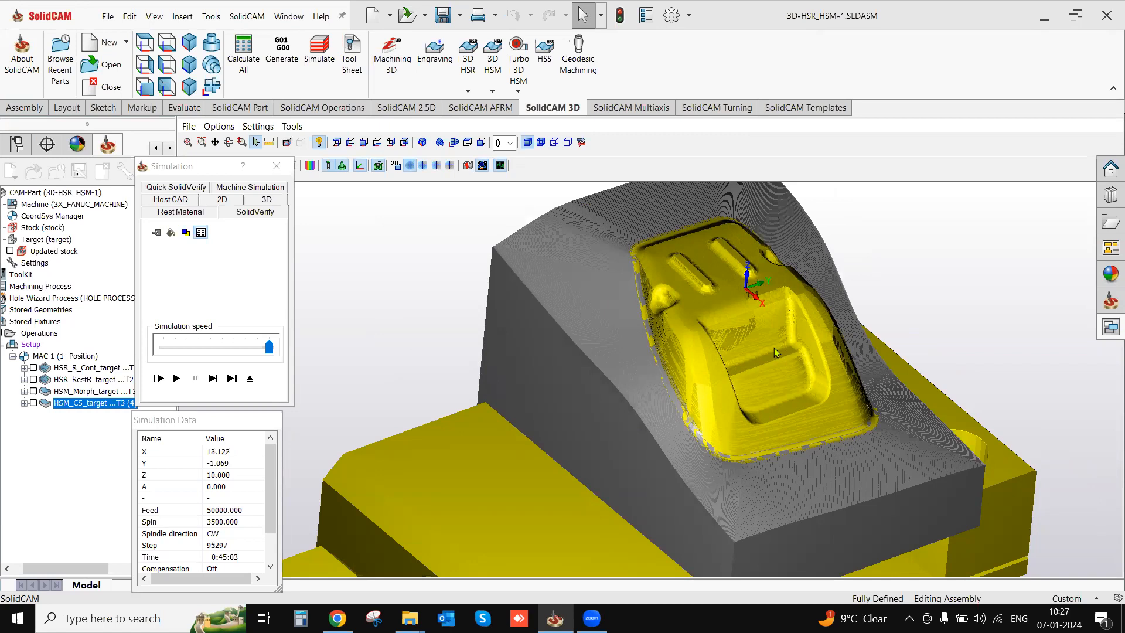
{"action": "scroll", "coordinate": [774, 347], "scroll_direction": "down", "scroll_amount": 2}
{"action": "middle_click_drag", "start_coordinate": [790, 335], "coordinate": [780, 367]}
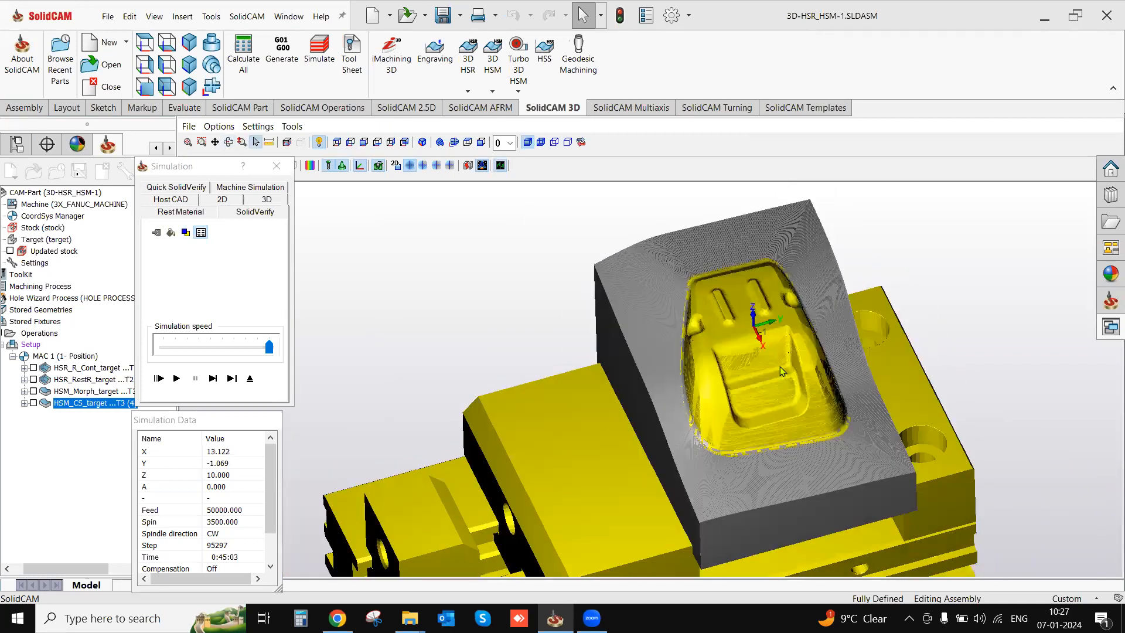
Compare the machined stock with the target by deviation colours, and view the simulation's tool facet accuracy settings.
{"action": "left_click", "coordinate": [310, 166]}
{"action": "left_click", "coordinate": [872, 168]}
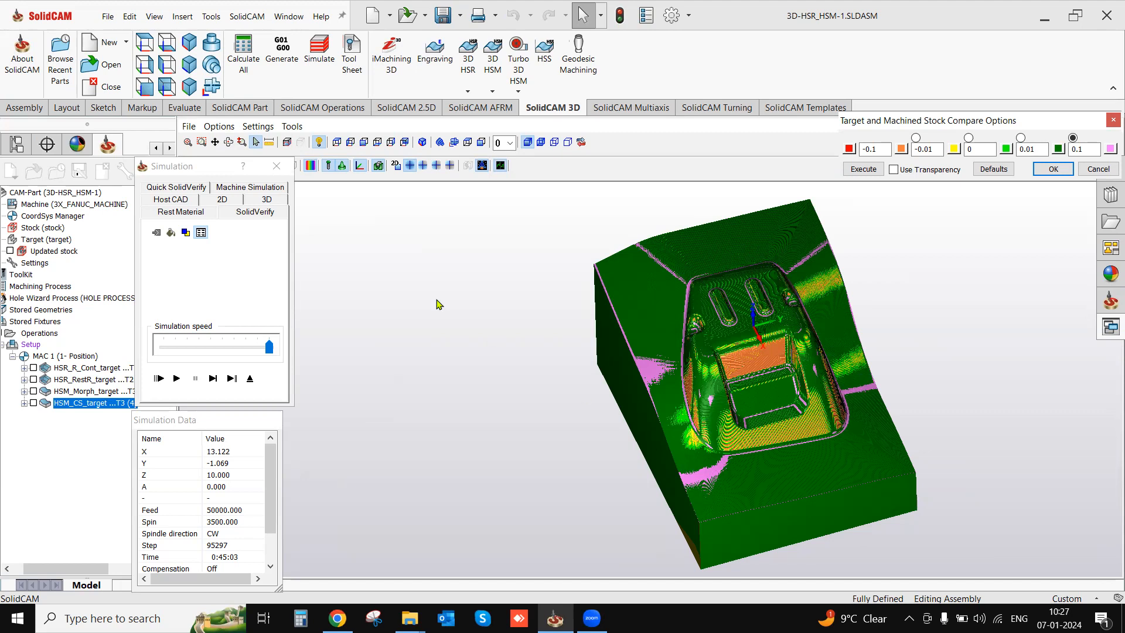
{"action": "left_click", "coordinate": [258, 127]}
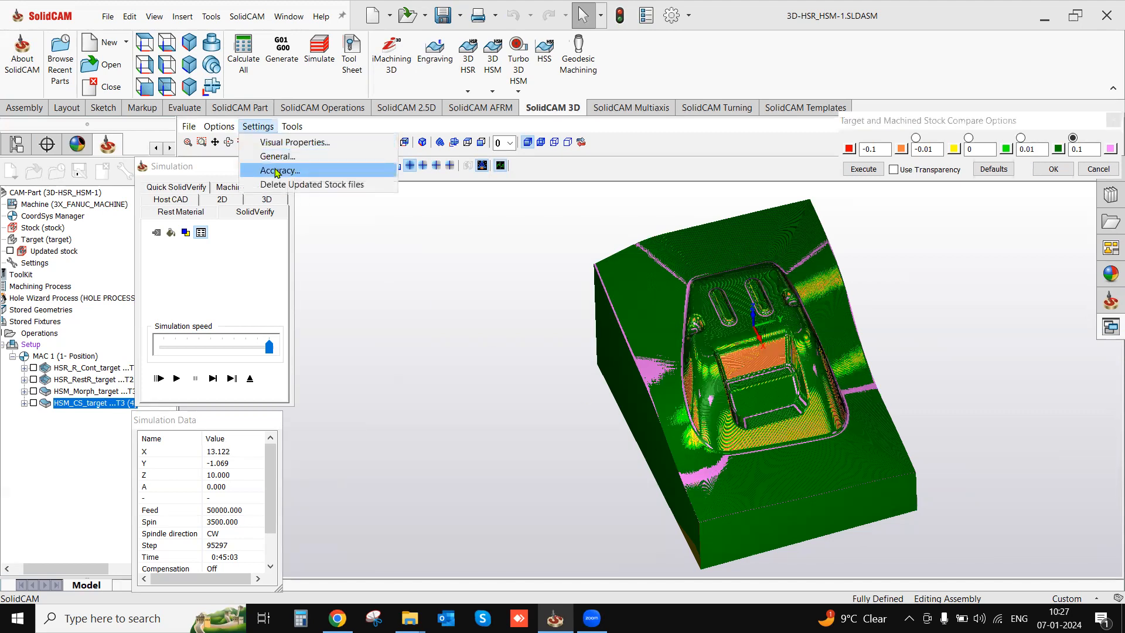
{"action": "left_click", "coordinate": [275, 171]}
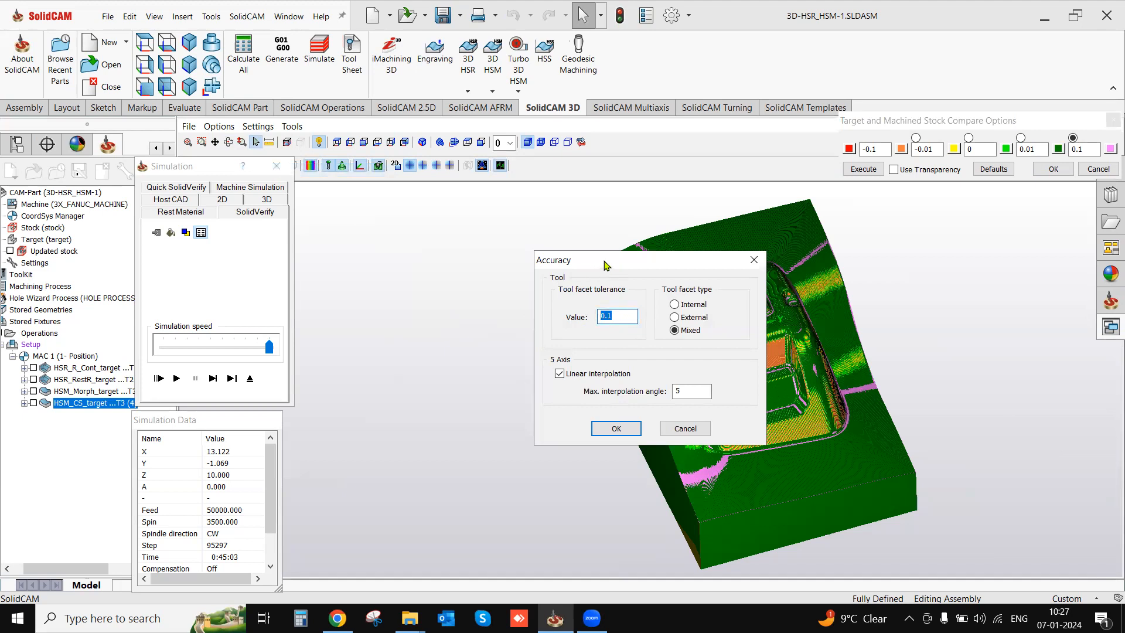
{"action": "left_click_drag", "start_coordinate": [606, 265], "coordinate": [576, 256]}
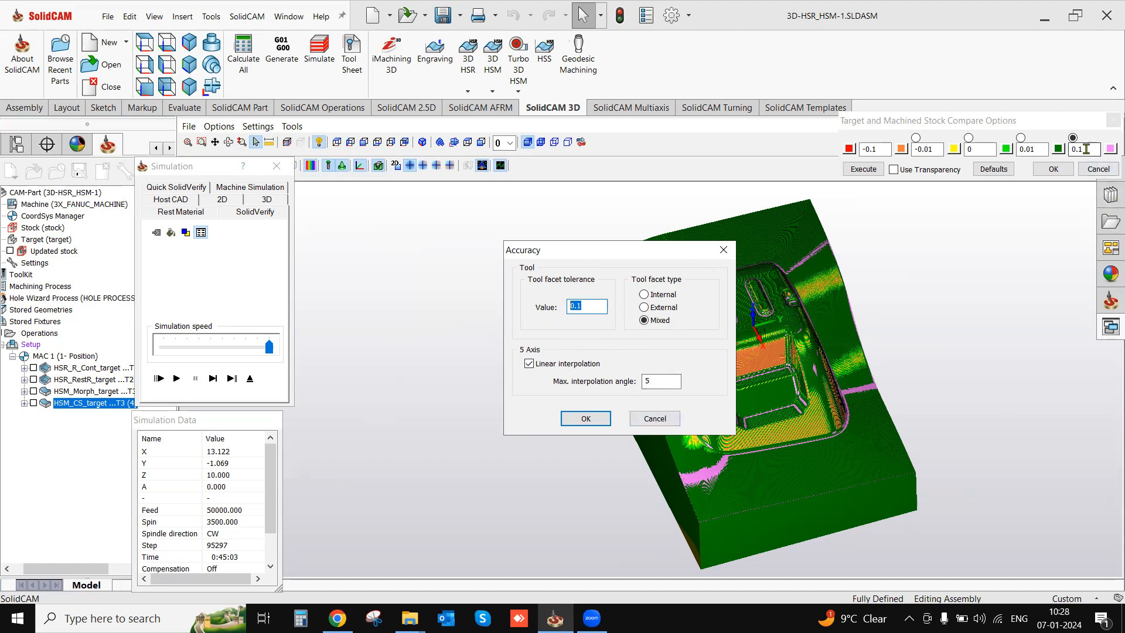
Set the highest deviation limit of the stock comparison to 0.15 and execute the comparison again.
{"action": "left_click", "coordinate": [1083, 149]}
{"action": "type", "text": "0.1"}
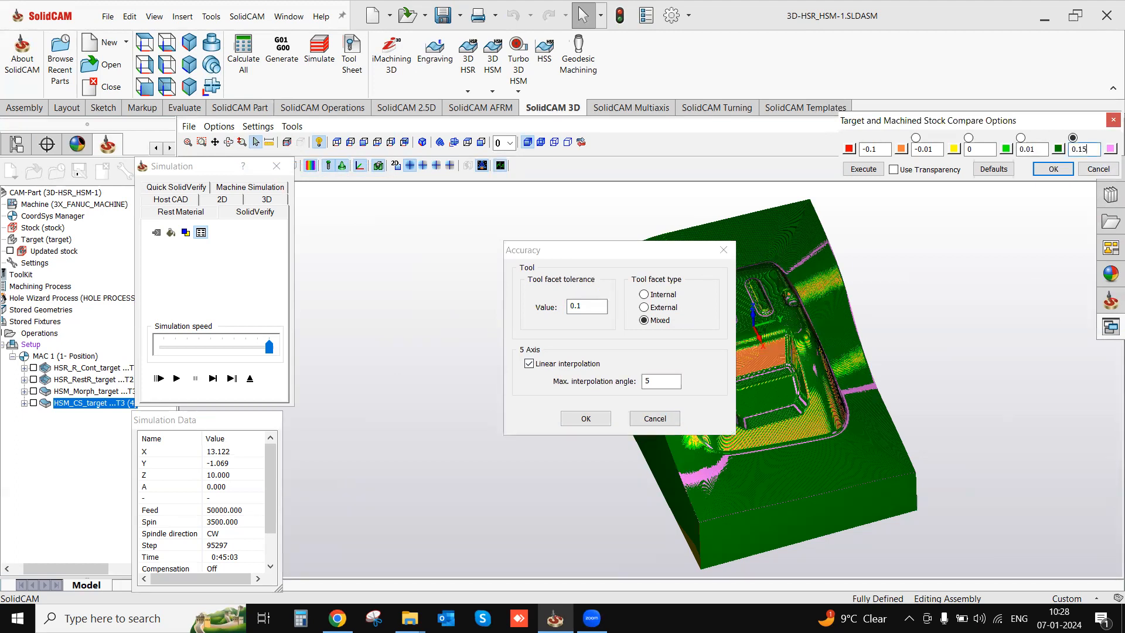
{"action": "left_click", "coordinate": [871, 173]}
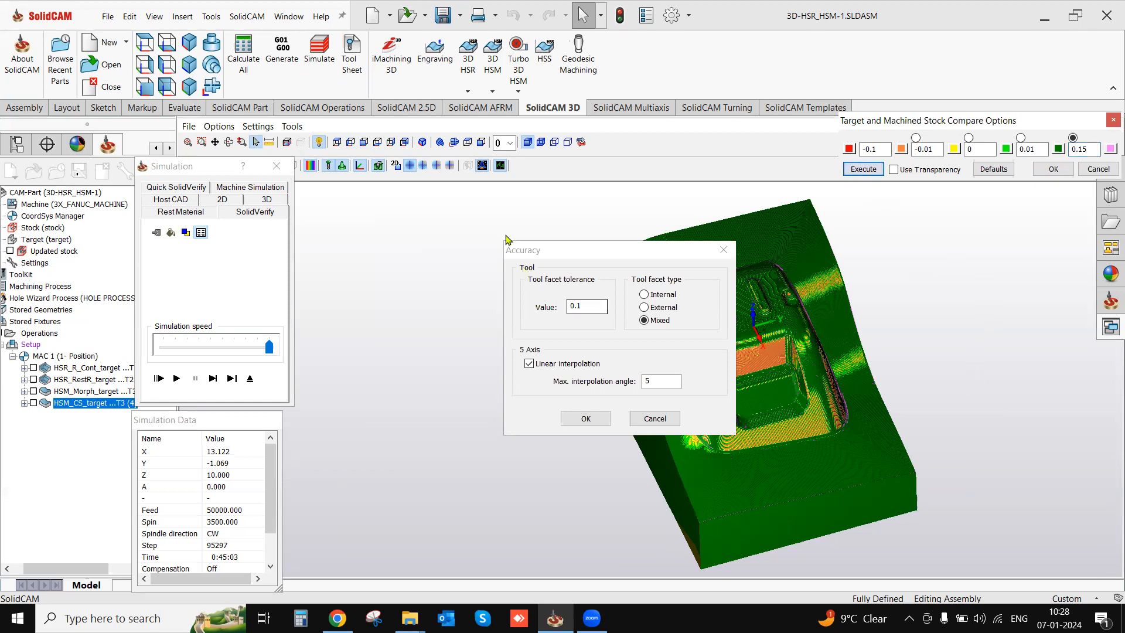
Cancel the accuracy settings, inspect the coloured deviations on the part, and exit the simulation.
{"action": "left_click_drag", "start_coordinate": [597, 259], "coordinate": [519, 258]}
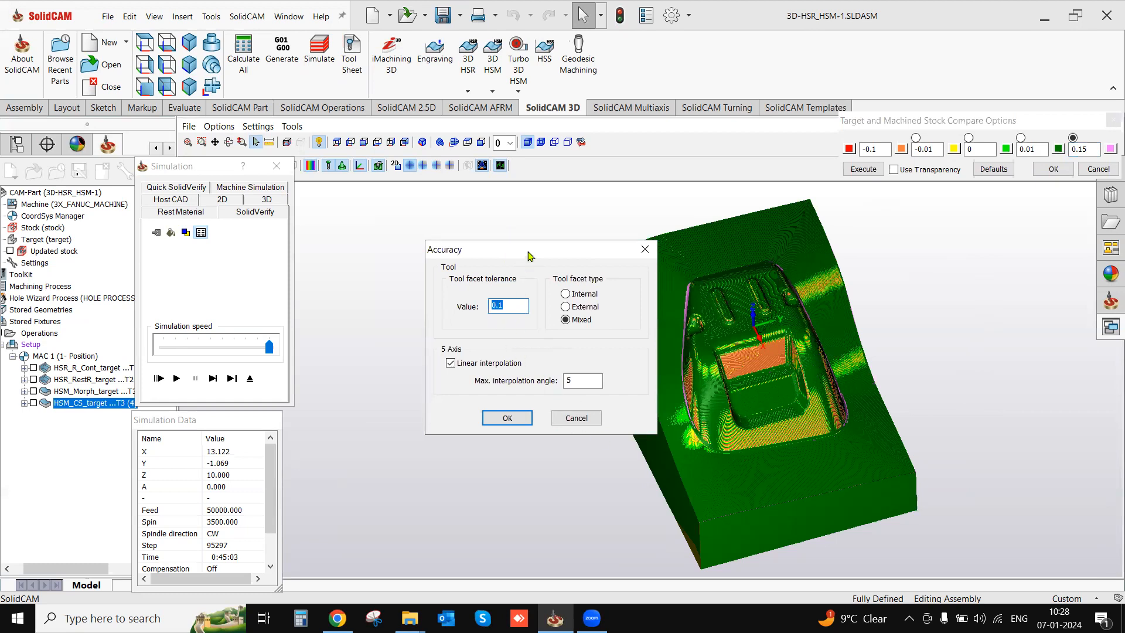
{"action": "left_click_drag", "start_coordinate": [528, 256], "coordinate": [505, 251]}
{"action": "left_click", "coordinate": [564, 415]}
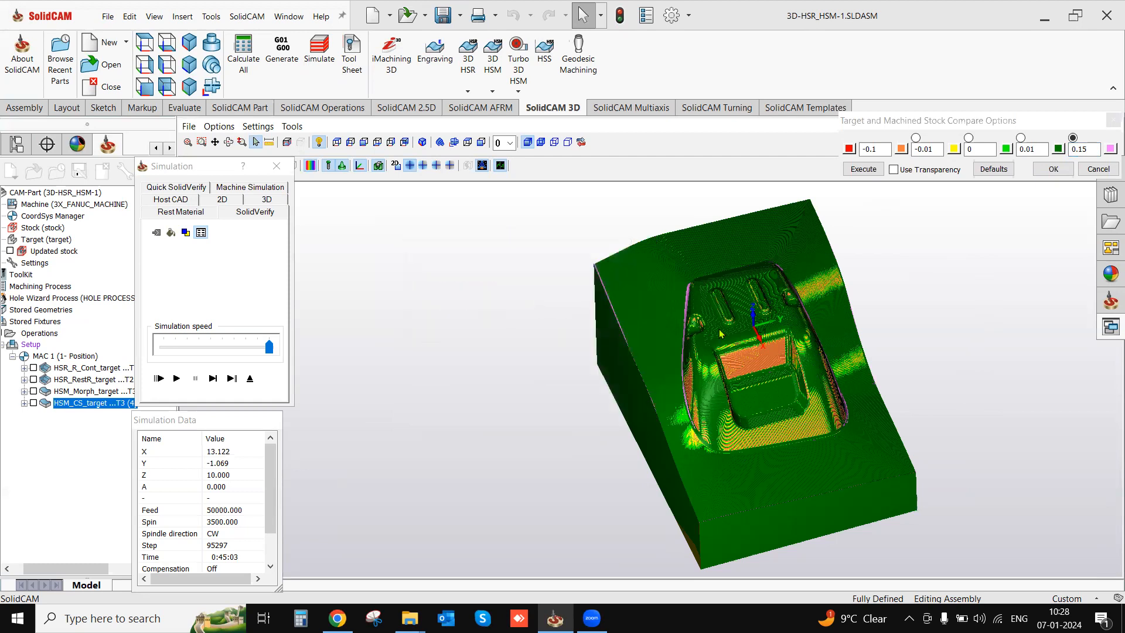
{"action": "middle_click_drag", "start_coordinate": [715, 339], "coordinate": [700, 334]}
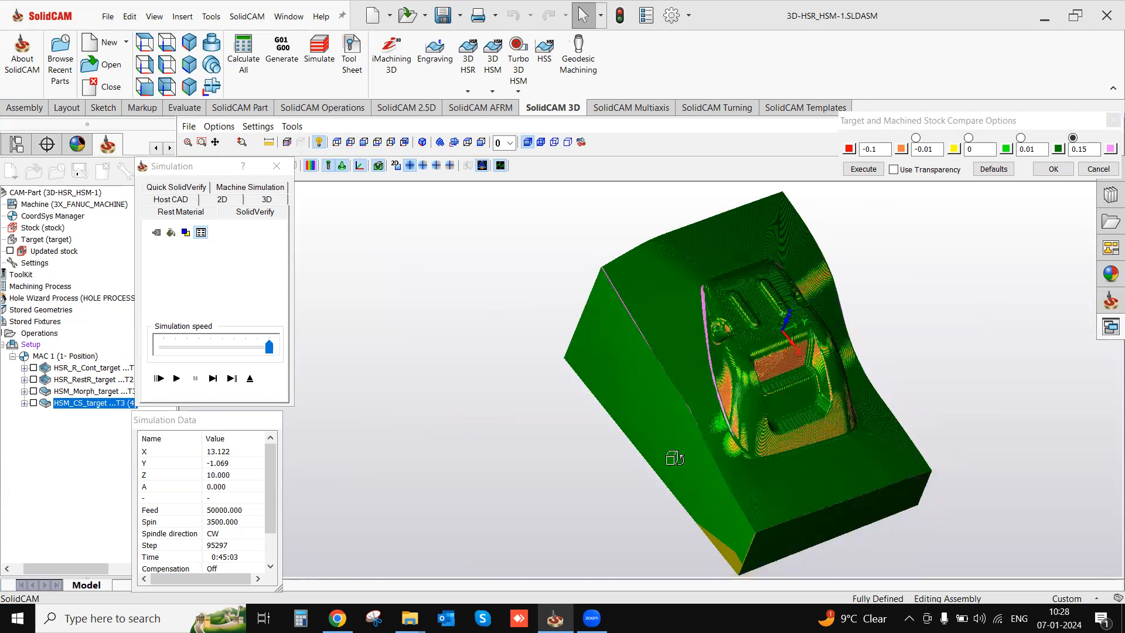
{"action": "left_click", "coordinate": [251, 378]}
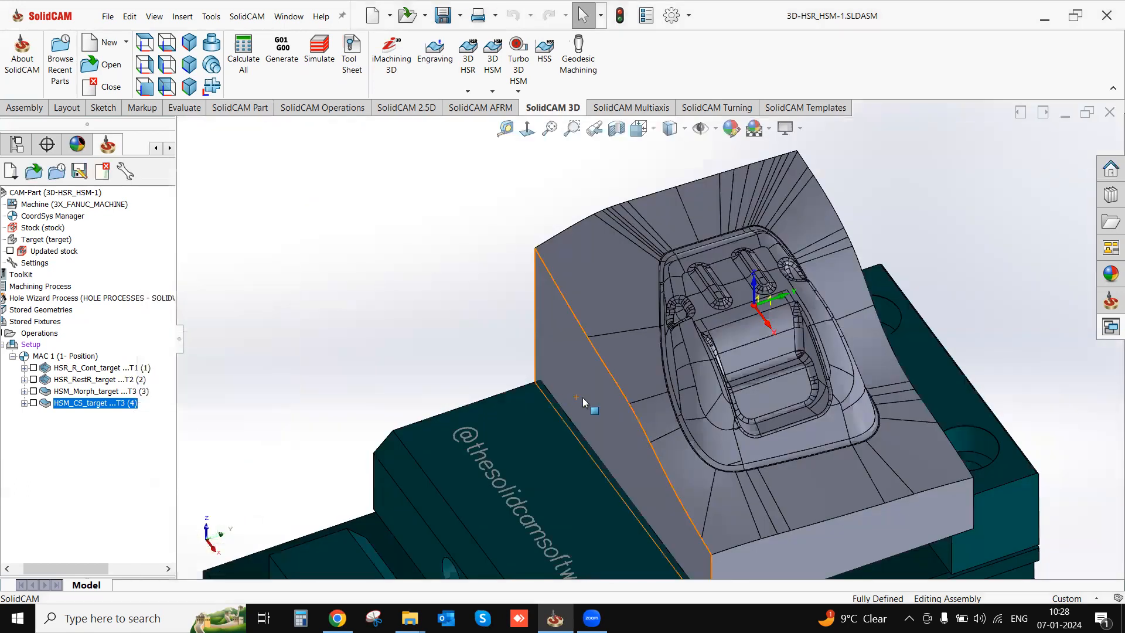
Add an HSM Rest machining operation for the part.
{"action": "middle_click_drag", "start_coordinate": [597, 313], "coordinate": [609, 317]}
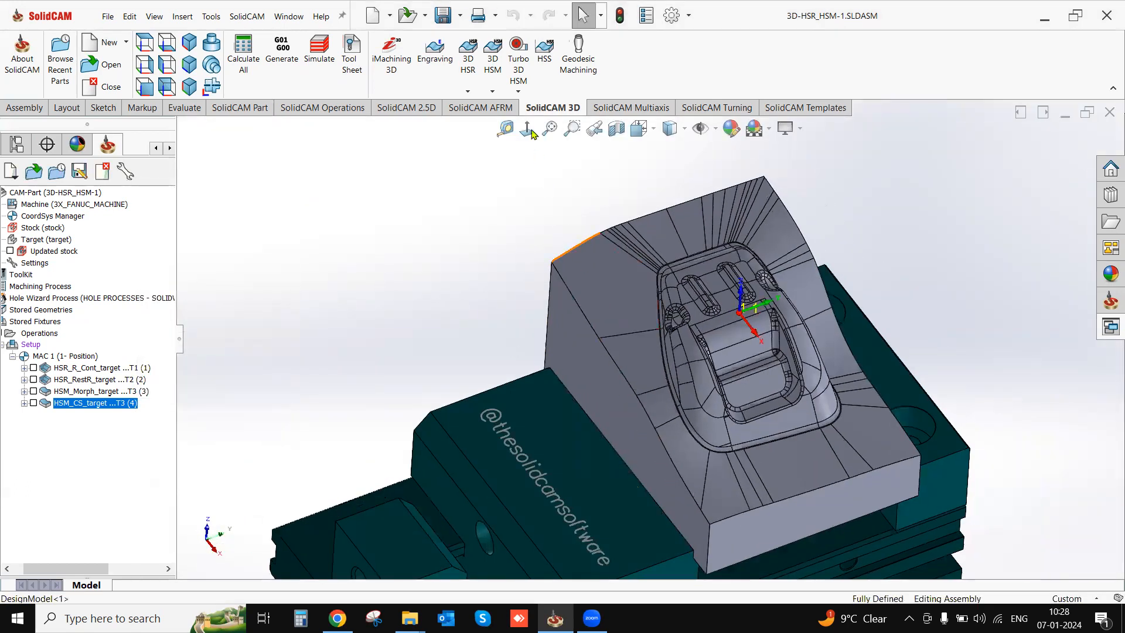
{"action": "left_click", "coordinate": [493, 92]}
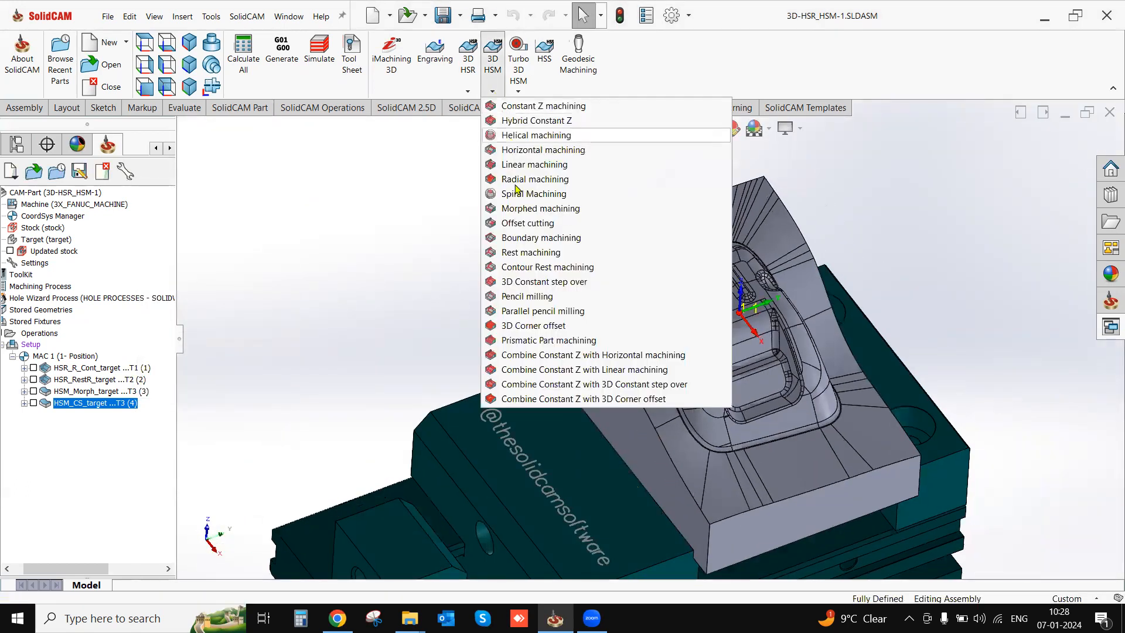
{"action": "left_click", "coordinate": [523, 253]}
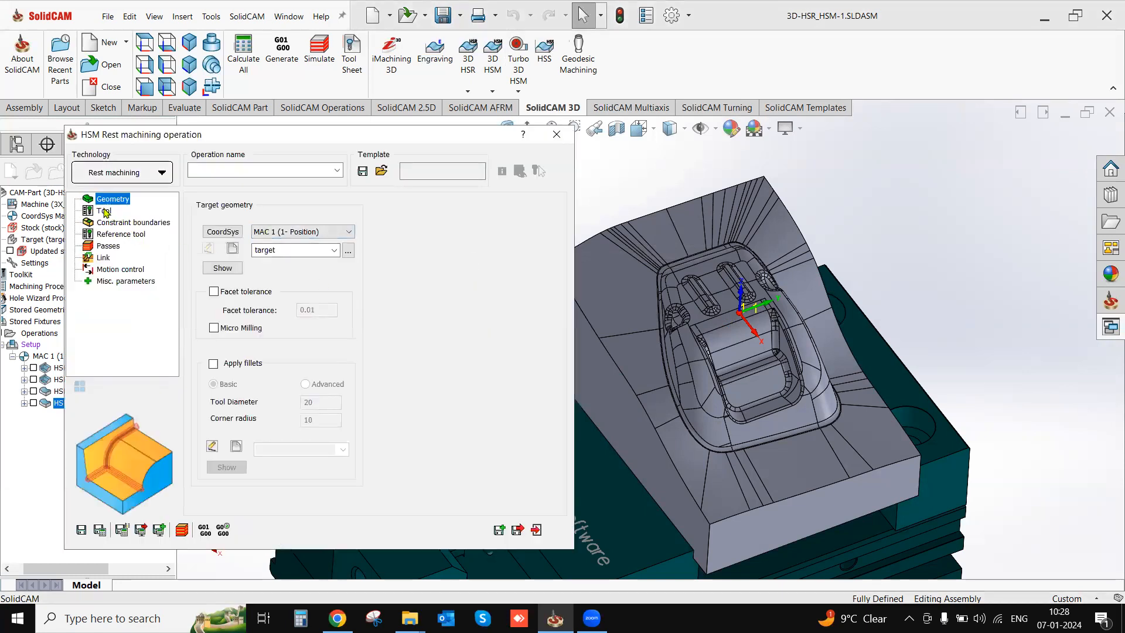
Create a new ball nose mill with a 3 mm diameter and assign it to the rest machining operation.
{"action": "left_click", "coordinate": [104, 211]}
{"action": "left_click", "coordinate": [287, 442]}
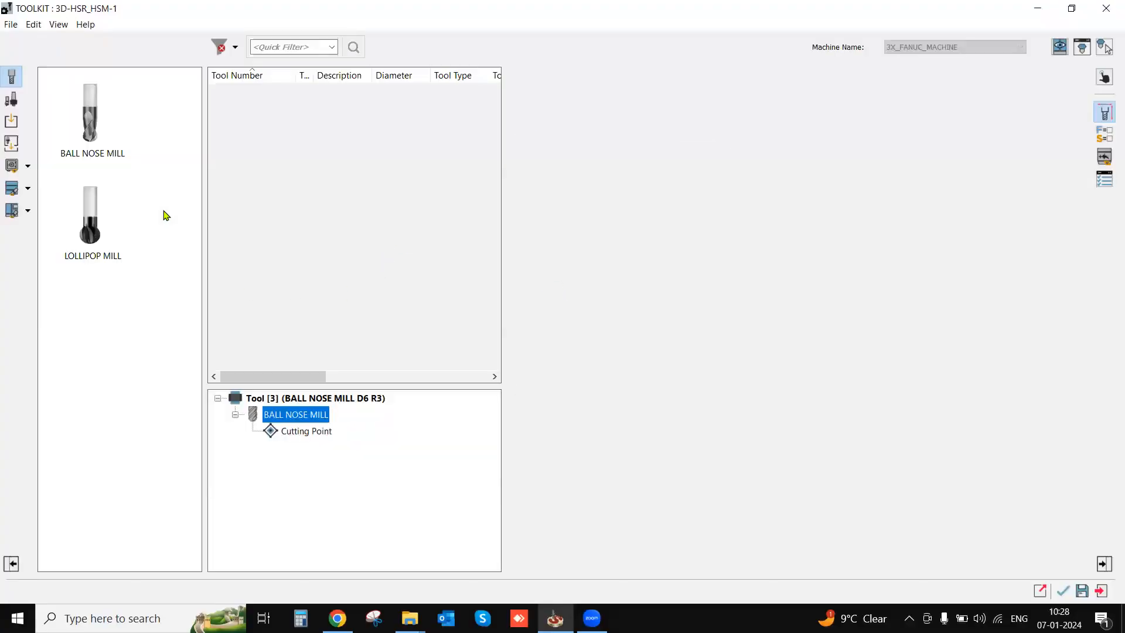
{"action": "left_click_drag", "start_coordinate": [91, 155], "coordinate": [303, 214]}
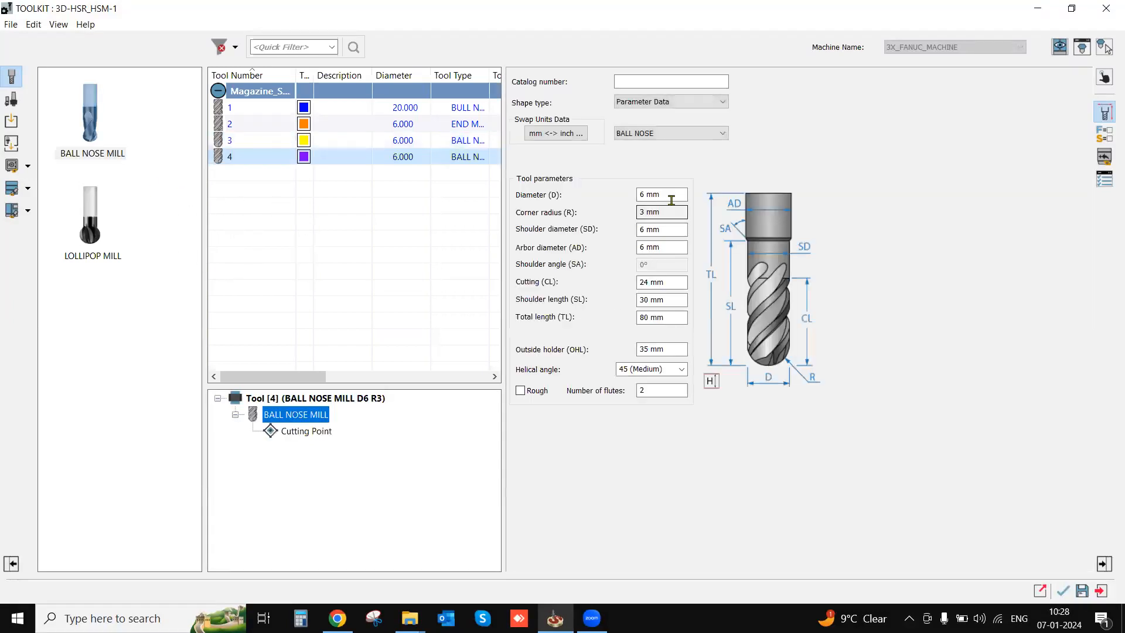
{"action": "type", "text": "3"}
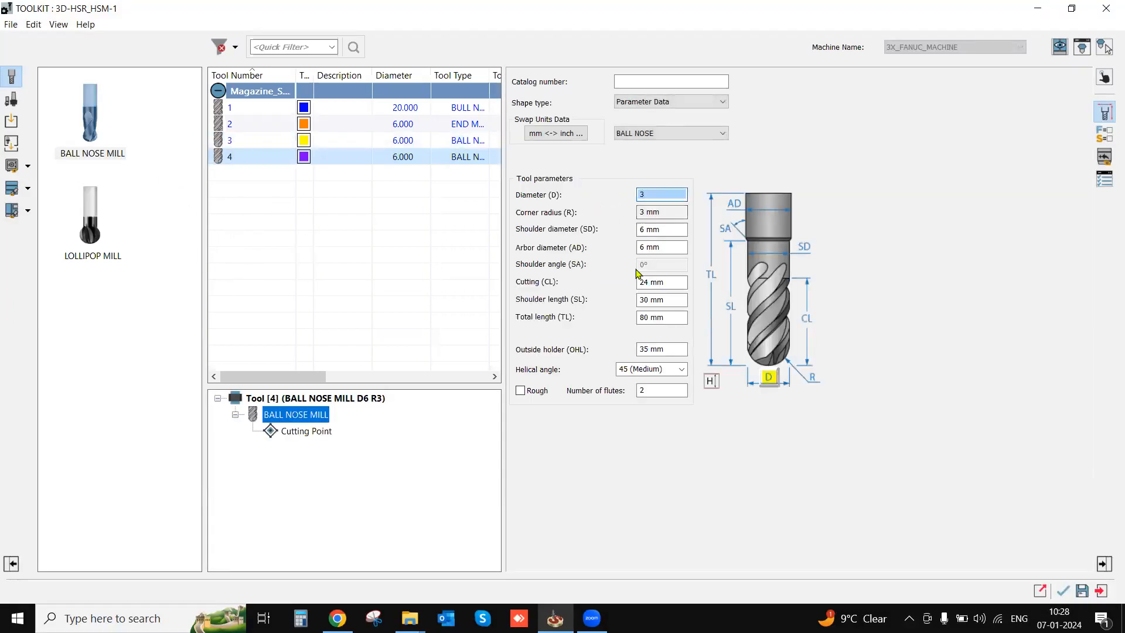
{"action": "left_click", "coordinate": [673, 230]}
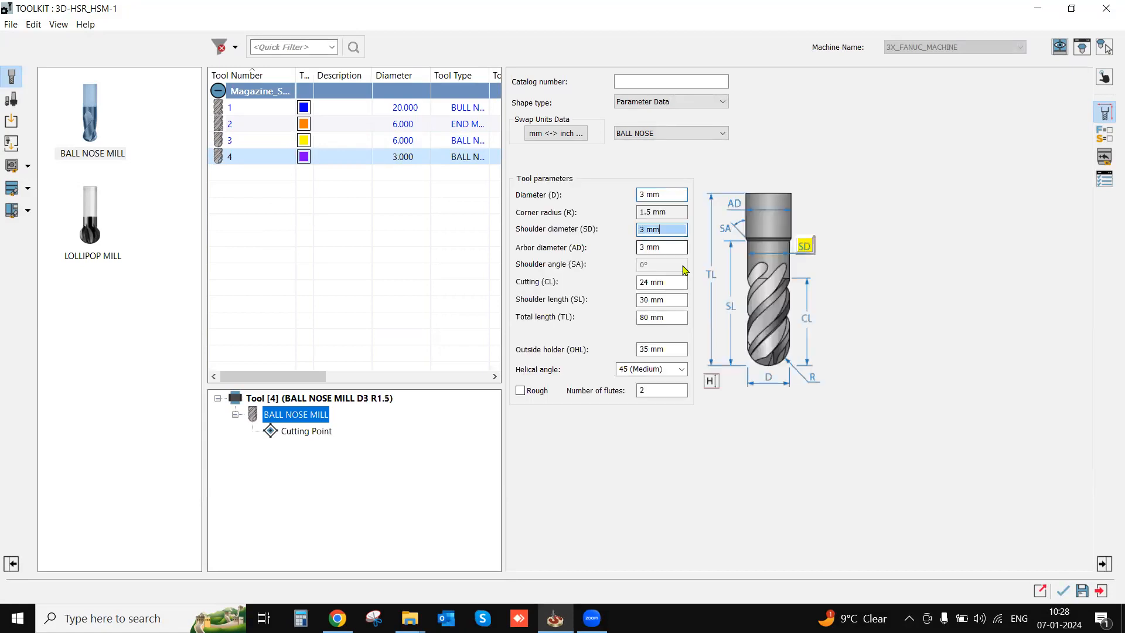
{"action": "left_click", "coordinate": [1067, 594]}
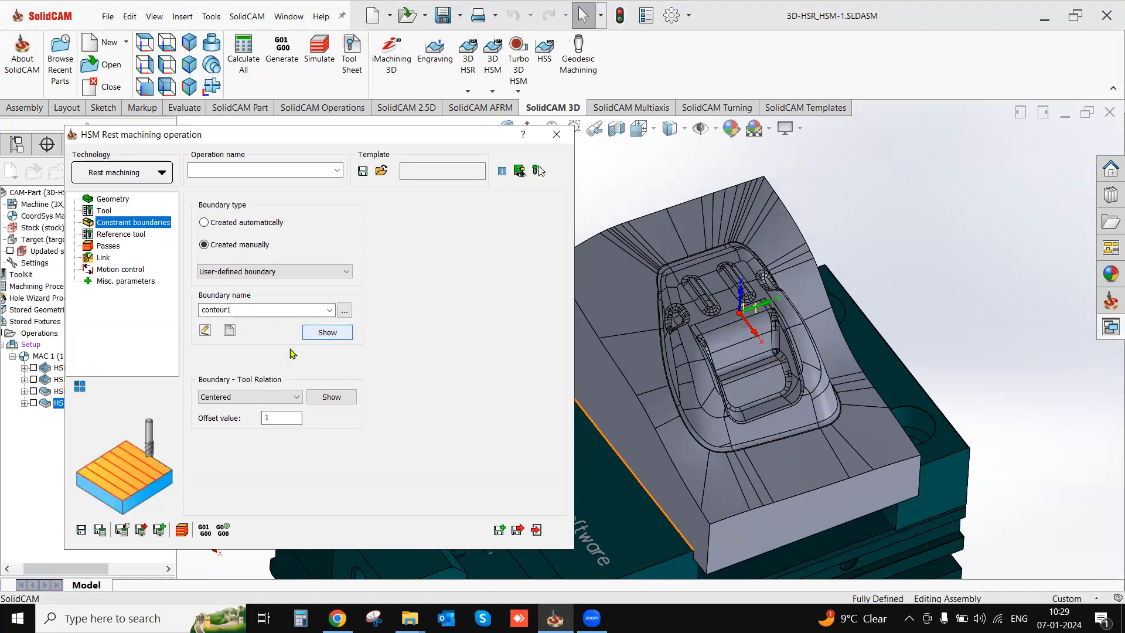
Set the reference tool diameter of the rest machining operation to 7.
{"action": "left_click", "coordinate": [115, 238]}
{"action": "double_click", "coordinate": [286, 226]}
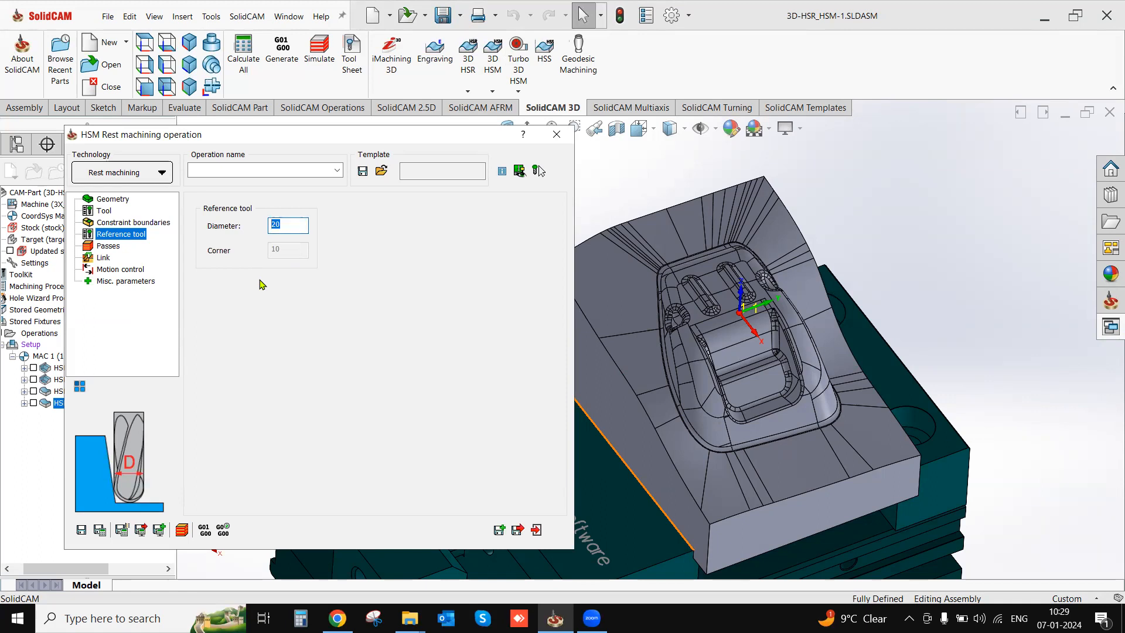
{"action": "type", "text": "7"}
{"action": "left_click", "coordinate": [119, 236]}
{"action": "double_click", "coordinate": [276, 226]}
Set both the step down and the step over of the rest machining passes to 0.2.
{"action": "left_click", "coordinate": [108, 246]}
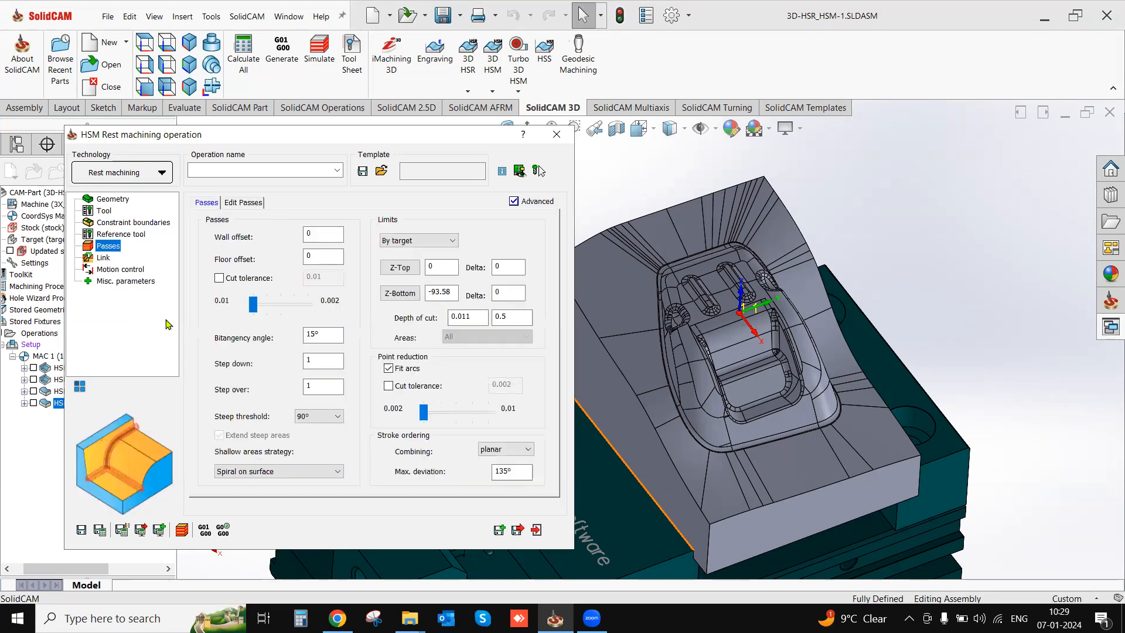
{"action": "double_click", "coordinate": [304, 360]}
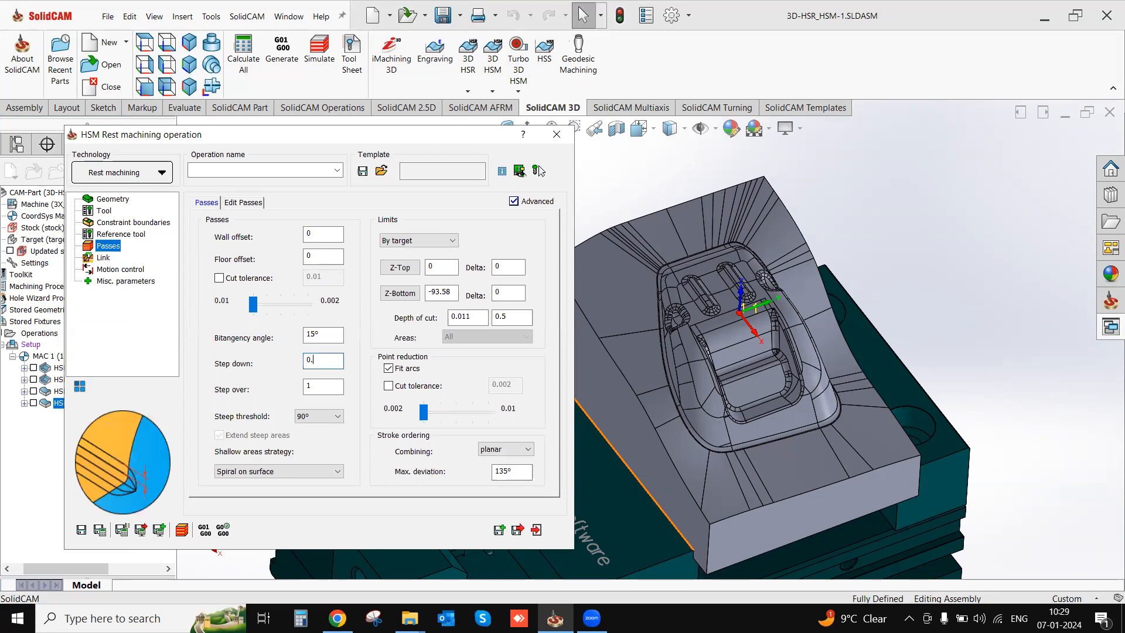
{"action": "double_click", "coordinate": [317, 386]}
{"action": "type", "text": "0.2"}
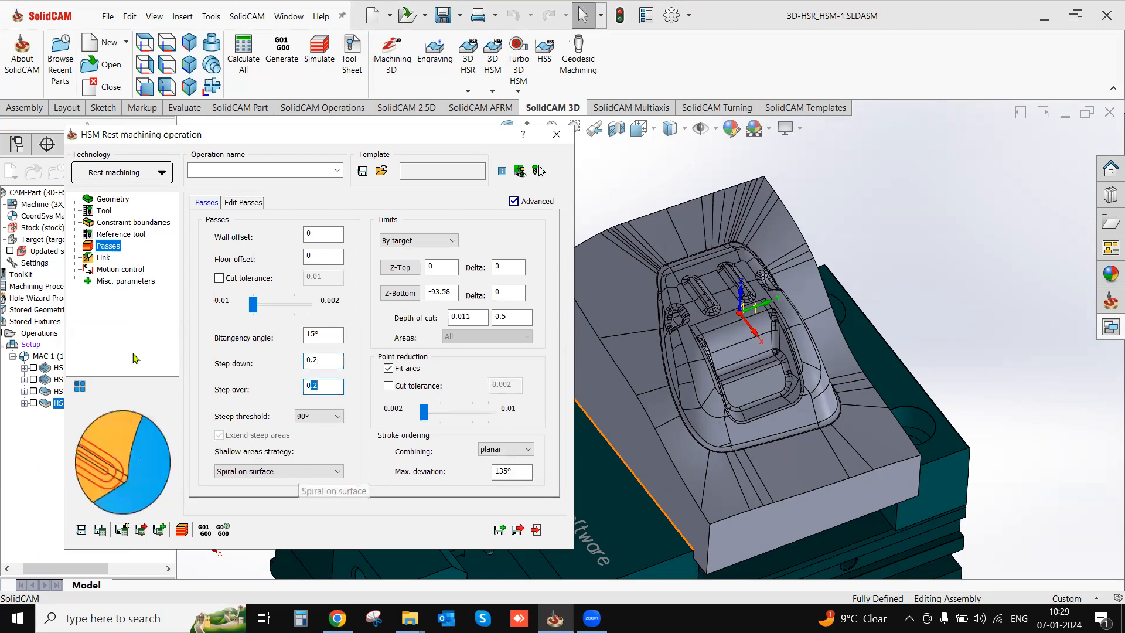
Set the rest machining link's retract style to minimal vertical retract, and save and calculate the operation.
{"action": "left_click", "coordinate": [105, 258]}
{"action": "left_click", "coordinate": [220, 382]}
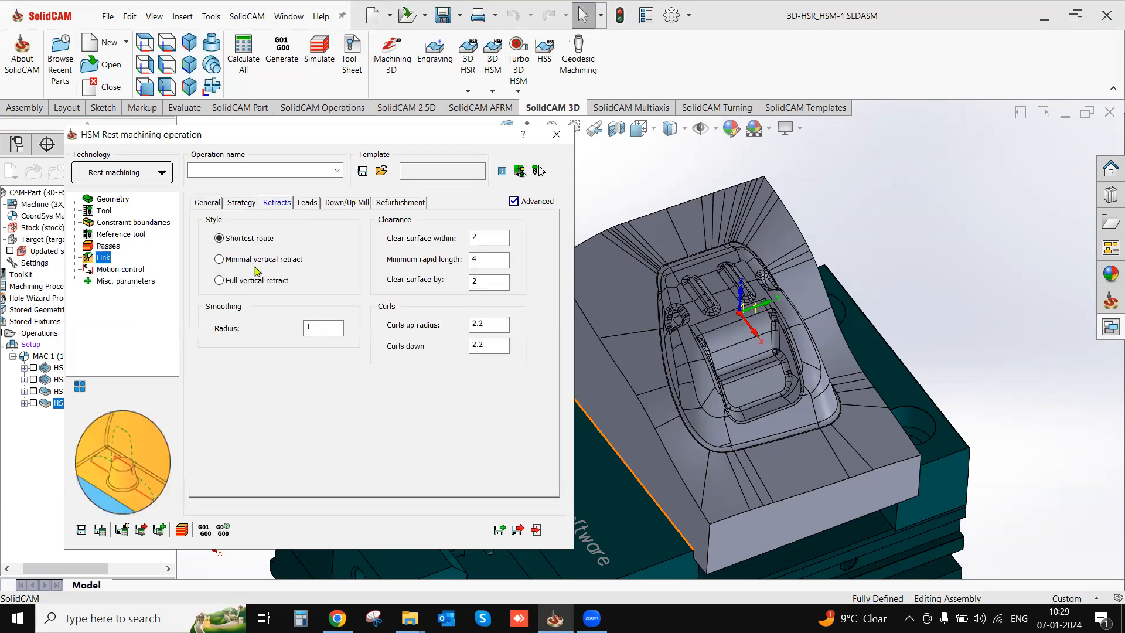
{"action": "left_click", "coordinate": [232, 260]}
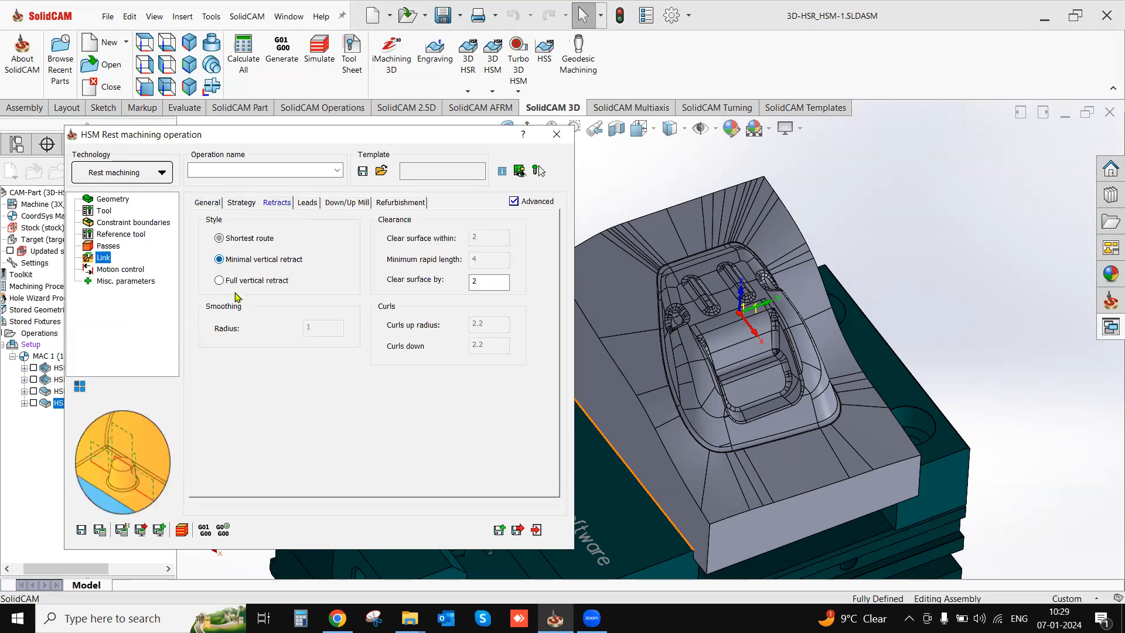
{"action": "left_click", "coordinate": [100, 530]}
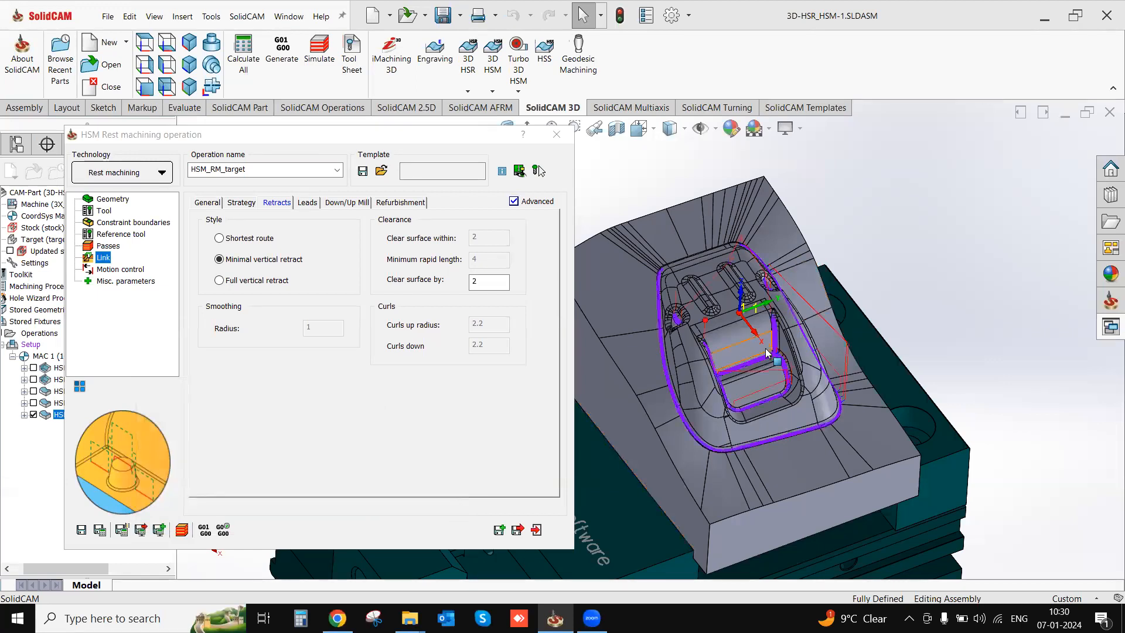
Examine the calculated rest machining toolpath along the pocket's inner corner fillets and the outer contour fillet.
{"action": "scroll", "coordinate": [768, 352], "scroll_direction": "down", "scroll_amount": 3}
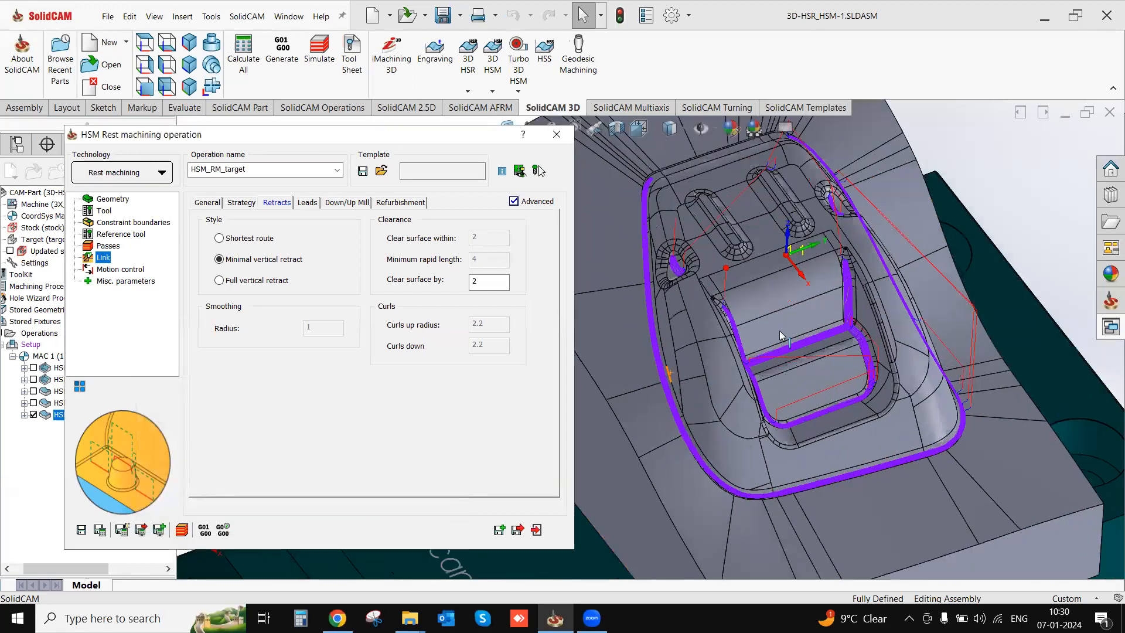
{"action": "middle_click_drag", "start_coordinate": [810, 308], "coordinate": [708, 371]}
{"action": "middle_click_drag", "start_coordinate": [721, 314], "coordinate": [726, 339]}
{"action": "scroll", "coordinate": [727, 342], "scroll_direction": "down", "scroll_amount": 2}
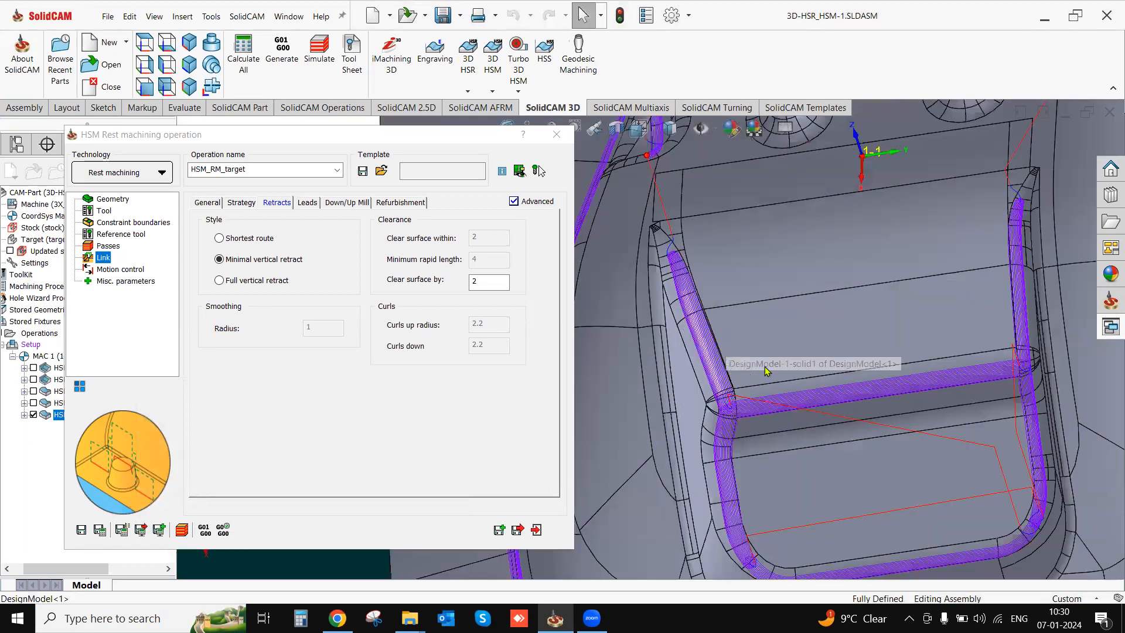
{"action": "scroll", "coordinate": [753, 359], "scroll_direction": "down", "scroll_amount": 2}
{"action": "scroll", "coordinate": [746, 348], "scroll_direction": "up", "scroll_amount": 3}
{"action": "middle_click_drag", "start_coordinate": [805, 333], "coordinate": [796, 332]}
{"action": "scroll", "coordinate": [633, 302], "scroll_direction": "down", "scroll_amount": 3}
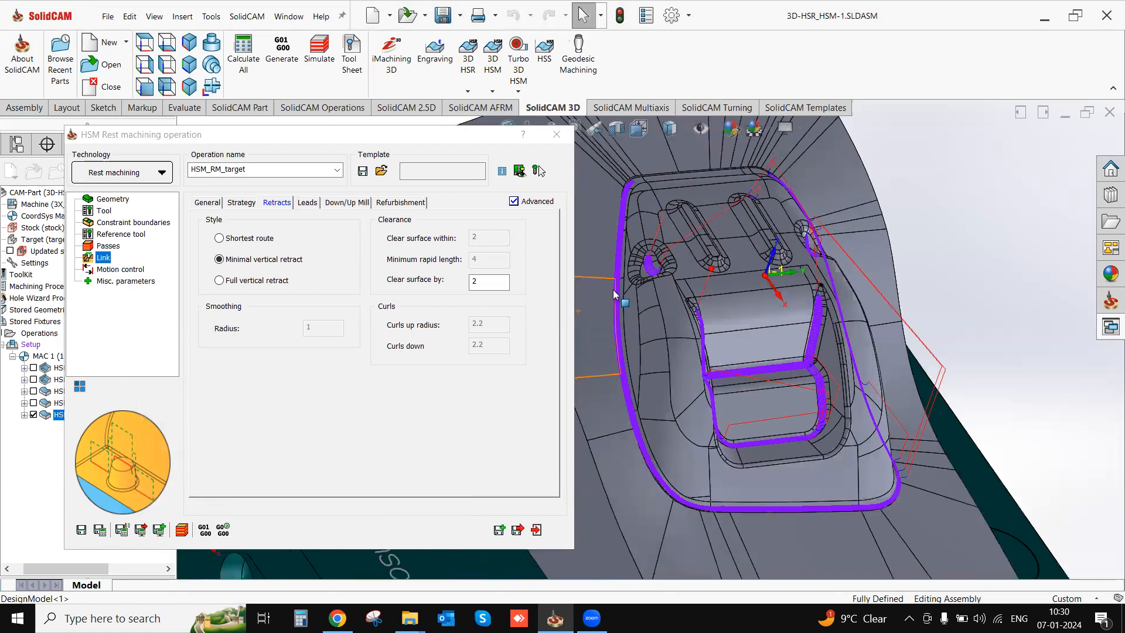
{"action": "scroll", "coordinate": [652, 306], "scroll_direction": "down", "scroll_amount": 3}
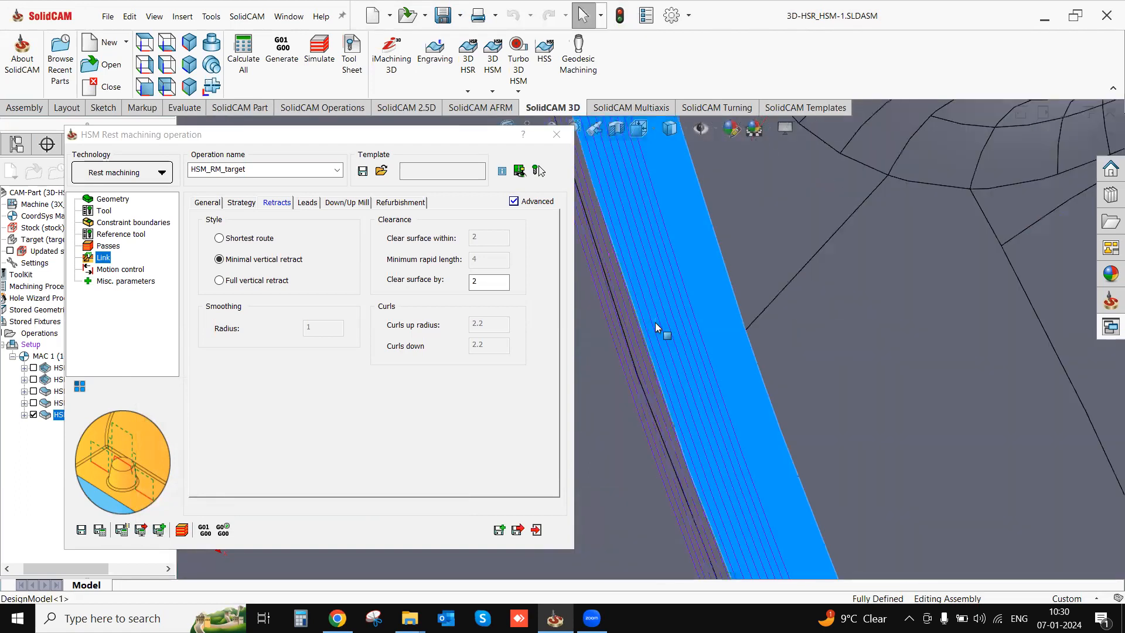
{"action": "scroll", "coordinate": [674, 375], "scroll_direction": "up", "scroll_amount": 3}
{"action": "scroll", "coordinate": [669, 374], "scroll_direction": "up", "scroll_amount": 2}
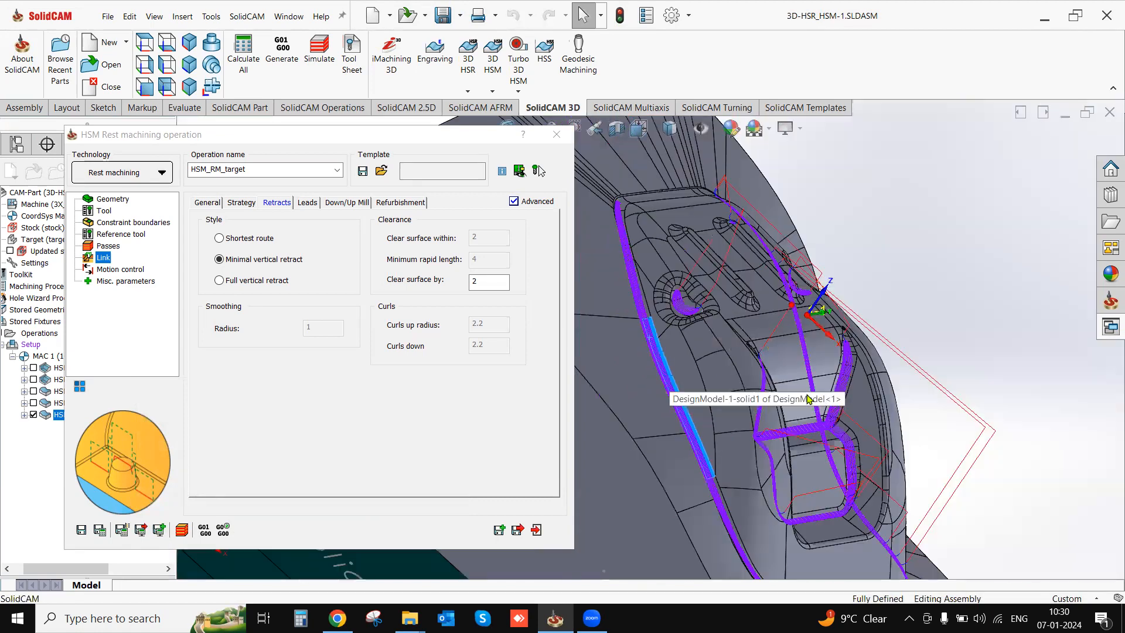
{"action": "scroll", "coordinate": [826, 392], "scroll_direction": "down", "scroll_amount": 3}
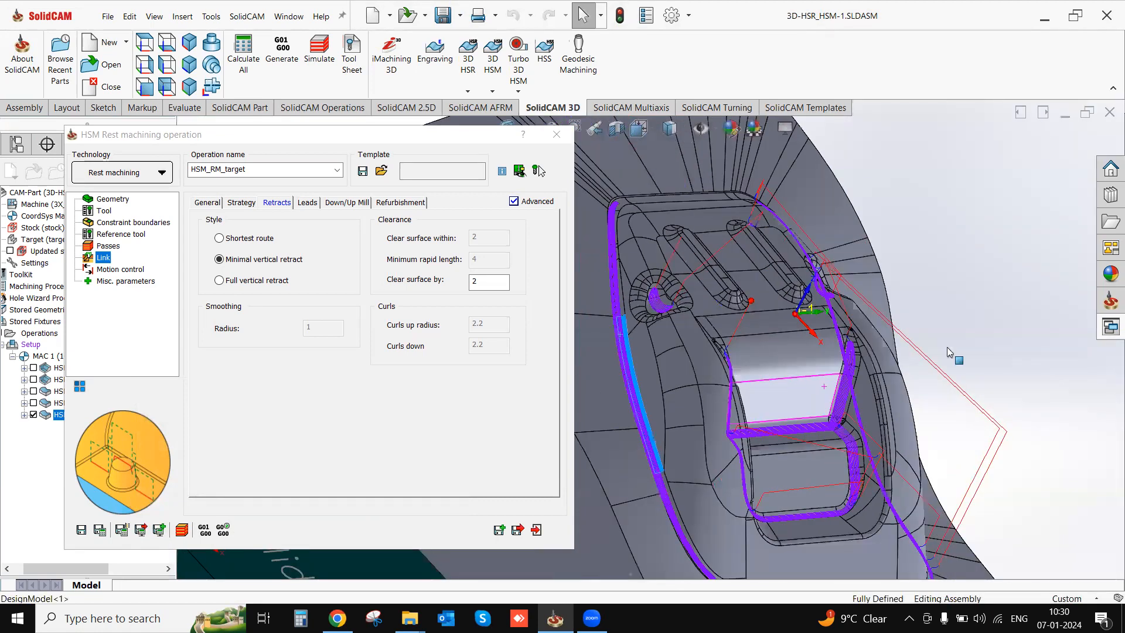
{"action": "scroll", "coordinate": [769, 357], "scroll_direction": "down", "scroll_amount": 3}
{"action": "left_click", "coordinate": [731, 333]}
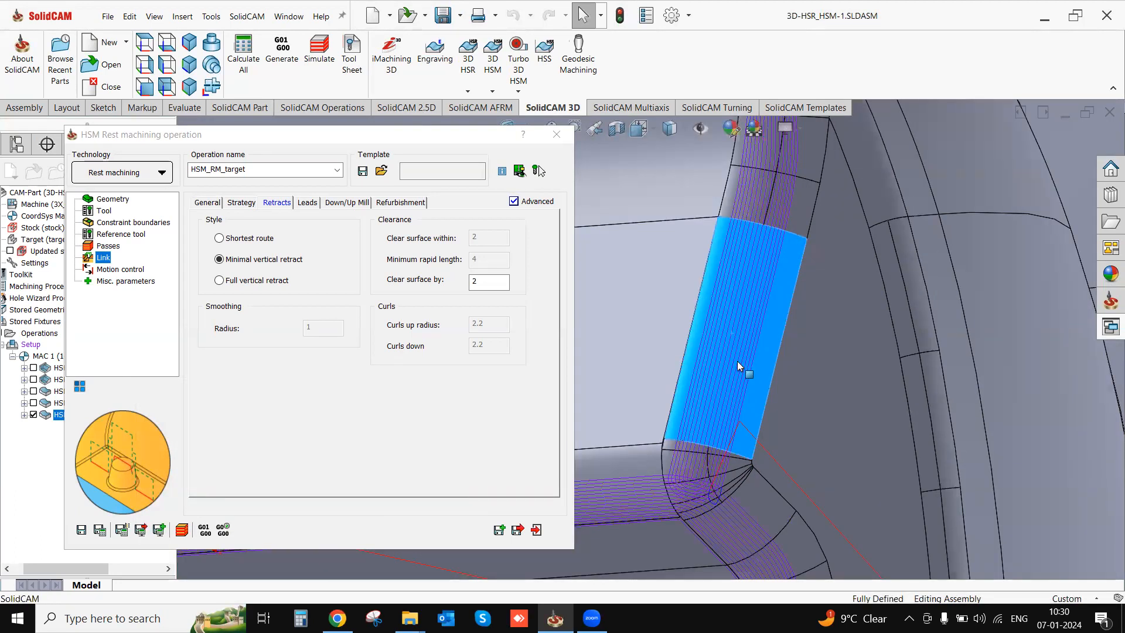
{"action": "scroll", "coordinate": [738, 361], "scroll_direction": "up", "scroll_amount": 5}
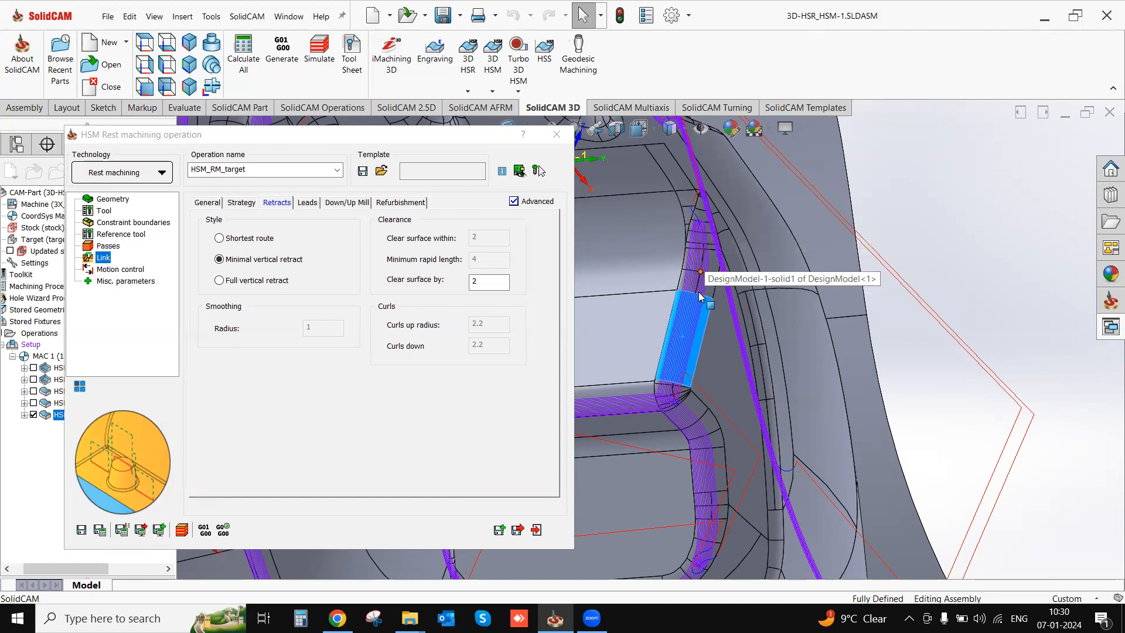
Set the steep threshold of the rest machining passes to 45° and recalculate the operation.
{"action": "left_click", "coordinate": [108, 247]}
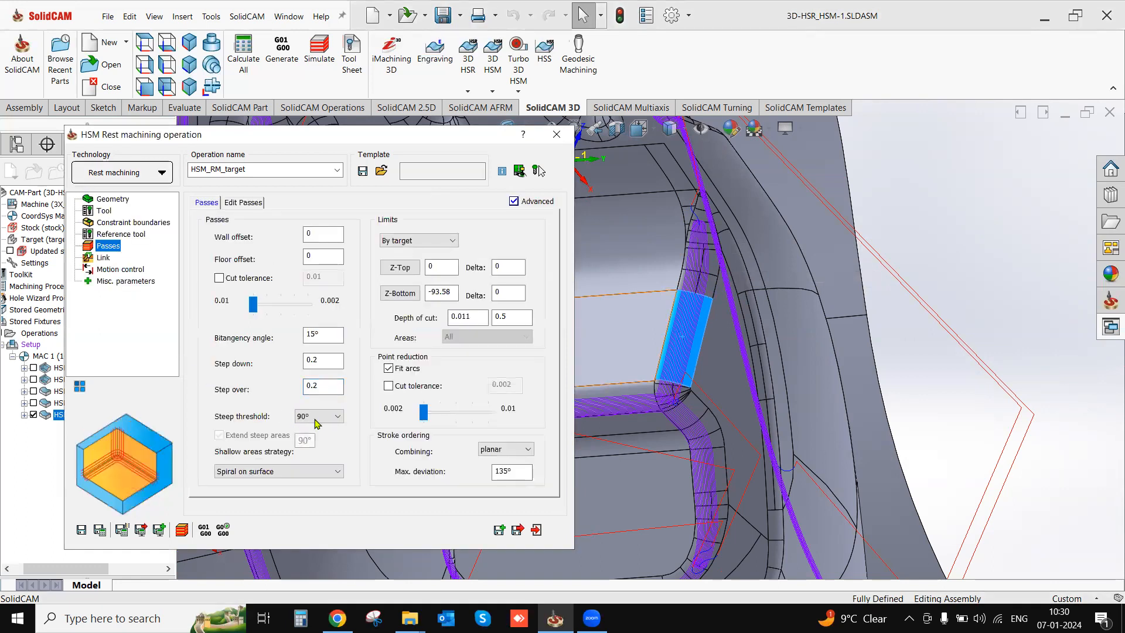
{"action": "left_click", "coordinate": [330, 420]}
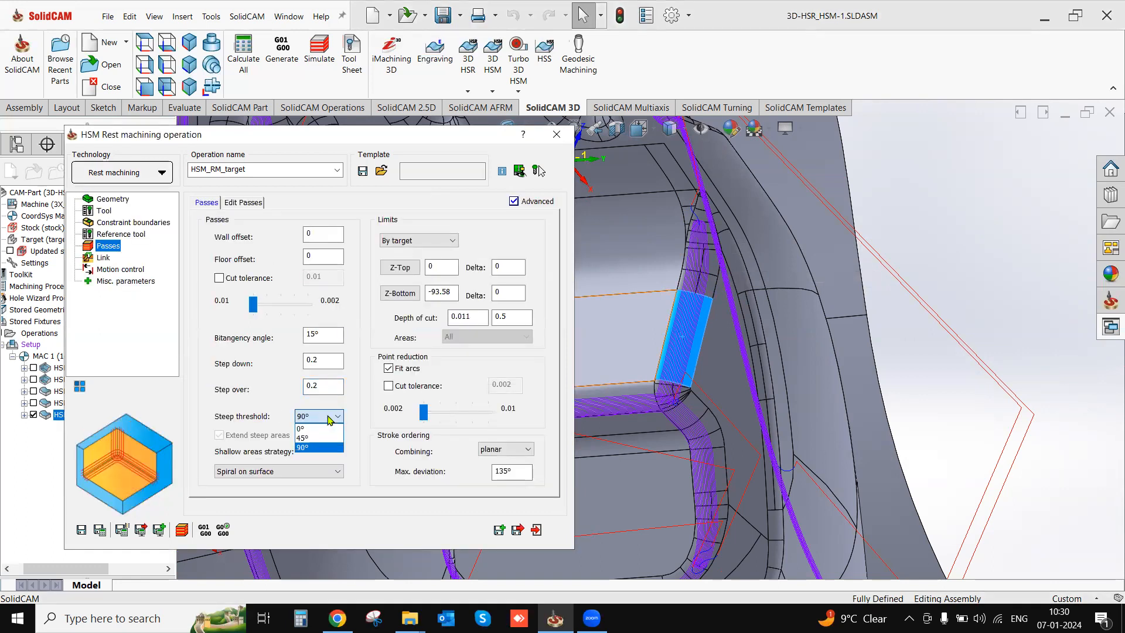
{"action": "left_click", "coordinate": [308, 443]}
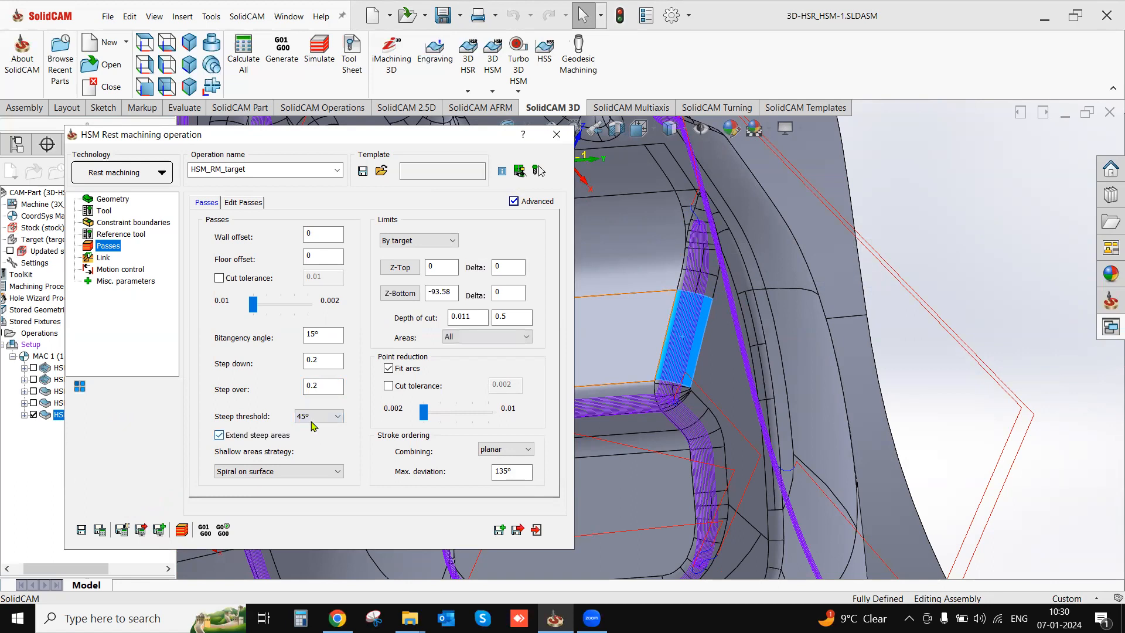
{"action": "mouse_move", "coordinate": [310, 421]}
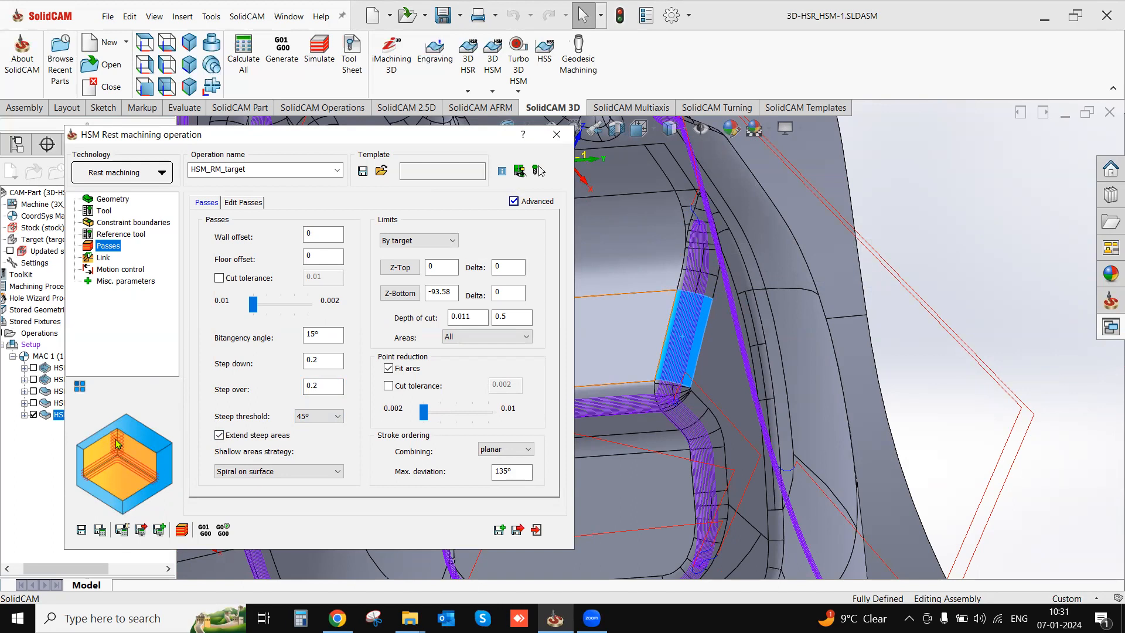
Inspect the recalculated passes on the steep and shallow corner fillets, exit the rest machining operation and check the toolpath on the whole part.
{"action": "scroll", "coordinate": [695, 332], "scroll_direction": "down", "scroll_amount": 3}
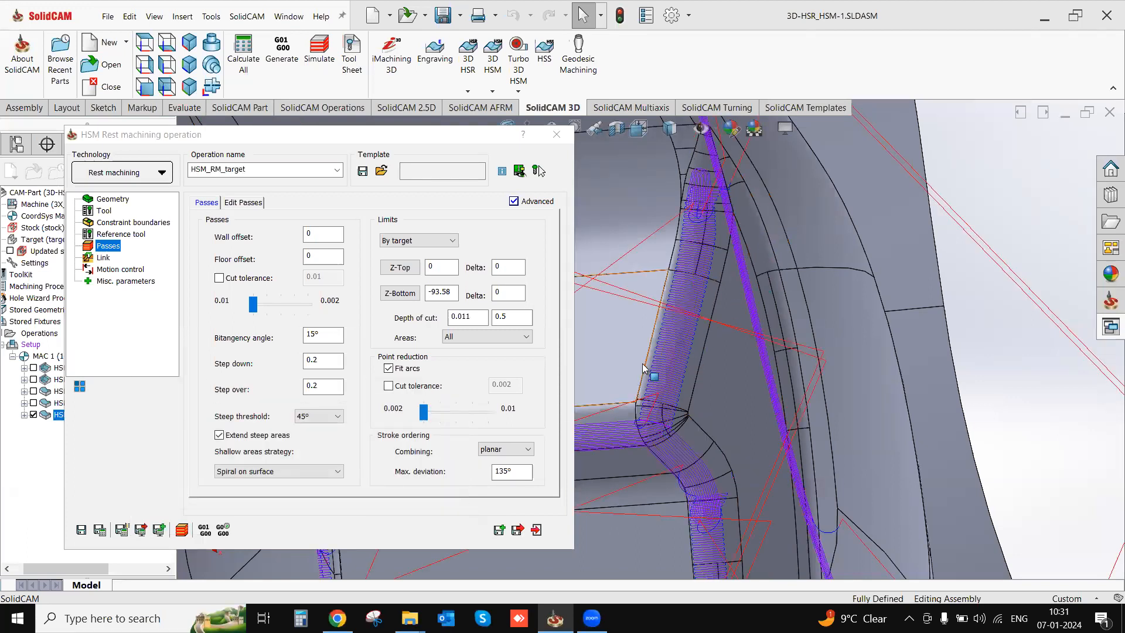
{"action": "scroll", "coordinate": [646, 368], "scroll_direction": "down", "scroll_amount": 3}
{"action": "scroll", "coordinate": [698, 240], "scroll_direction": "down", "scroll_amount": 3}
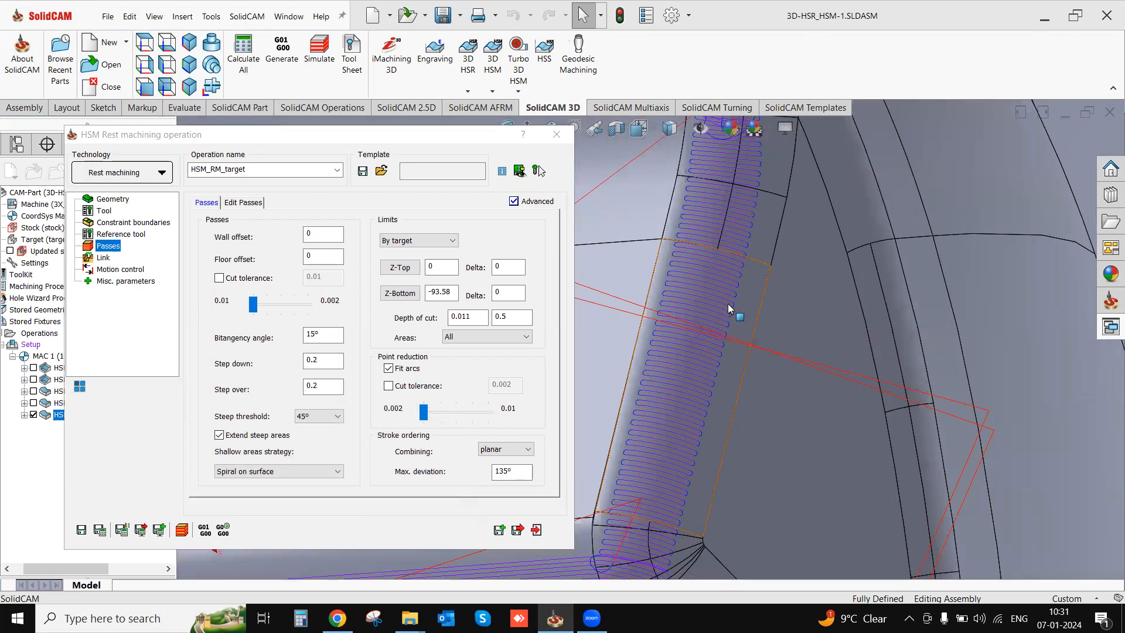
{"action": "scroll", "coordinate": [727, 305], "scroll_direction": "up", "scroll_amount": 4}
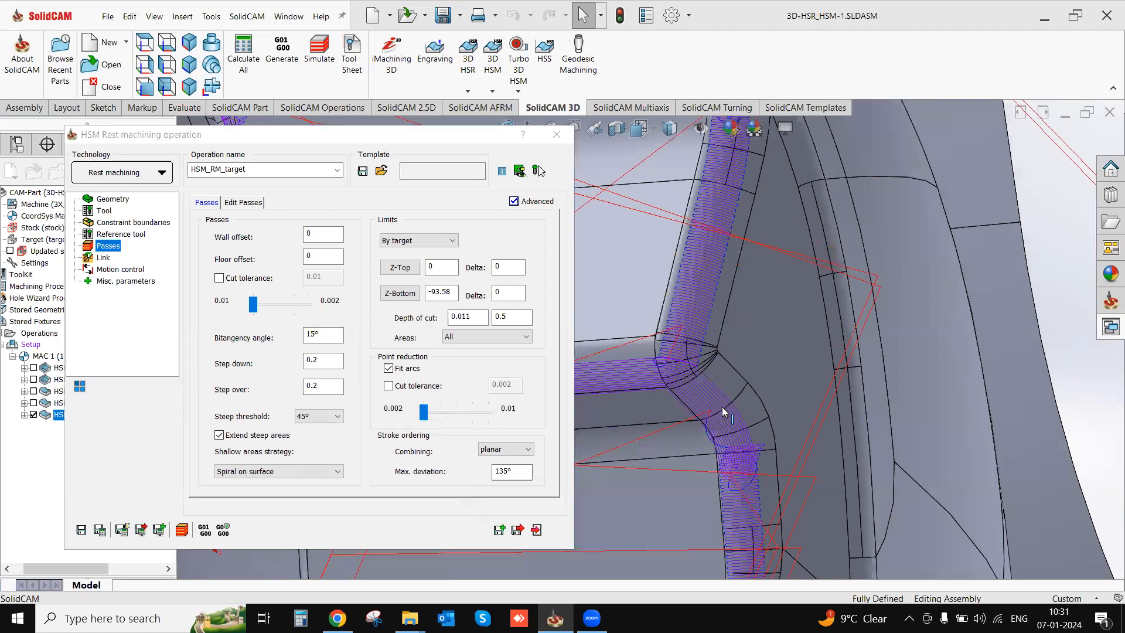
{"action": "scroll", "coordinate": [674, 457], "scroll_direction": "down", "scroll_amount": 3}
{"action": "scroll", "coordinate": [722, 396], "scroll_direction": "down", "scroll_amount": 2}
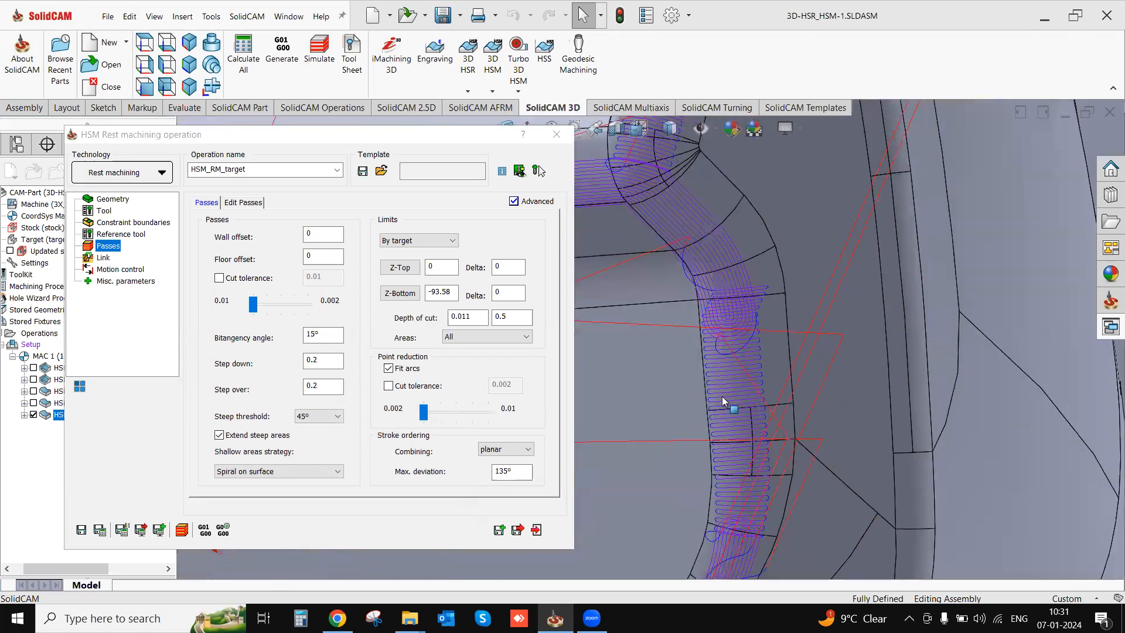
{"action": "left_click", "coordinate": [719, 387]}
{"action": "left_click", "coordinate": [728, 430]}
{"action": "scroll", "coordinate": [728, 429], "scroll_direction": "up", "scroll_amount": 3}
{"action": "scroll", "coordinate": [684, 376], "scroll_direction": "up", "scroll_amount": 5}
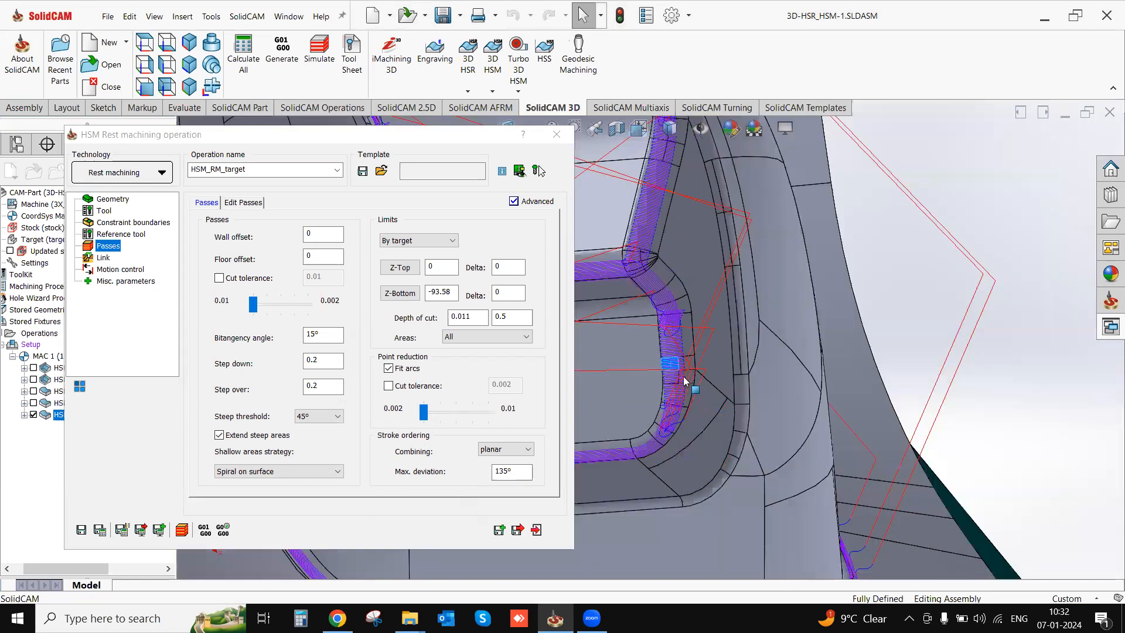
{"action": "middle_click_drag", "start_coordinate": [683, 379], "coordinate": [674, 417]}
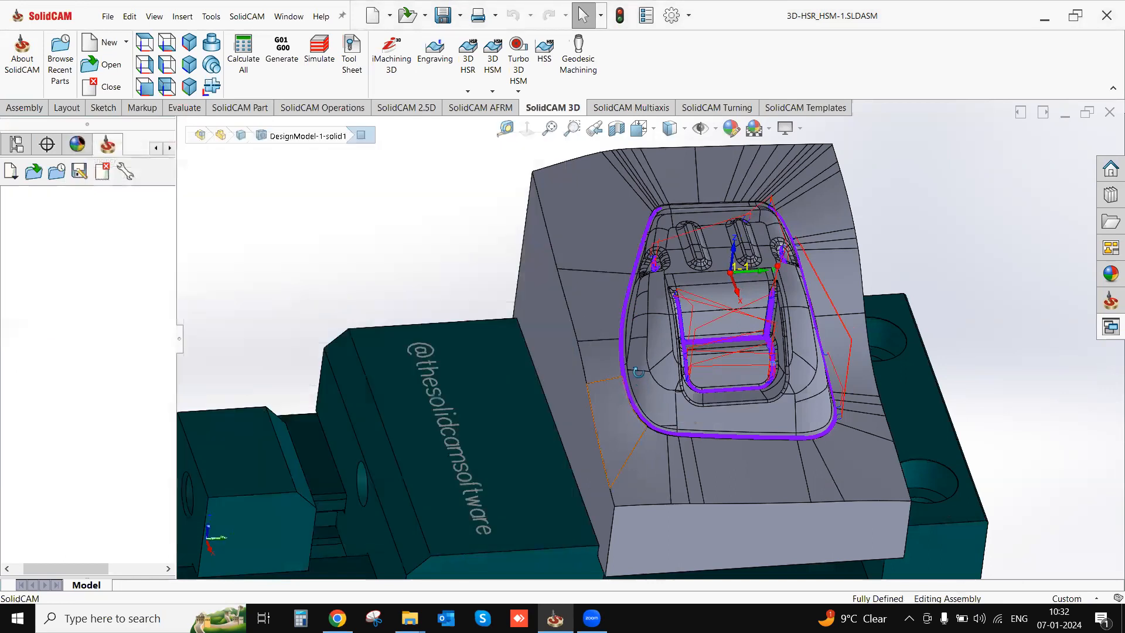
{"action": "scroll", "coordinate": [674, 352], "scroll_direction": "up", "scroll_amount": 3}
{"action": "scroll", "coordinate": [674, 351], "scroll_direction": "down", "scroll_amount": 3}
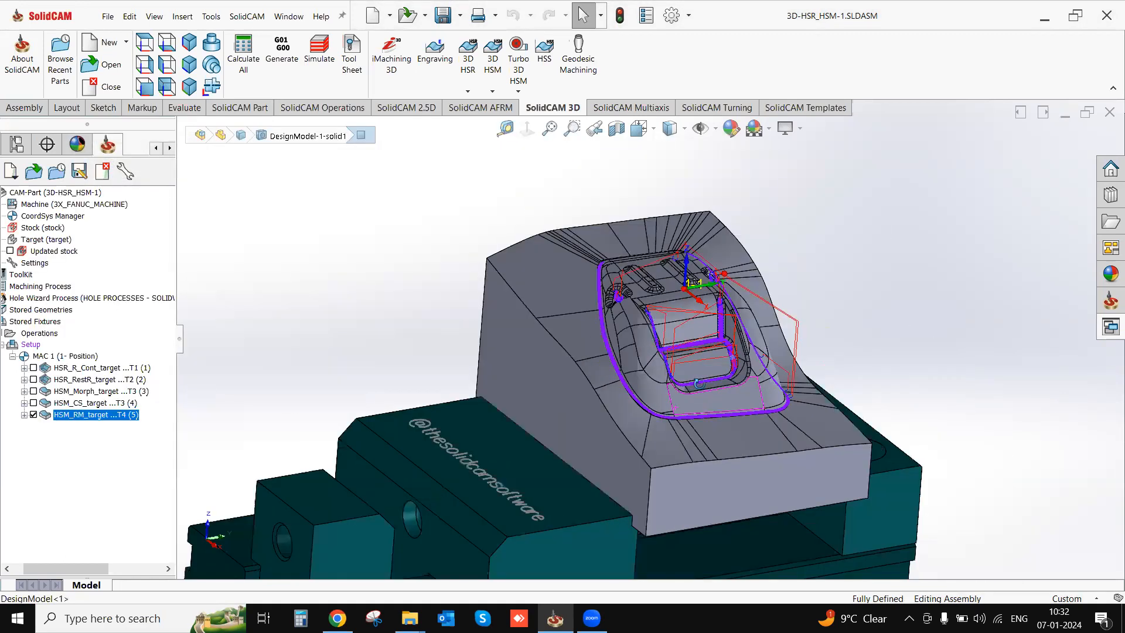
{"action": "middle_click_drag", "start_coordinate": [699, 384], "coordinate": [701, 393]}
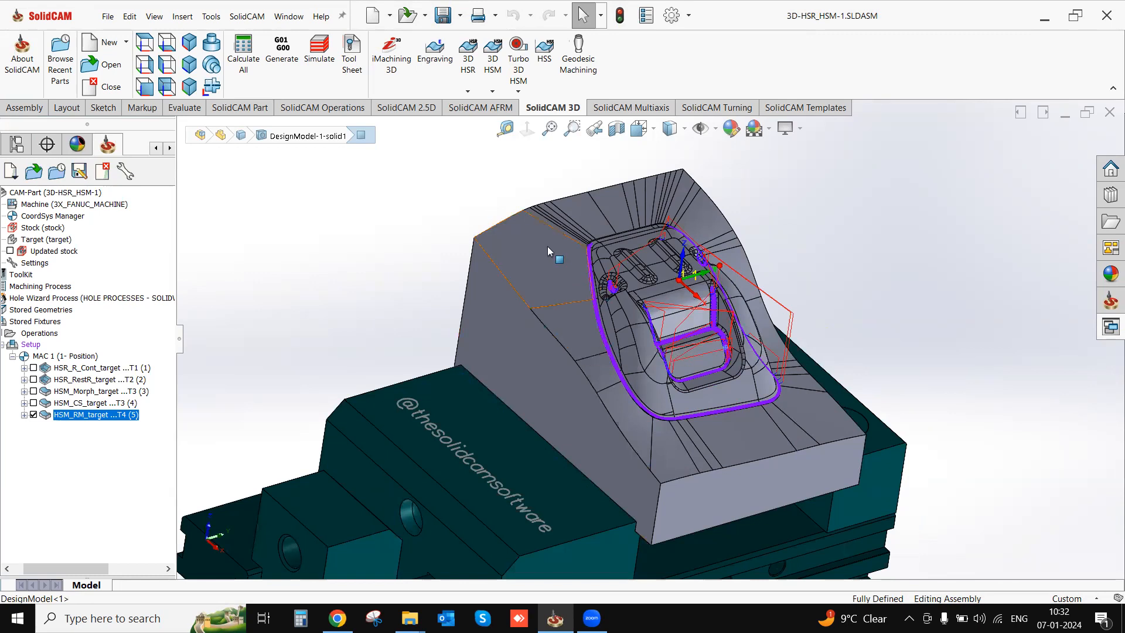
{"action": "scroll", "coordinate": [479, 276], "scroll_direction": "up", "scroll_amount": 2}
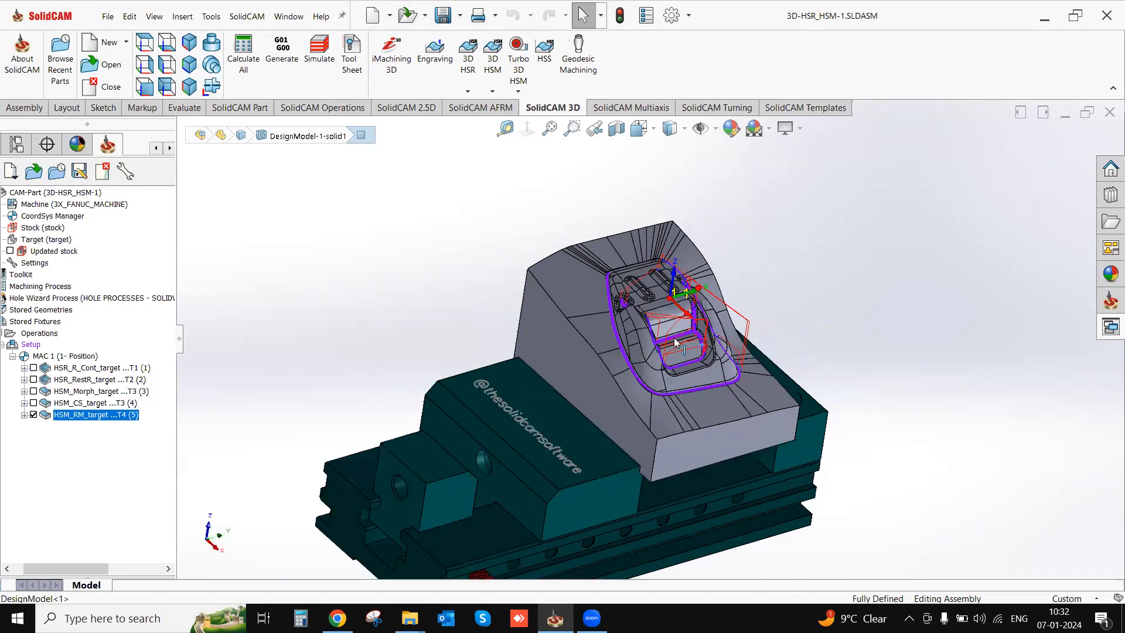
{"action": "mouse_move", "coordinate": [674, 338]}
{"action": "middle_mouse_down"}
{"action": "mouse_move", "coordinate": [677, 373]}
{"action": "mouse_move", "coordinate": [668, 357]}
{"action": "middle_mouse_up"}
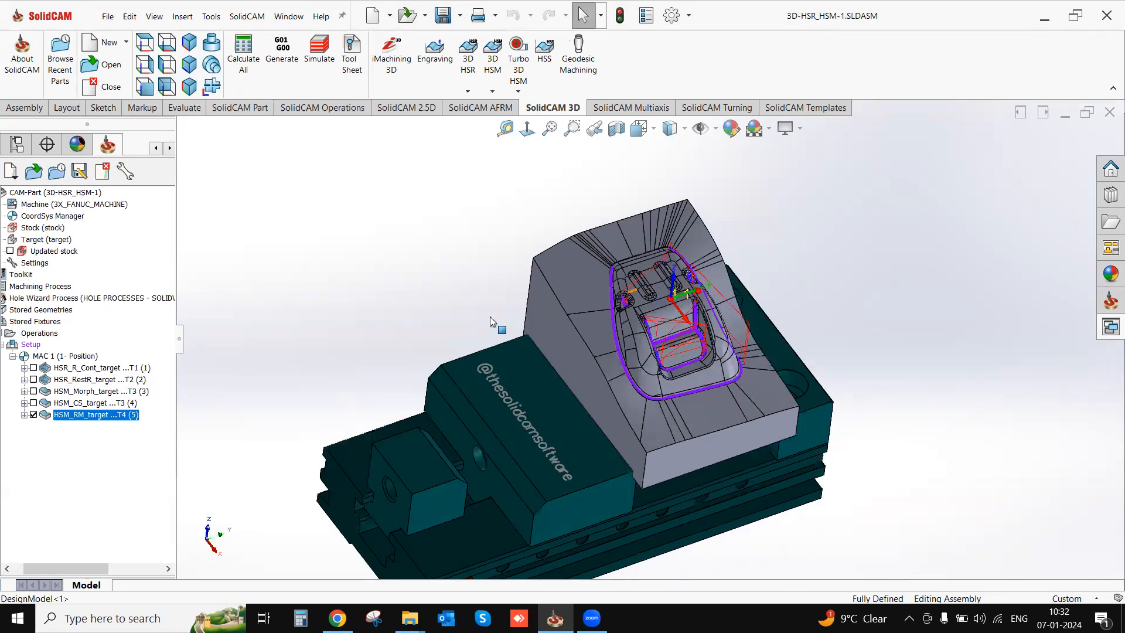
{"action": "left_click", "coordinate": [493, 91]}
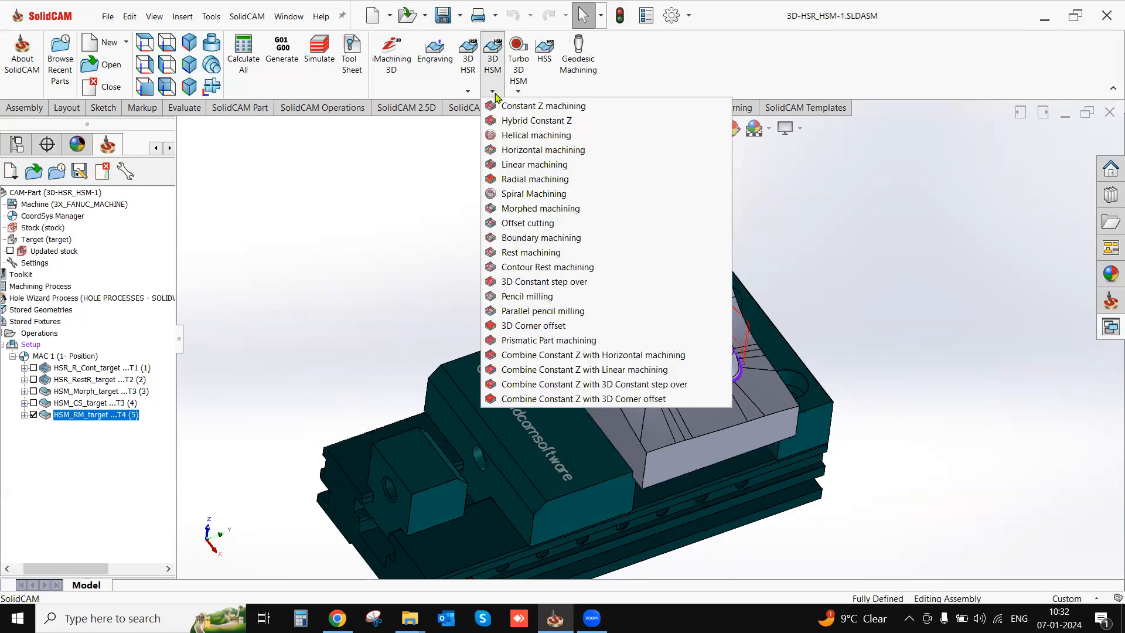
{"action": "left_click", "coordinate": [492, 166]}
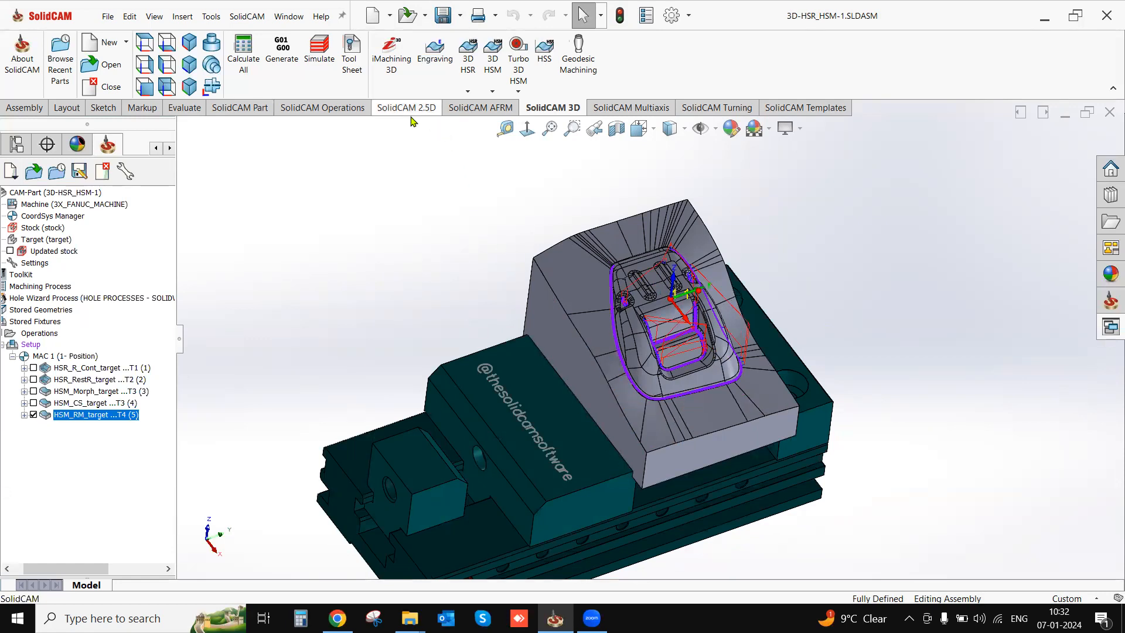
{"action": "left_click", "coordinate": [492, 92]}
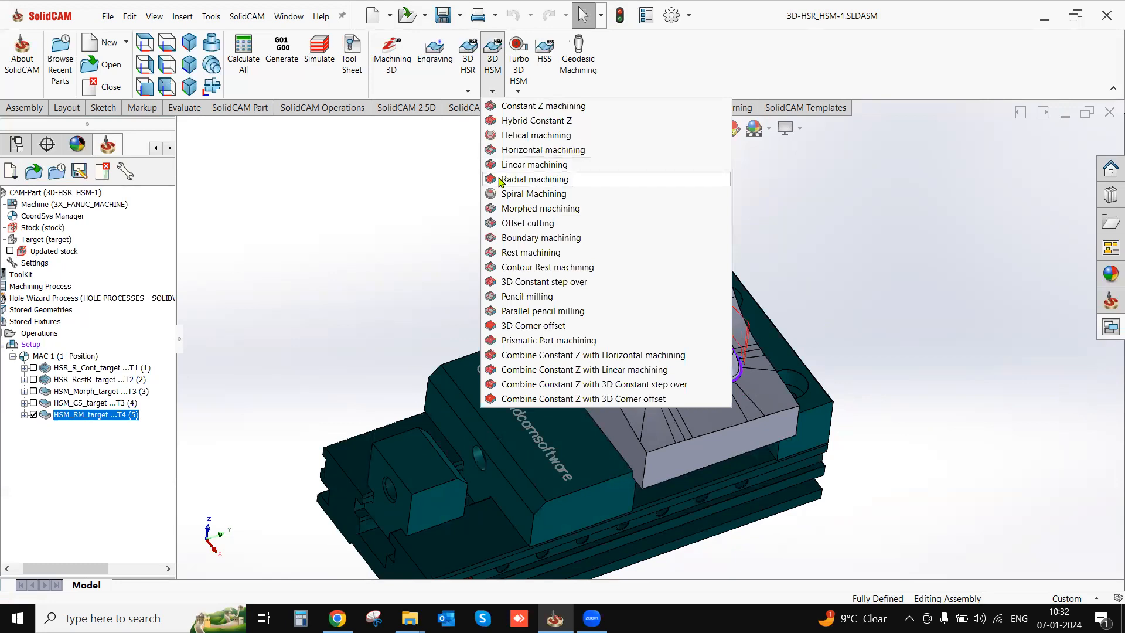
{"action": "left_click", "coordinate": [842, 275]}
{"action": "scroll", "coordinate": [723, 405], "scroll_direction": "up", "scroll_amount": 1}
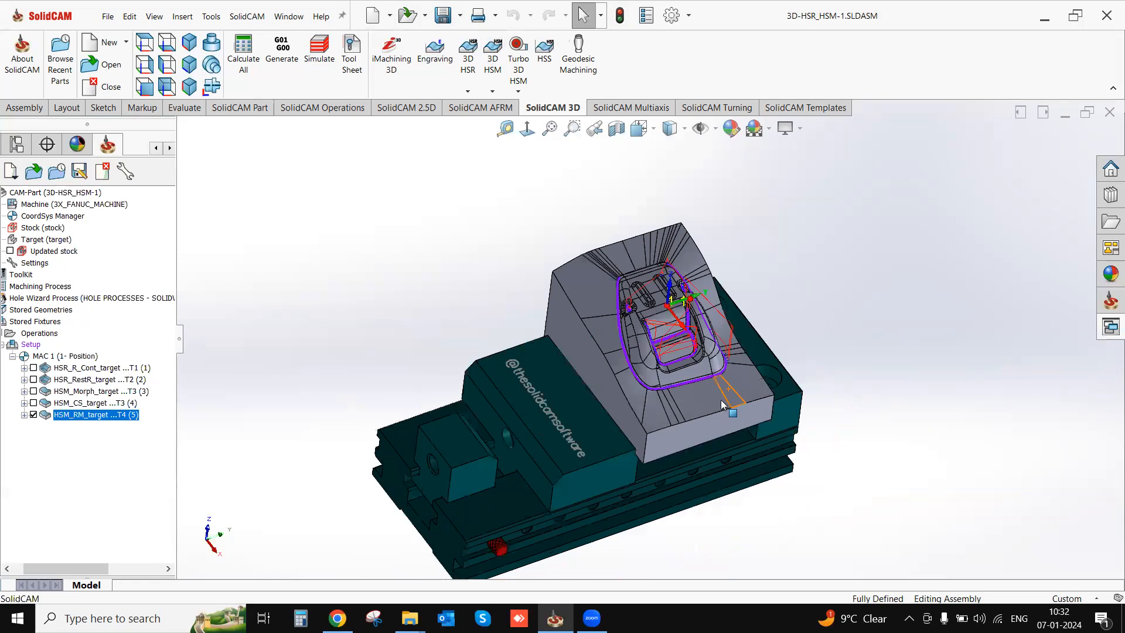
{"action": "scroll", "coordinate": [694, 363], "scroll_direction": "down", "scroll_amount": 2}
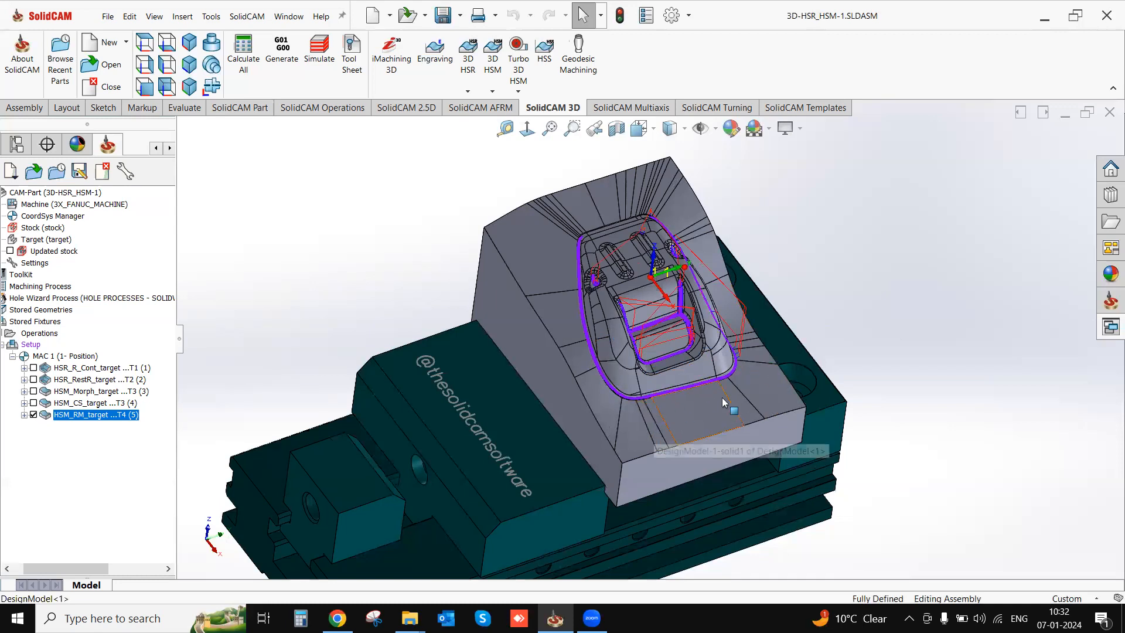
{"action": "mouse_move", "coordinate": [760, 387]}
{"action": "middle_mouse_down"}
{"action": "mouse_move", "coordinate": [744, 384]}
{"action": "mouse_move", "coordinate": [767, 380]}
{"action": "middle_mouse_up"}
{"action": "scroll", "coordinate": [767, 380], "scroll_direction": "up", "scroll_amount": 1}
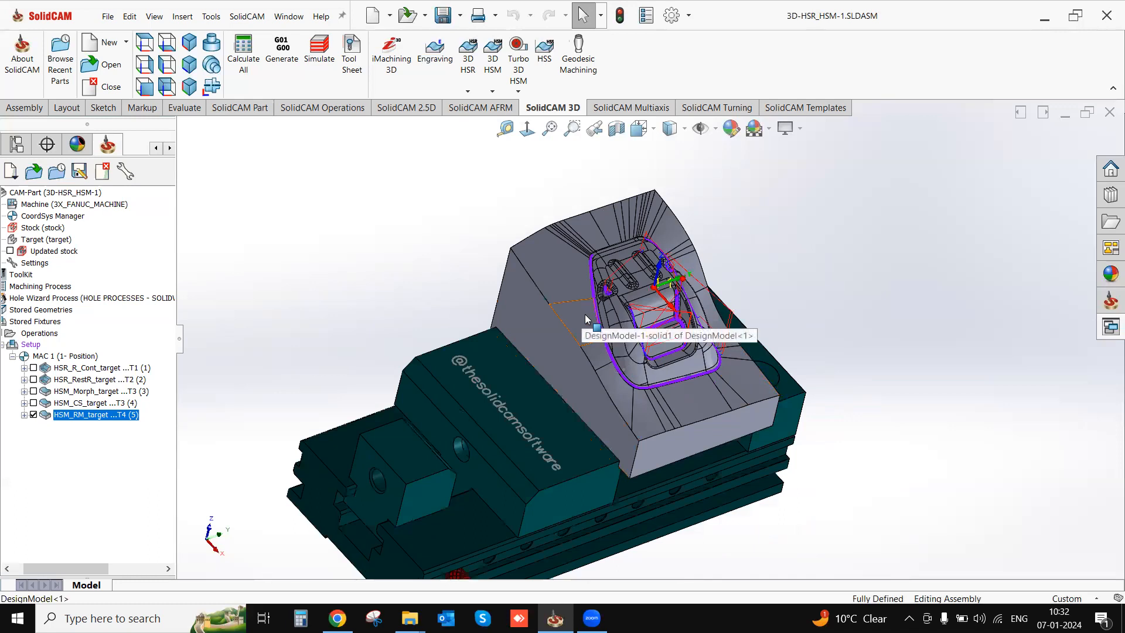
{"action": "scroll", "coordinate": [581, 311], "scroll_direction": "down", "scroll_amount": 1}
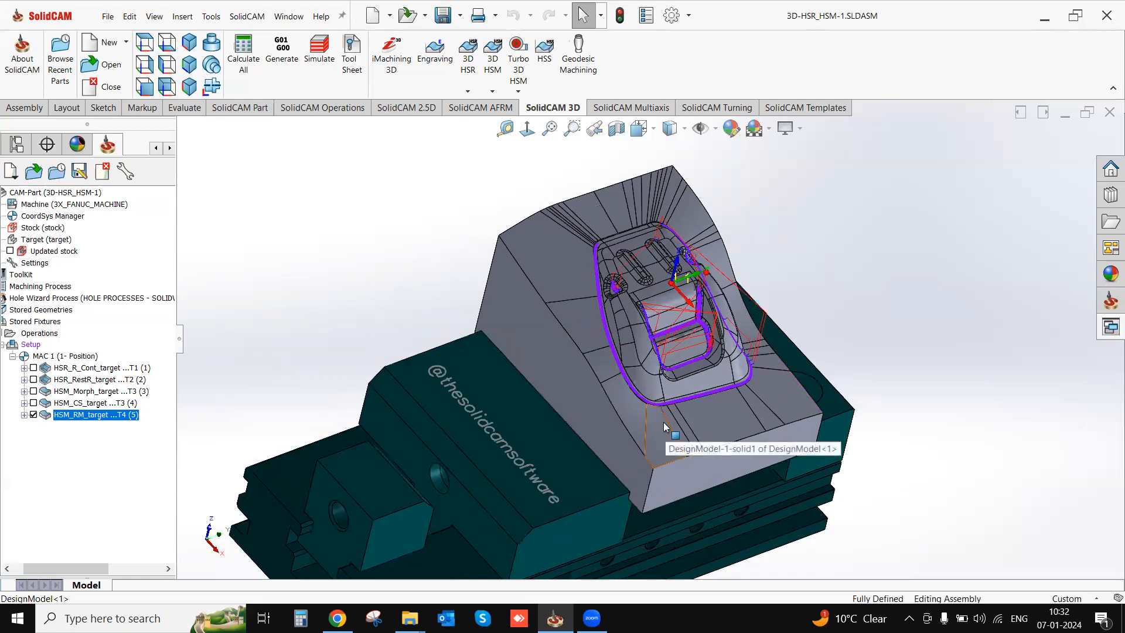